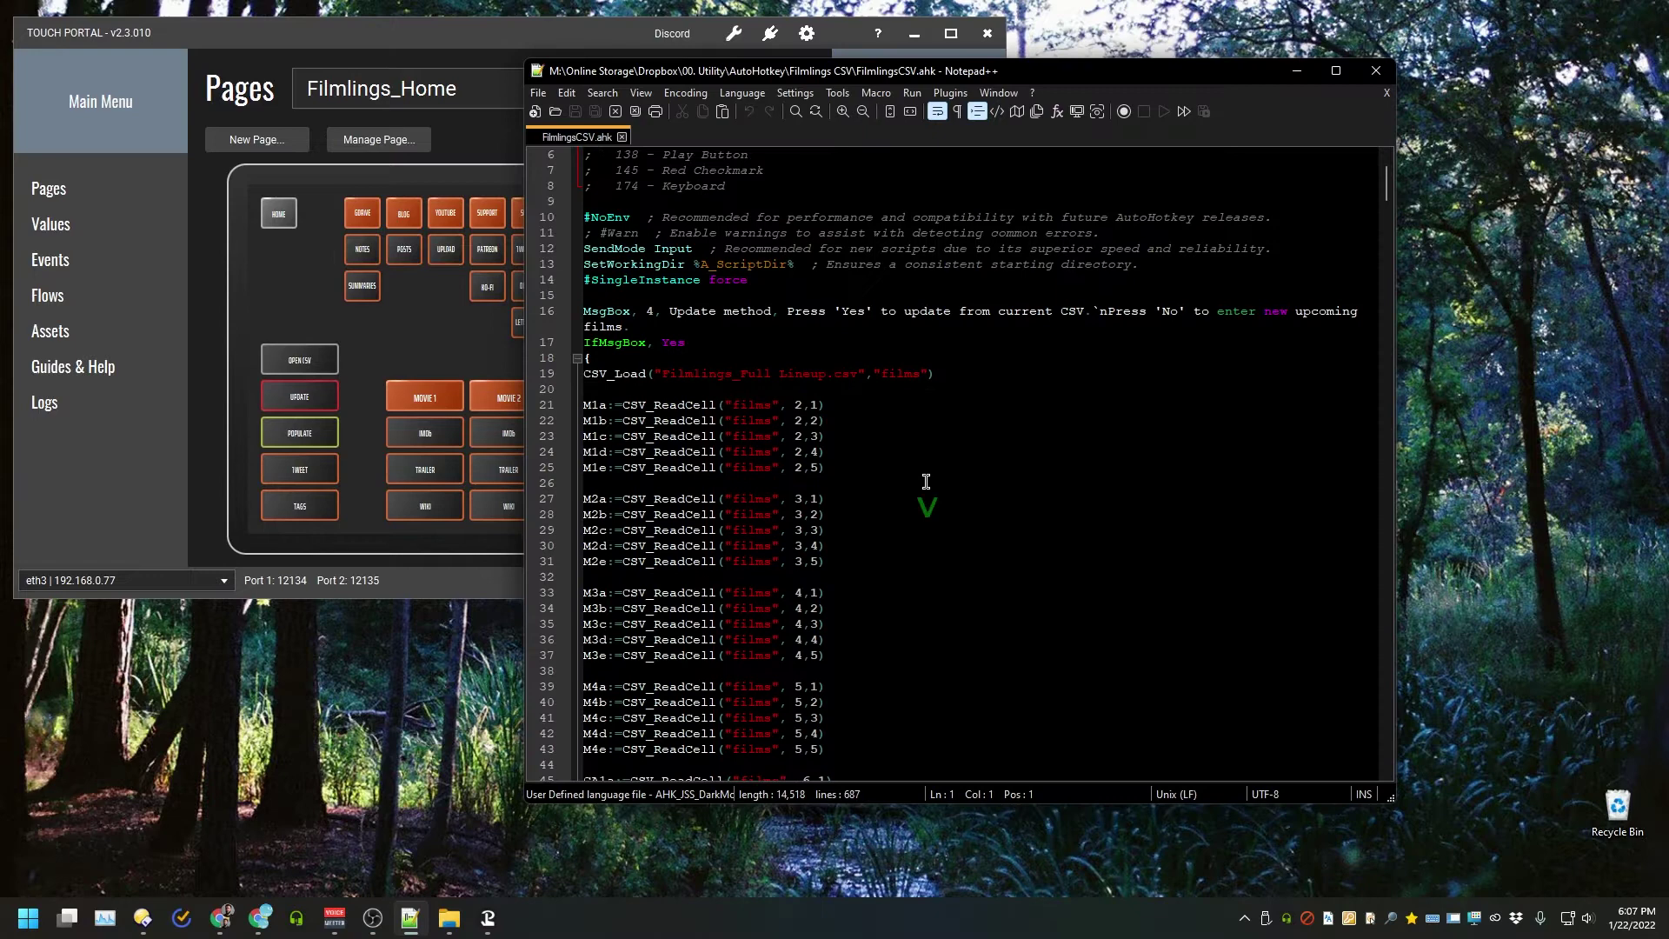
# - Scroll through FilmlingsCSV.ahk in Notepad++ to review its CSV_ReadCell lines
pyautogui.scroll(-3, 924, 481)
pyautogui.scroll(2, 905, 365)
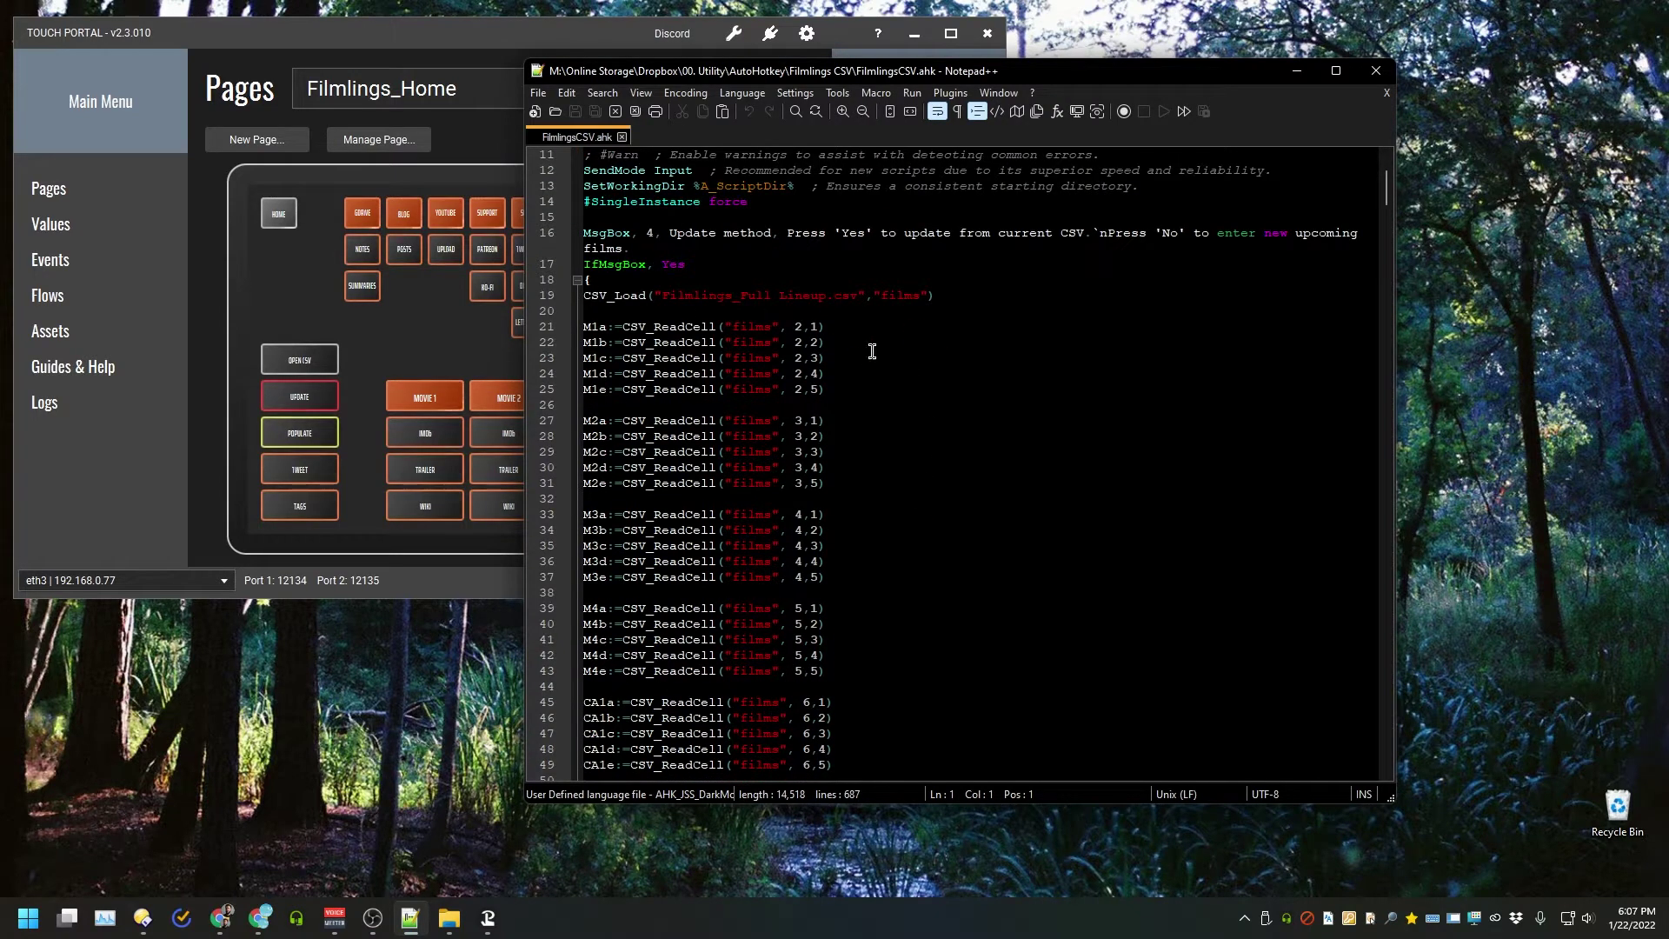
pyautogui.scroll(2, 936, 413)
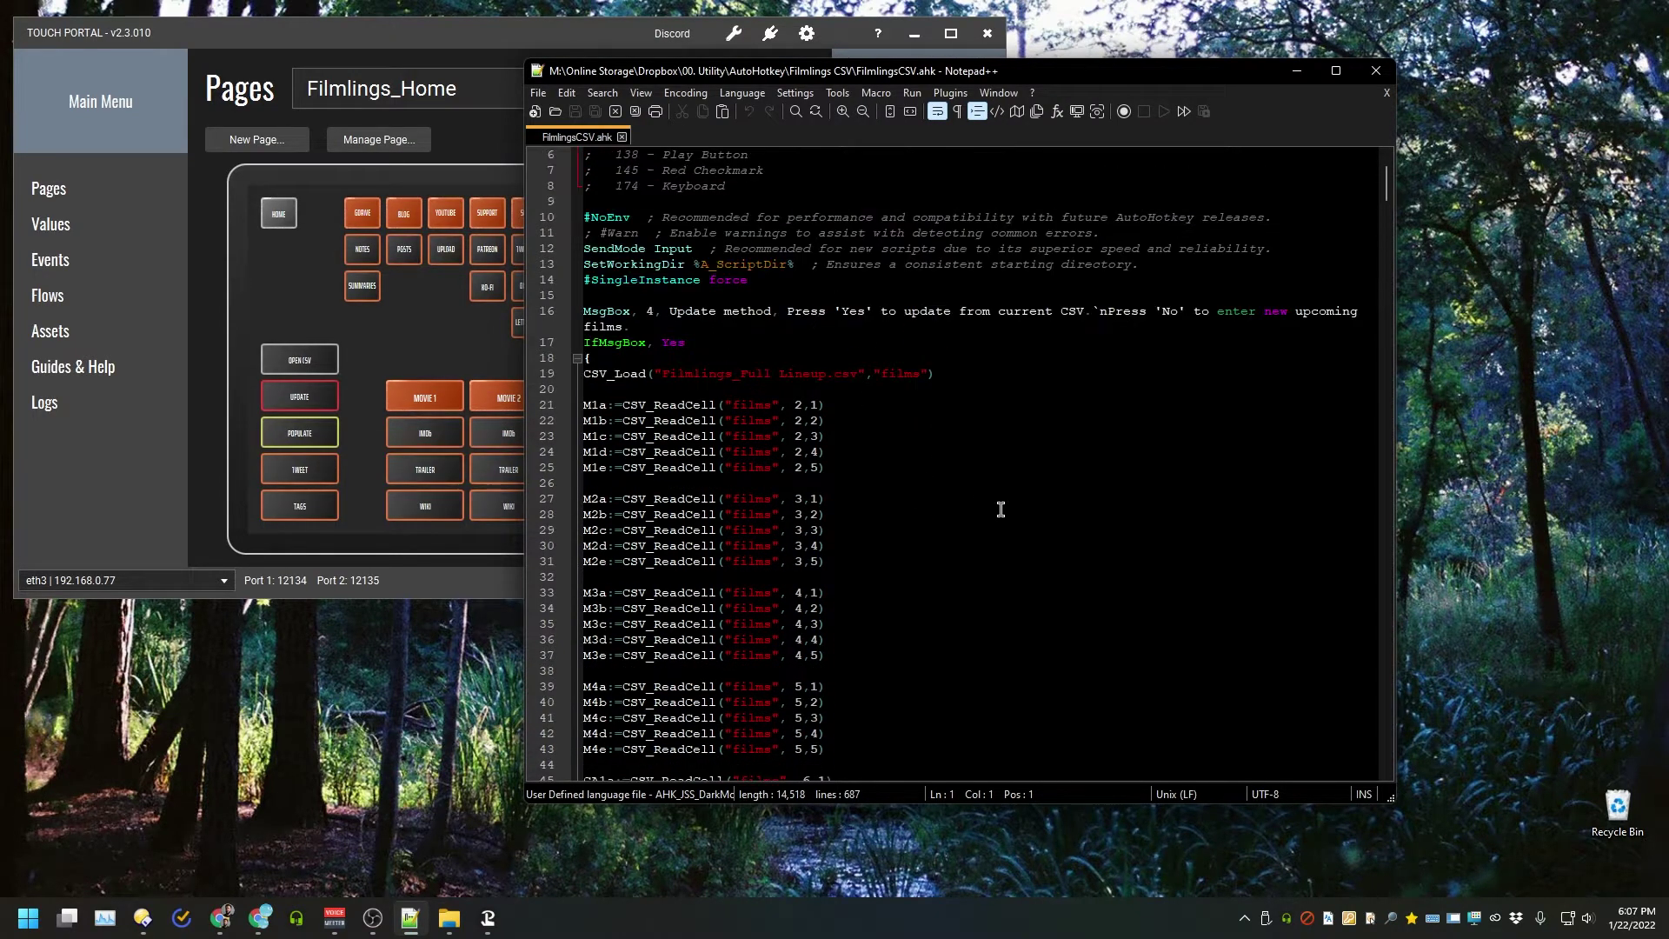
pyautogui.scroll(2, 1041, 344)
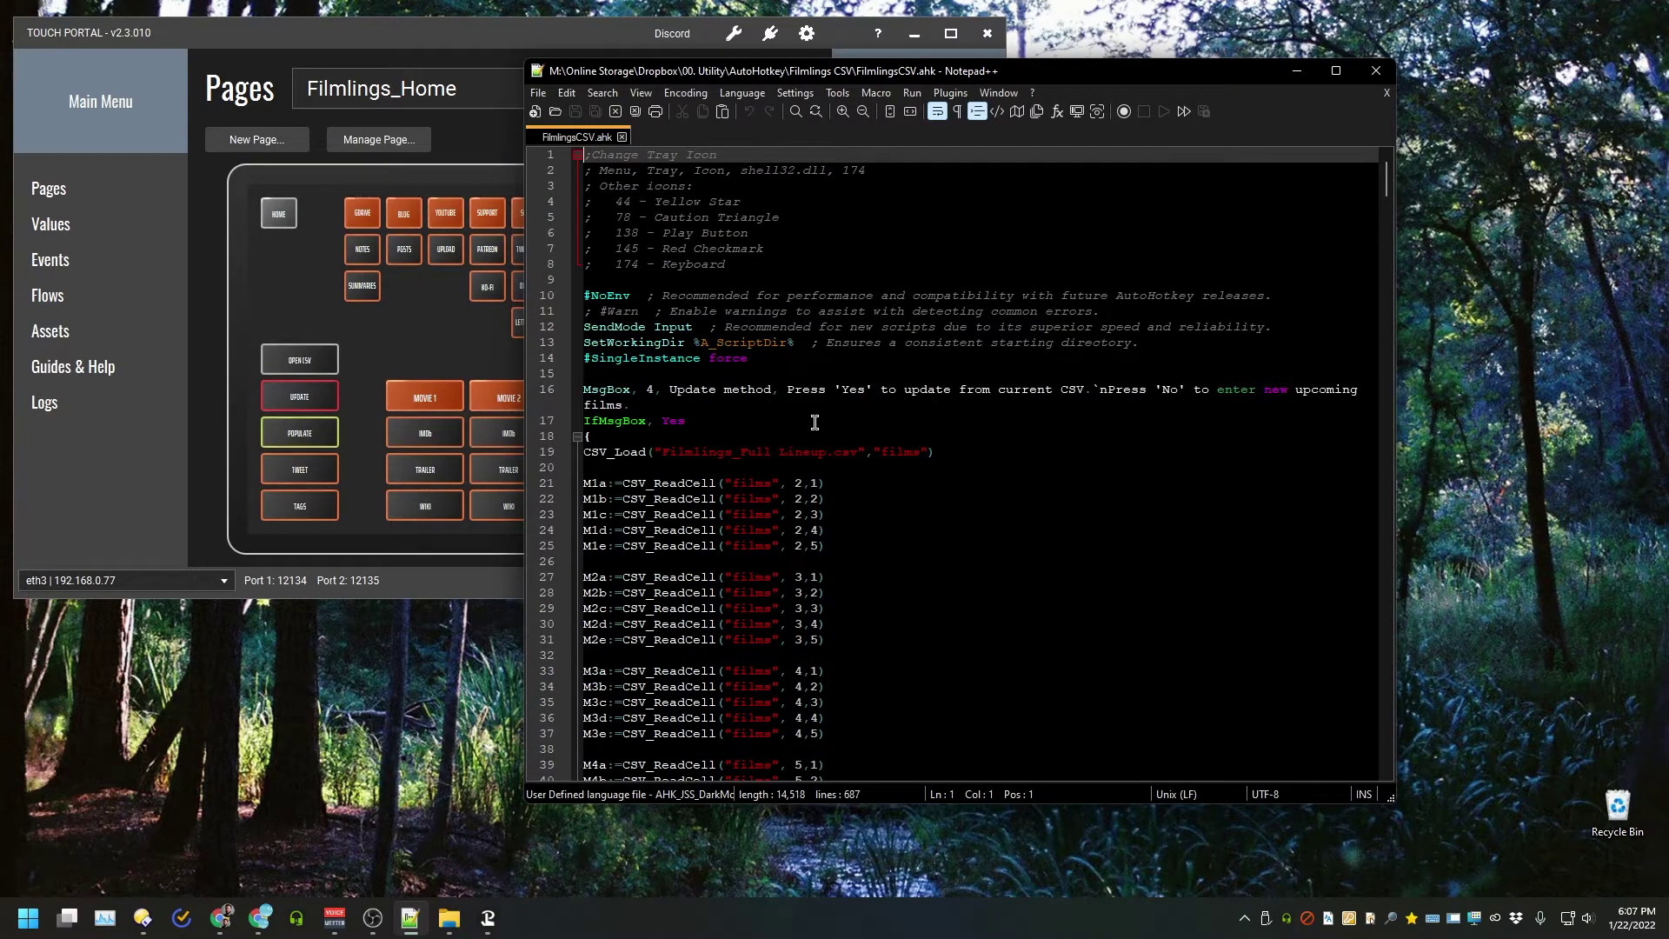
pyautogui.scroll(-10, 948, 452)
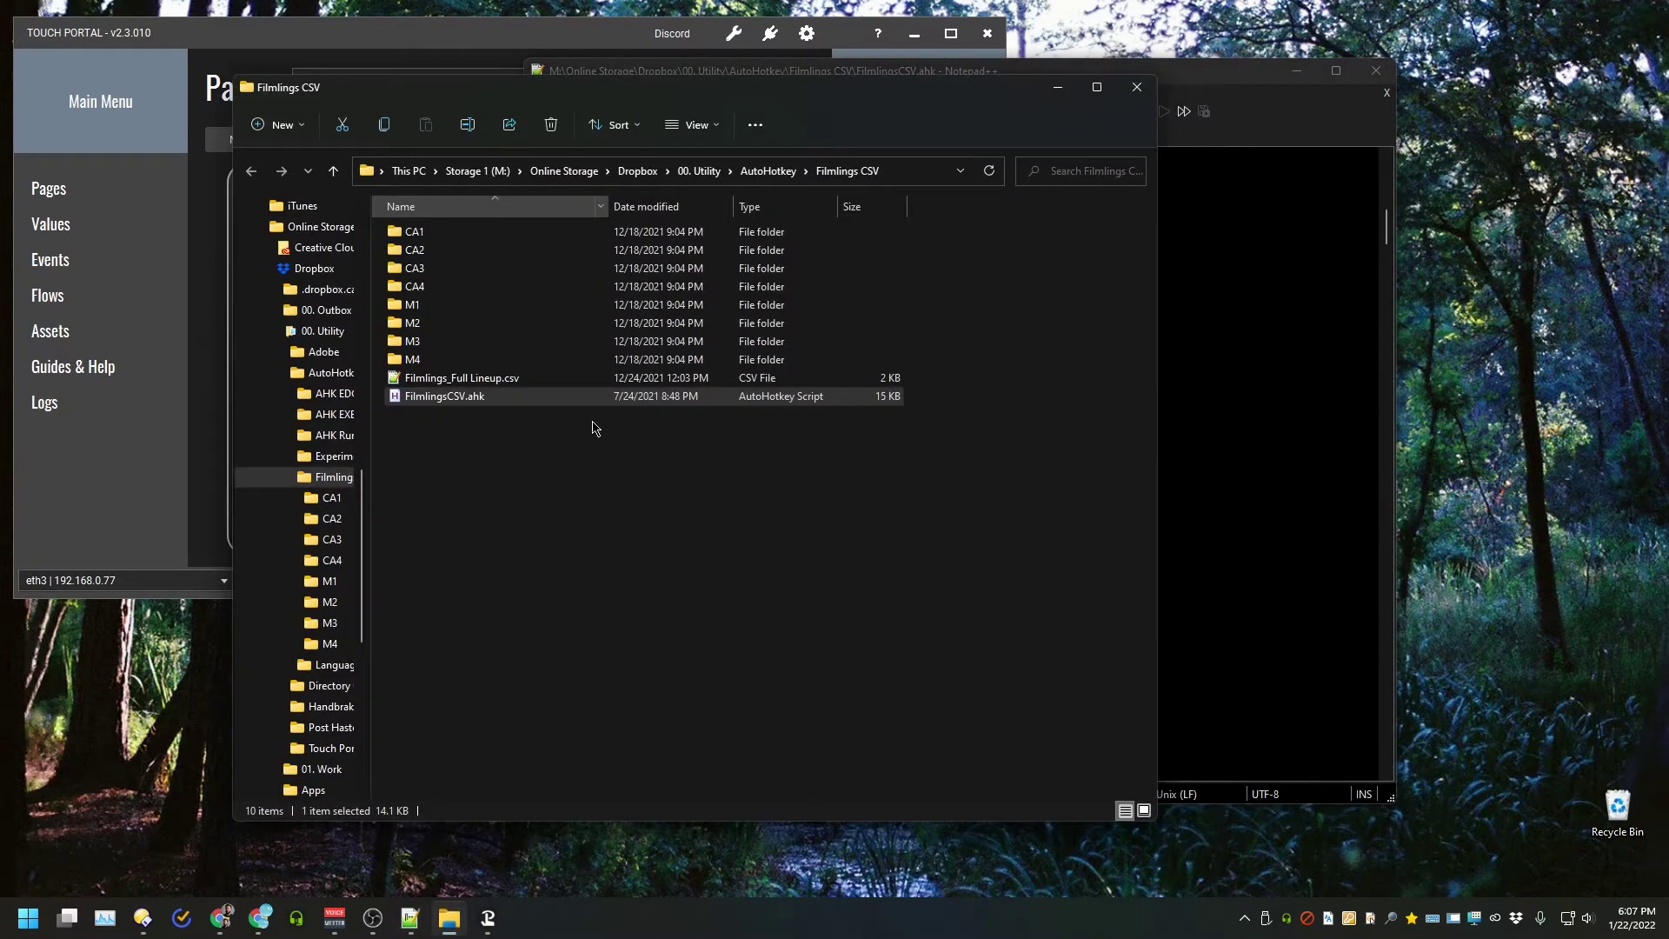
pyautogui.click(540, 379)
pyautogui.press('space')
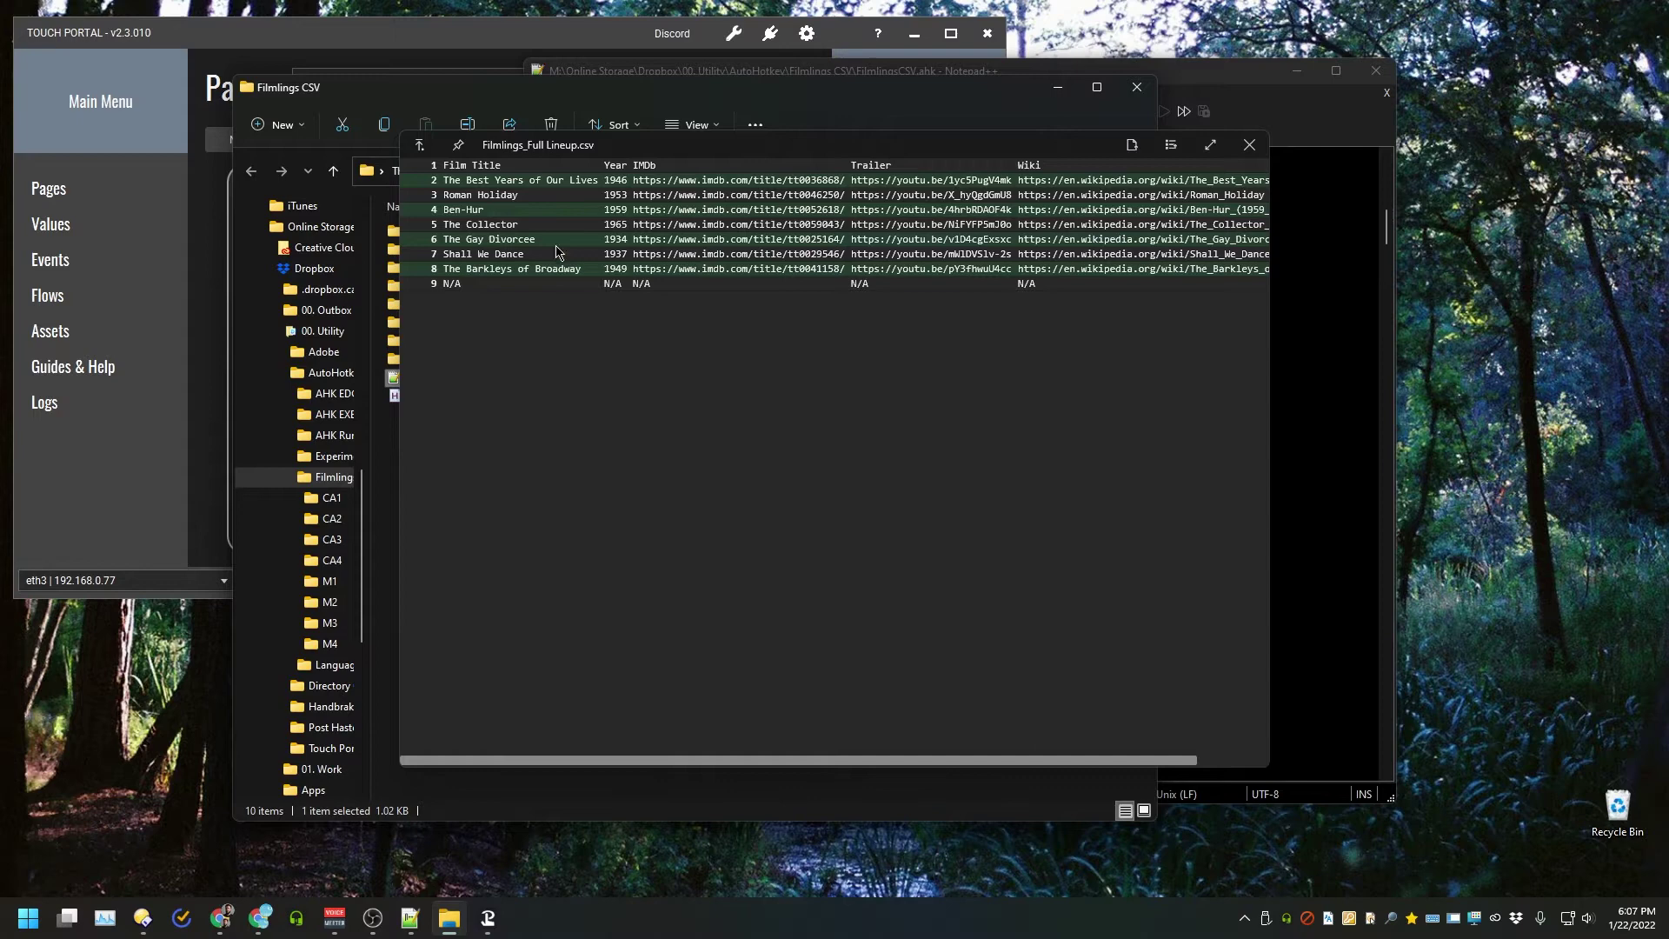
pyautogui.press('space')
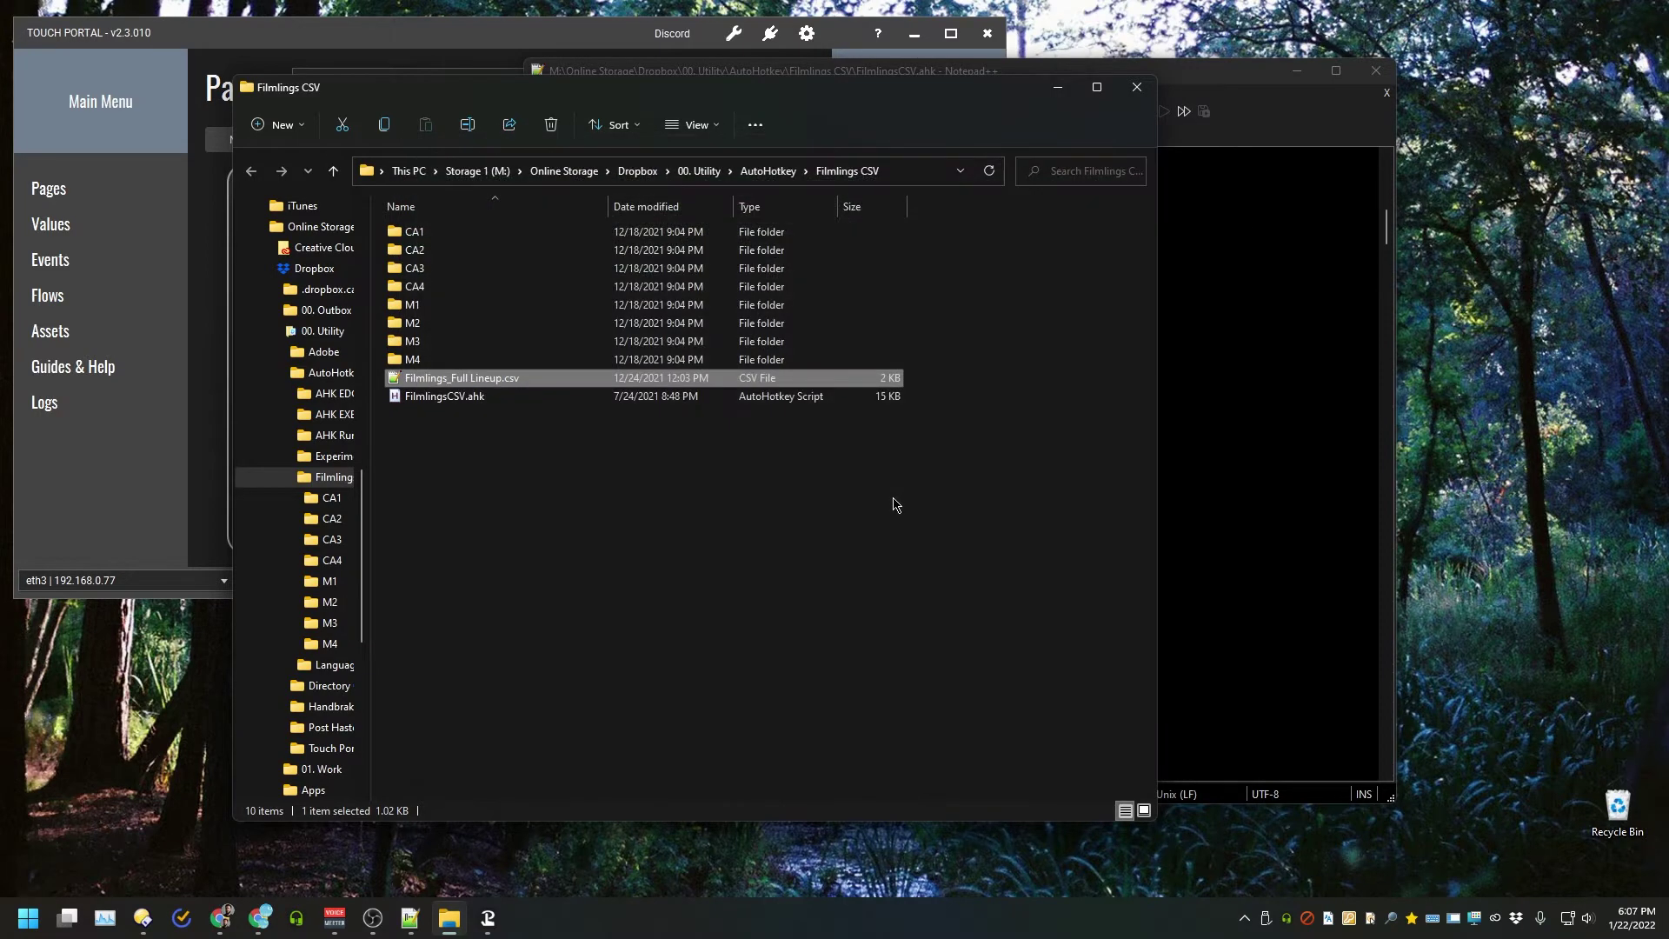
pyautogui.press('space')
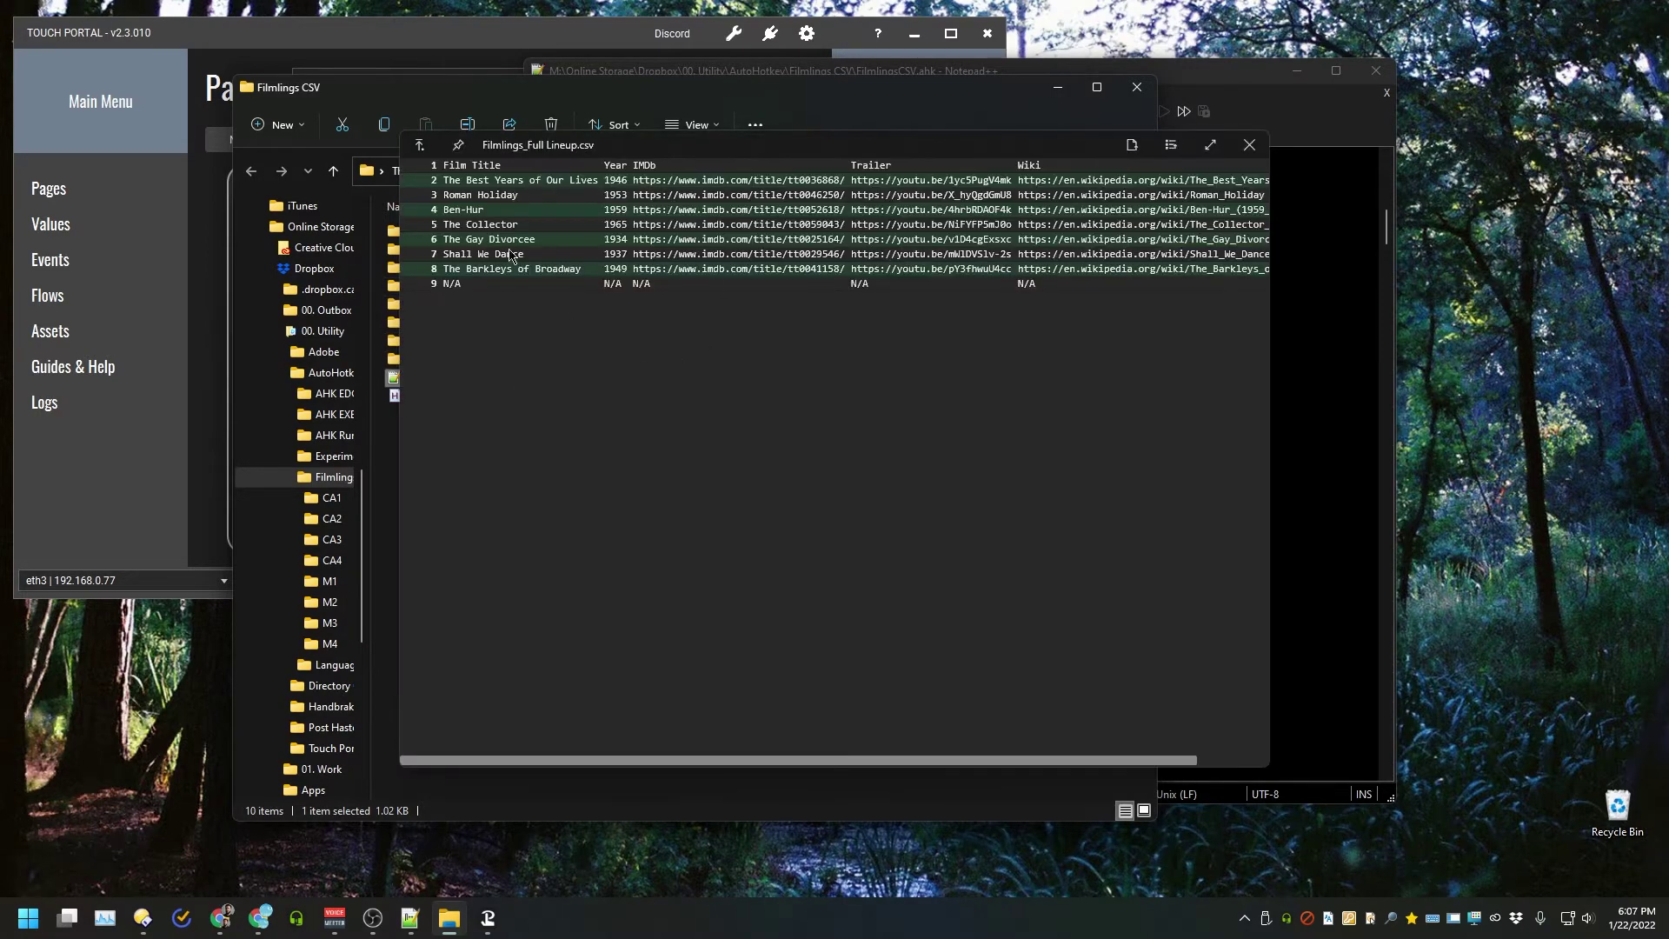
pyautogui.press('space')
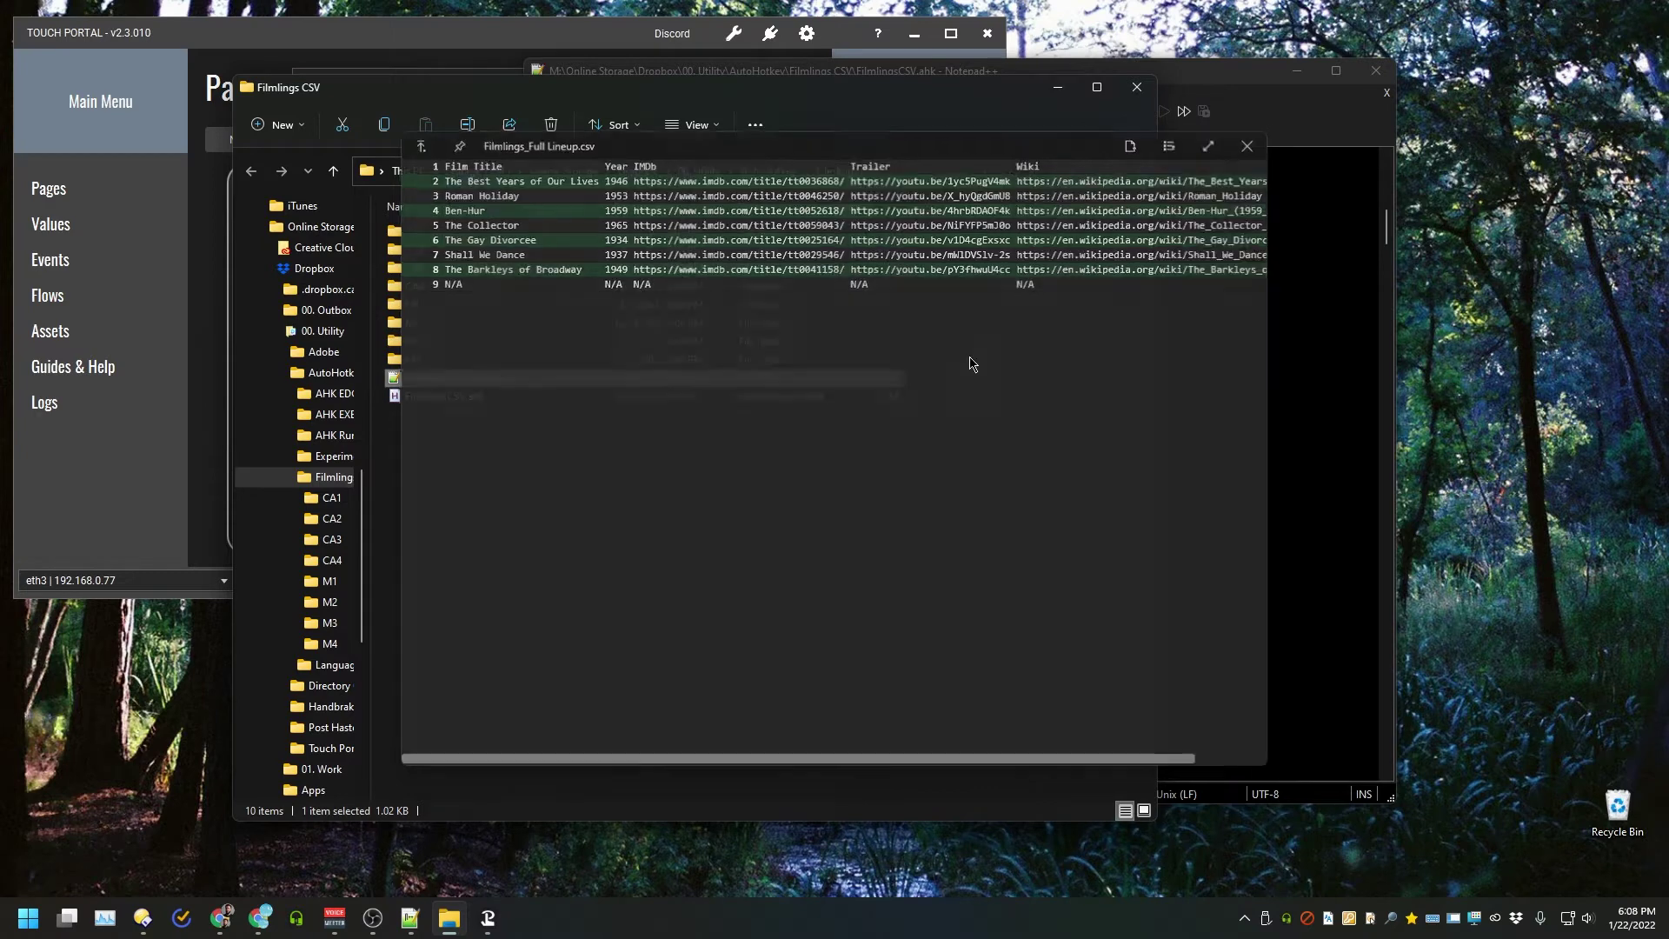
pyautogui.doubleClick(491, 304)
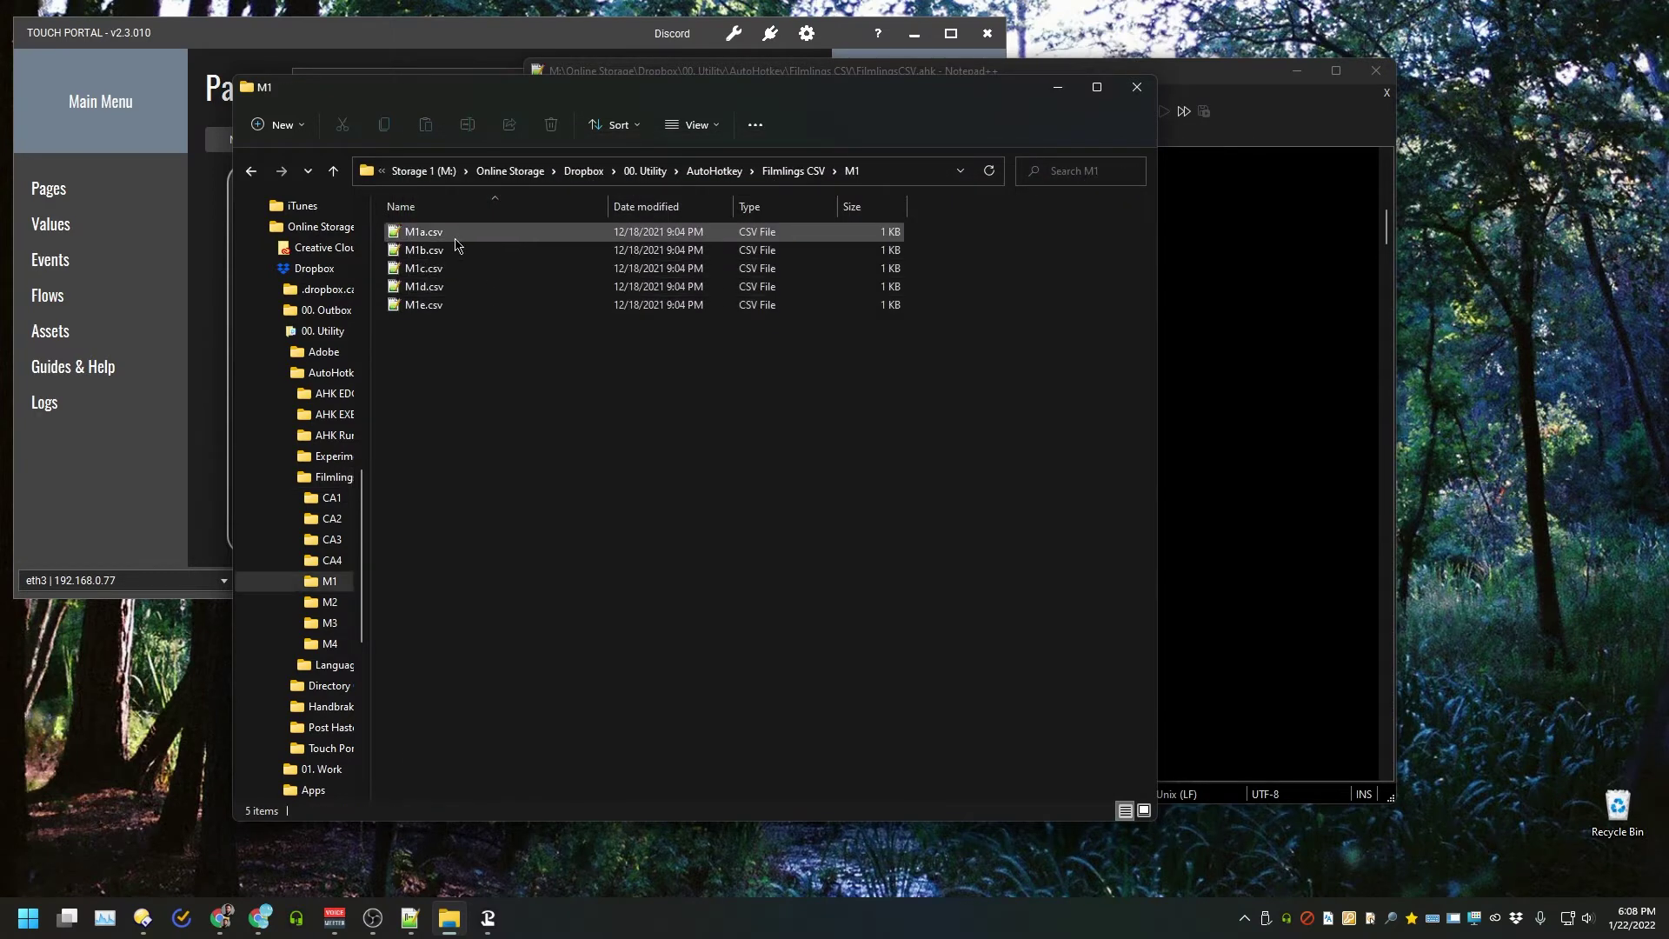
pyautogui.click(455, 241)
pyautogui.press('space')
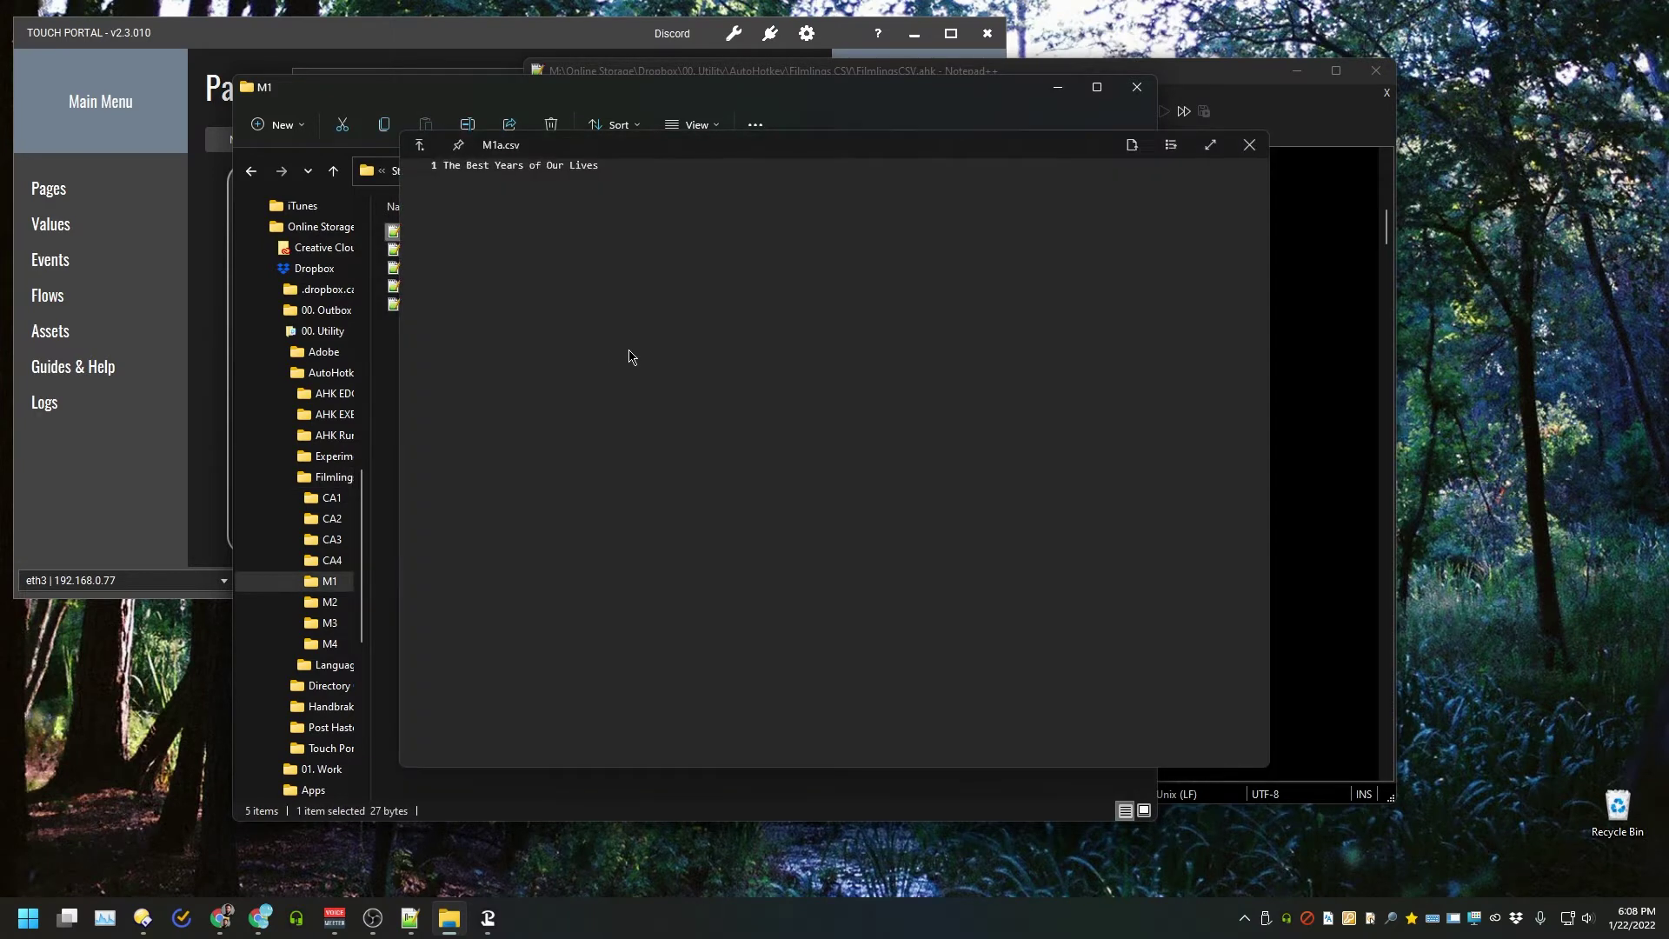
pyautogui.press('Down')
pyautogui.press('Down')
pyautogui.press('Down')
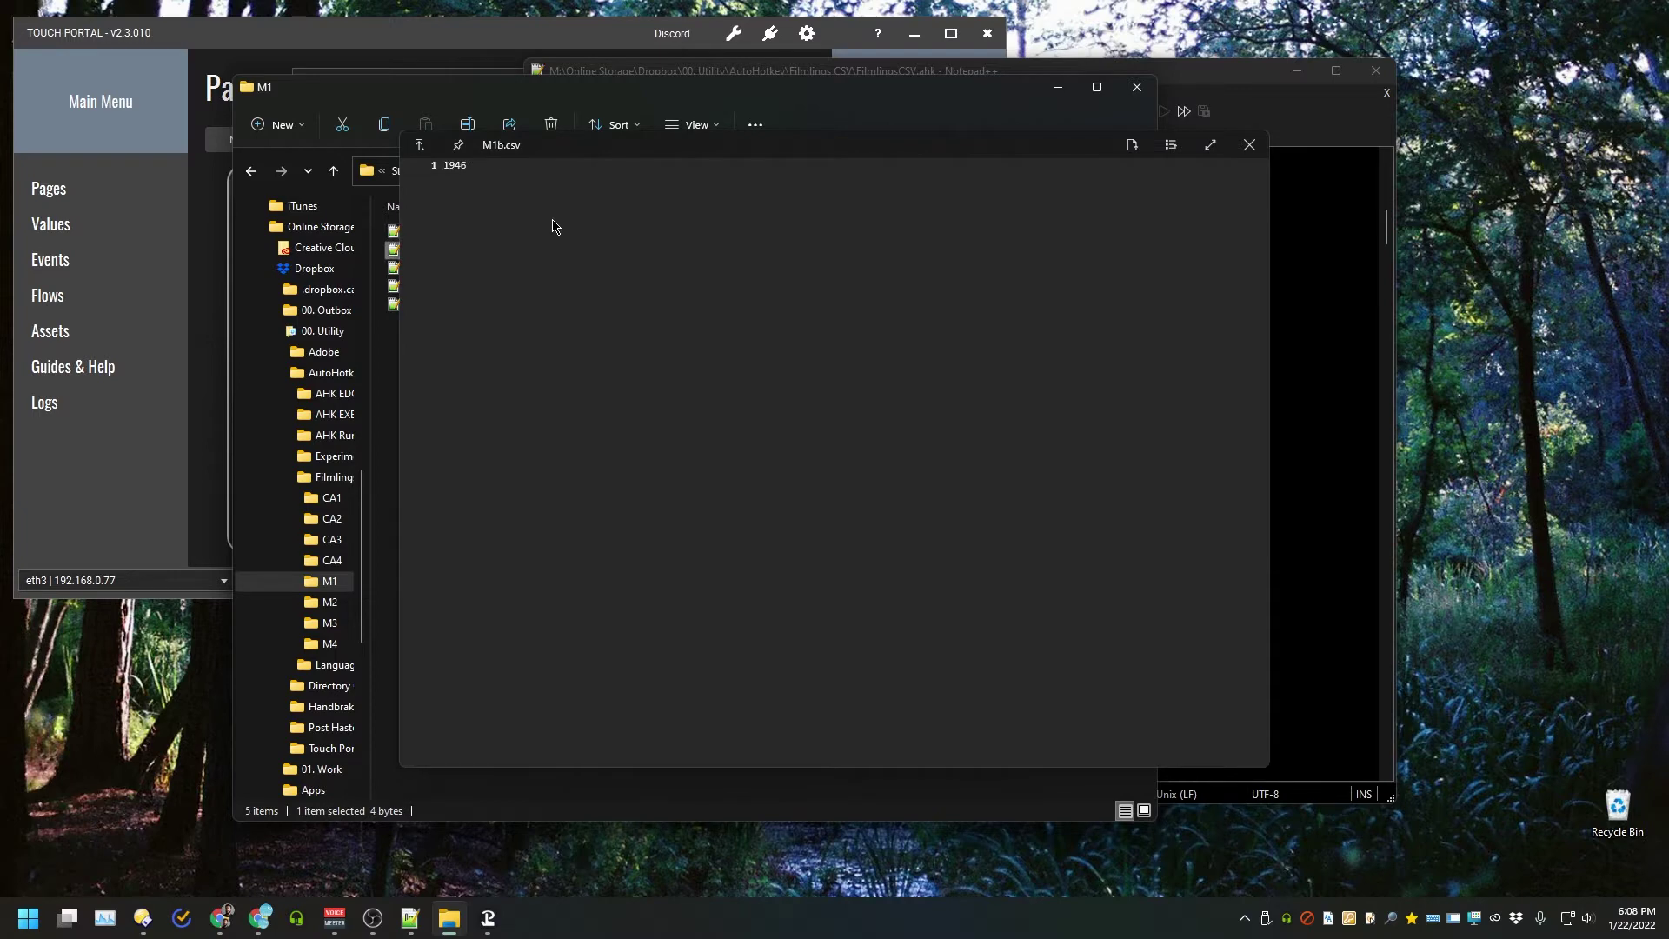
pyautogui.press('Down')
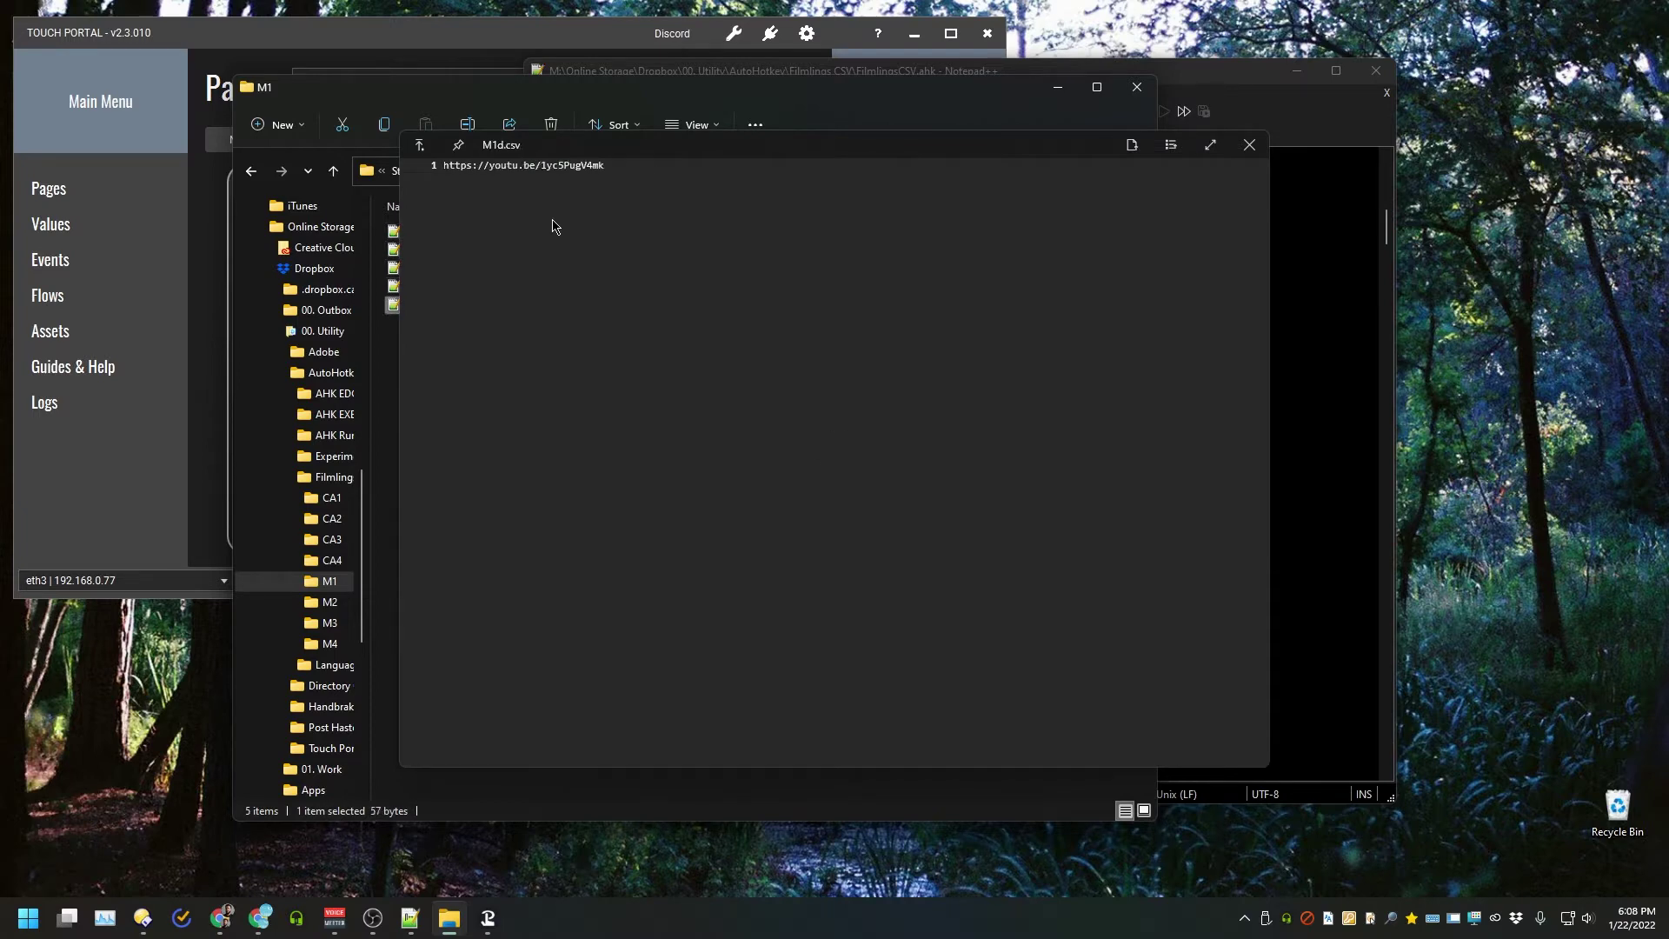
pyautogui.press('space')
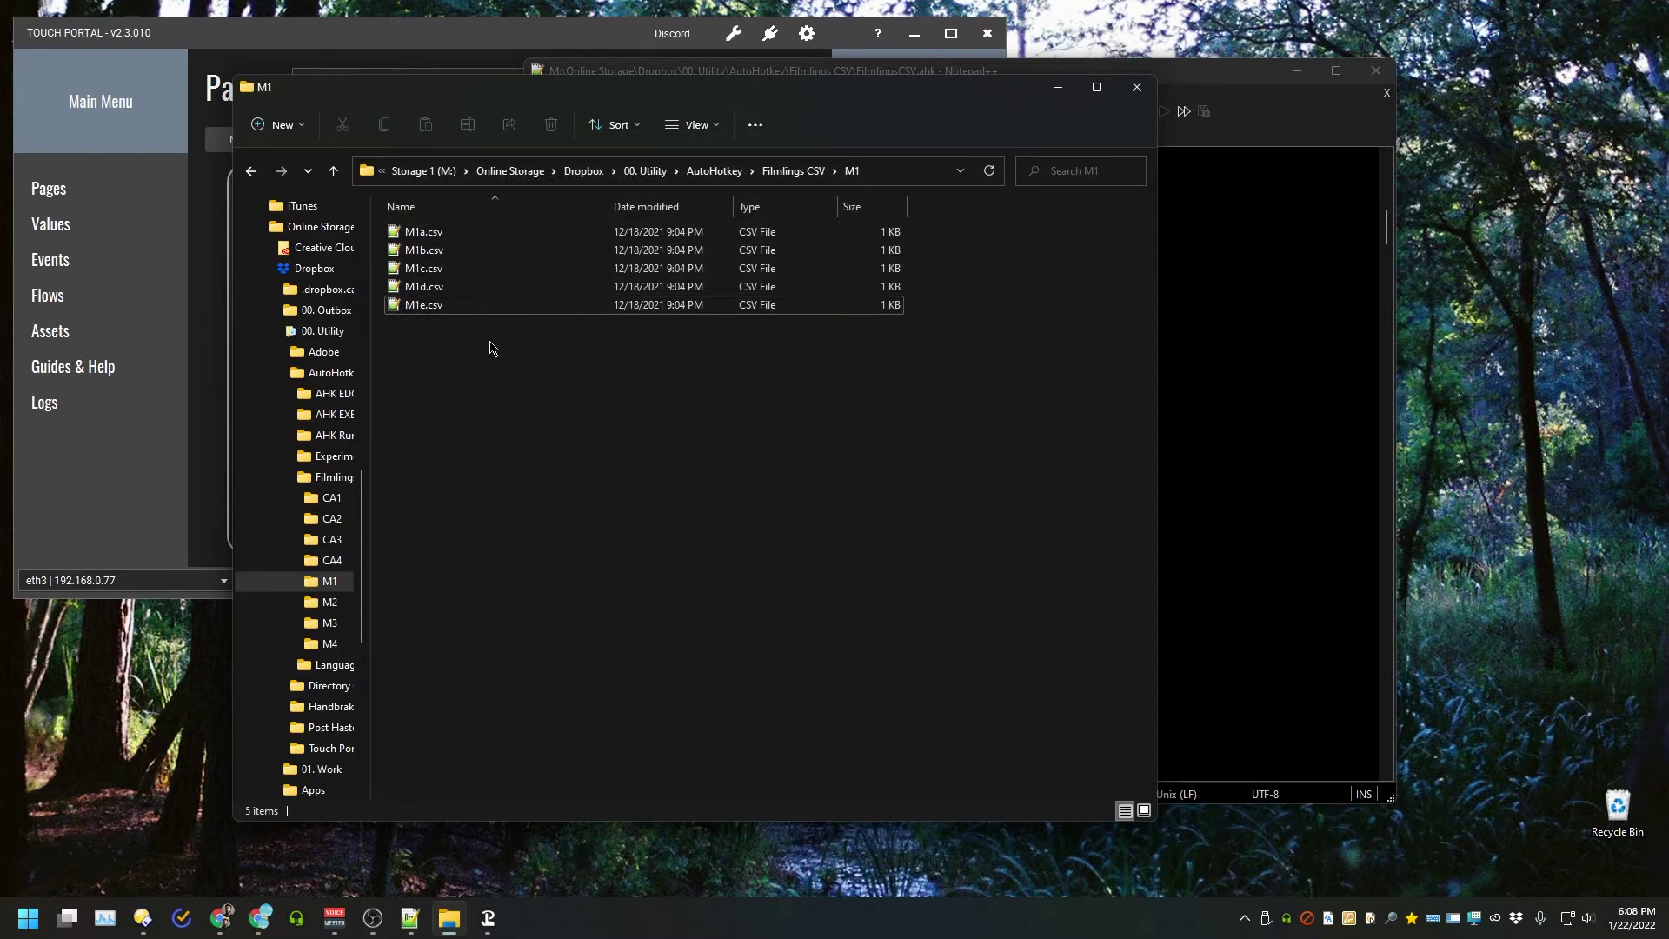
pyautogui.hotkey('alt', 'Up')
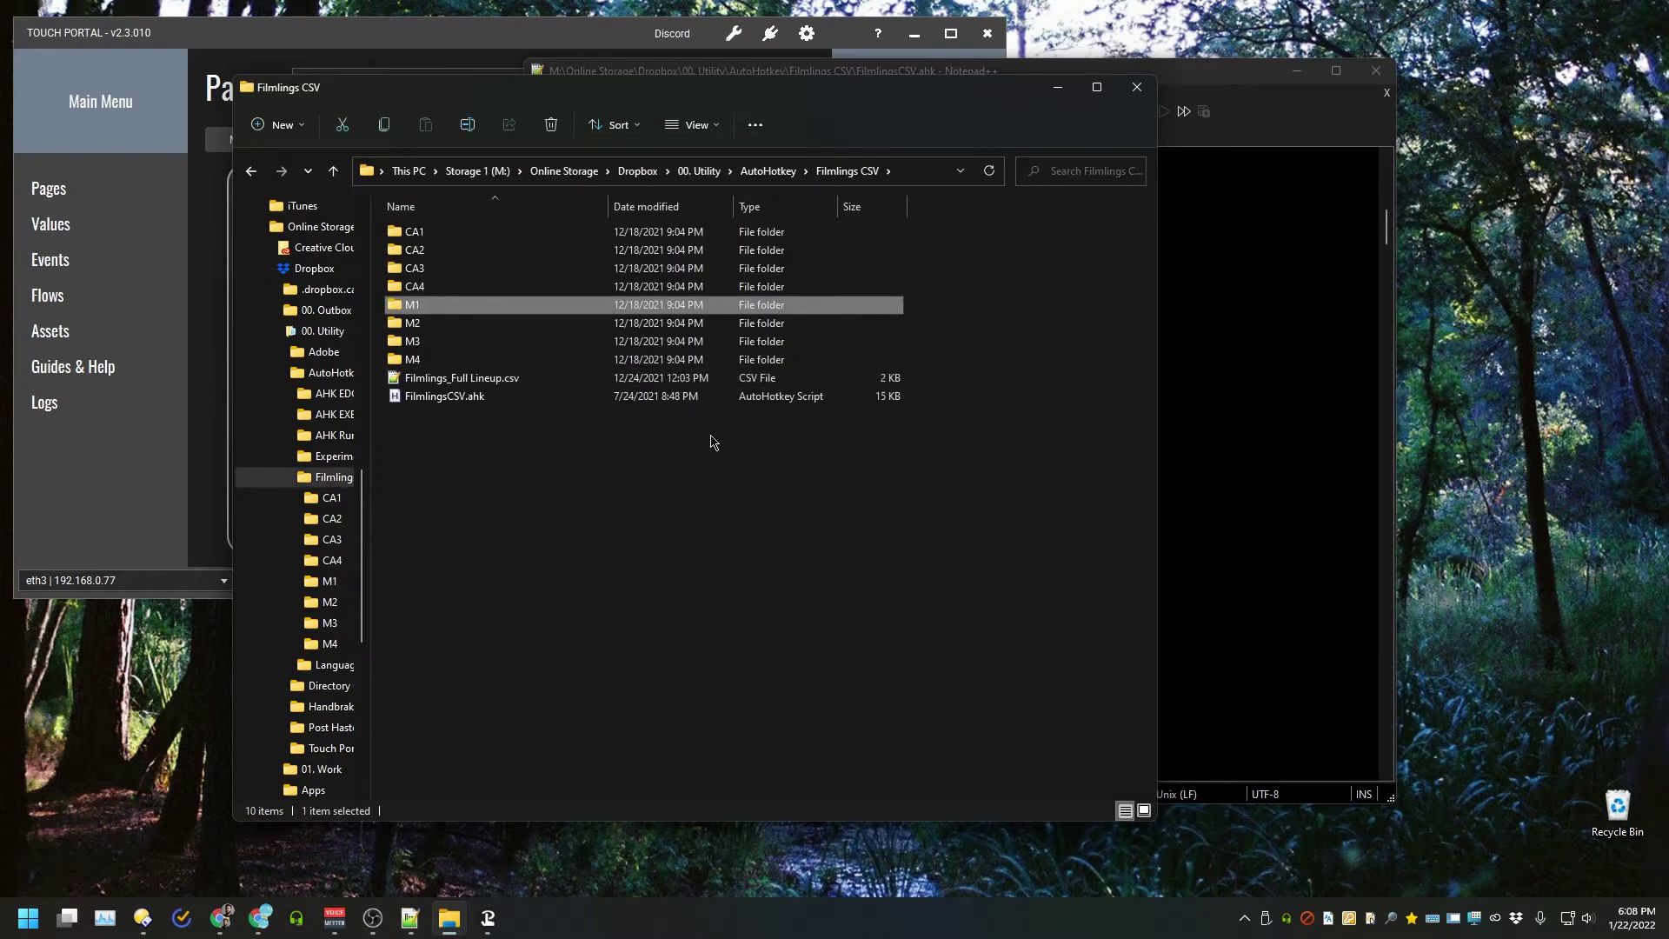
# - Look through Touch Portal's stored Movie title, year and link values, then go back to Filmlings_Home
pyautogui.click(150, 461)
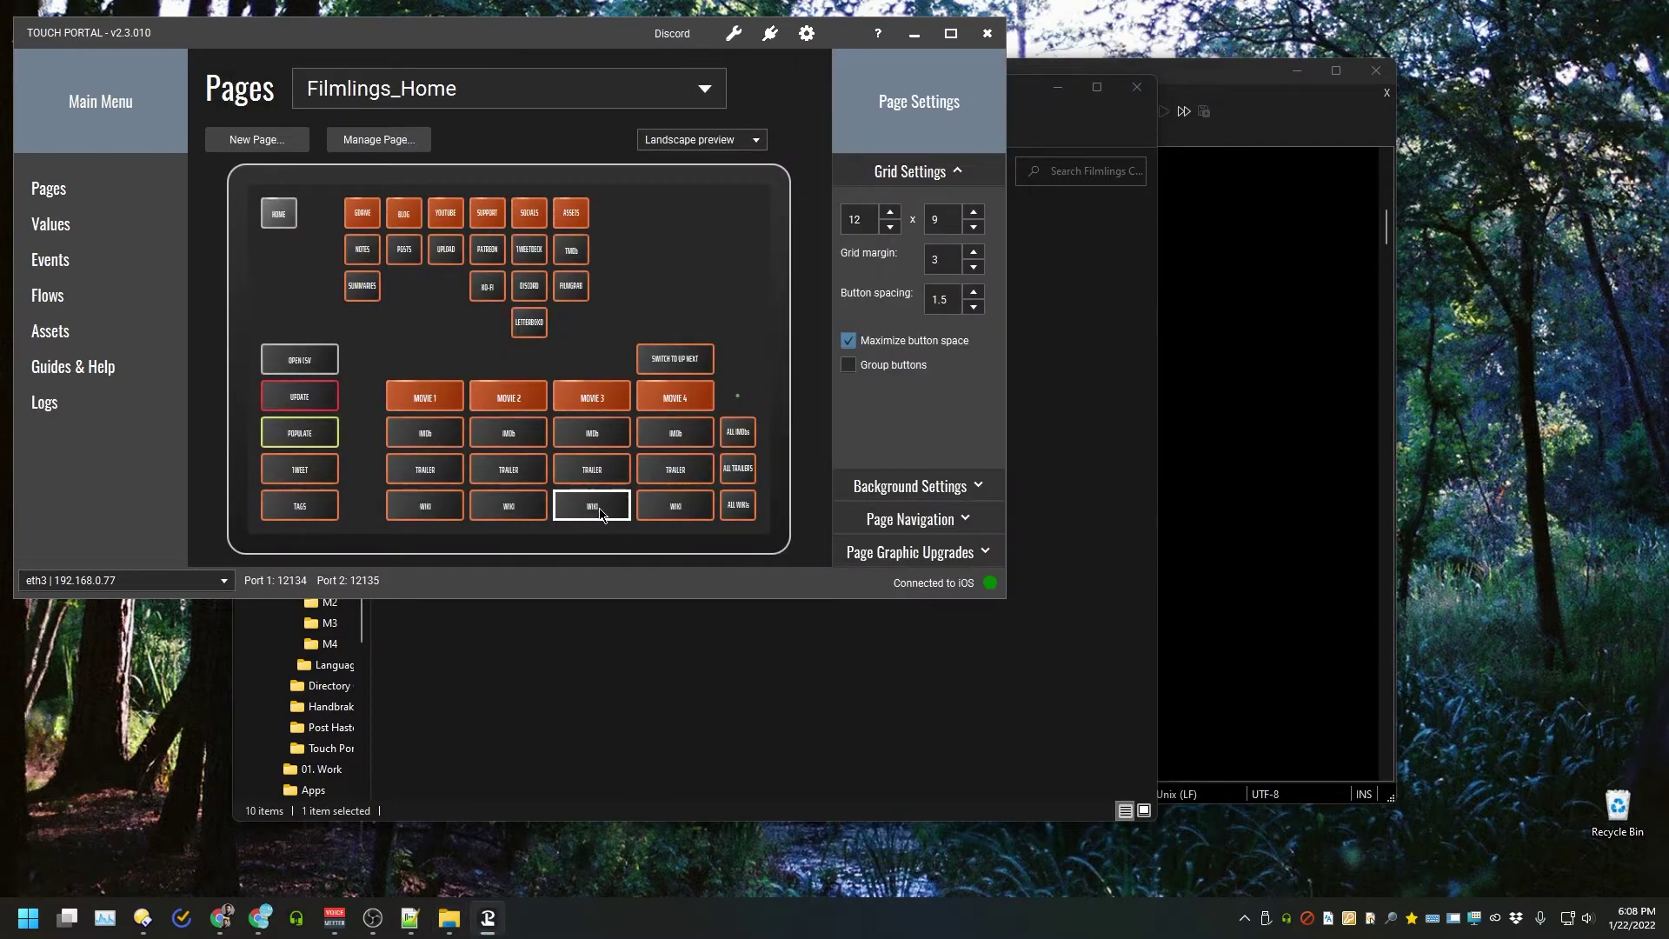
pyautogui.click(85, 224)
pyautogui.scroll(-3, 569, 395)
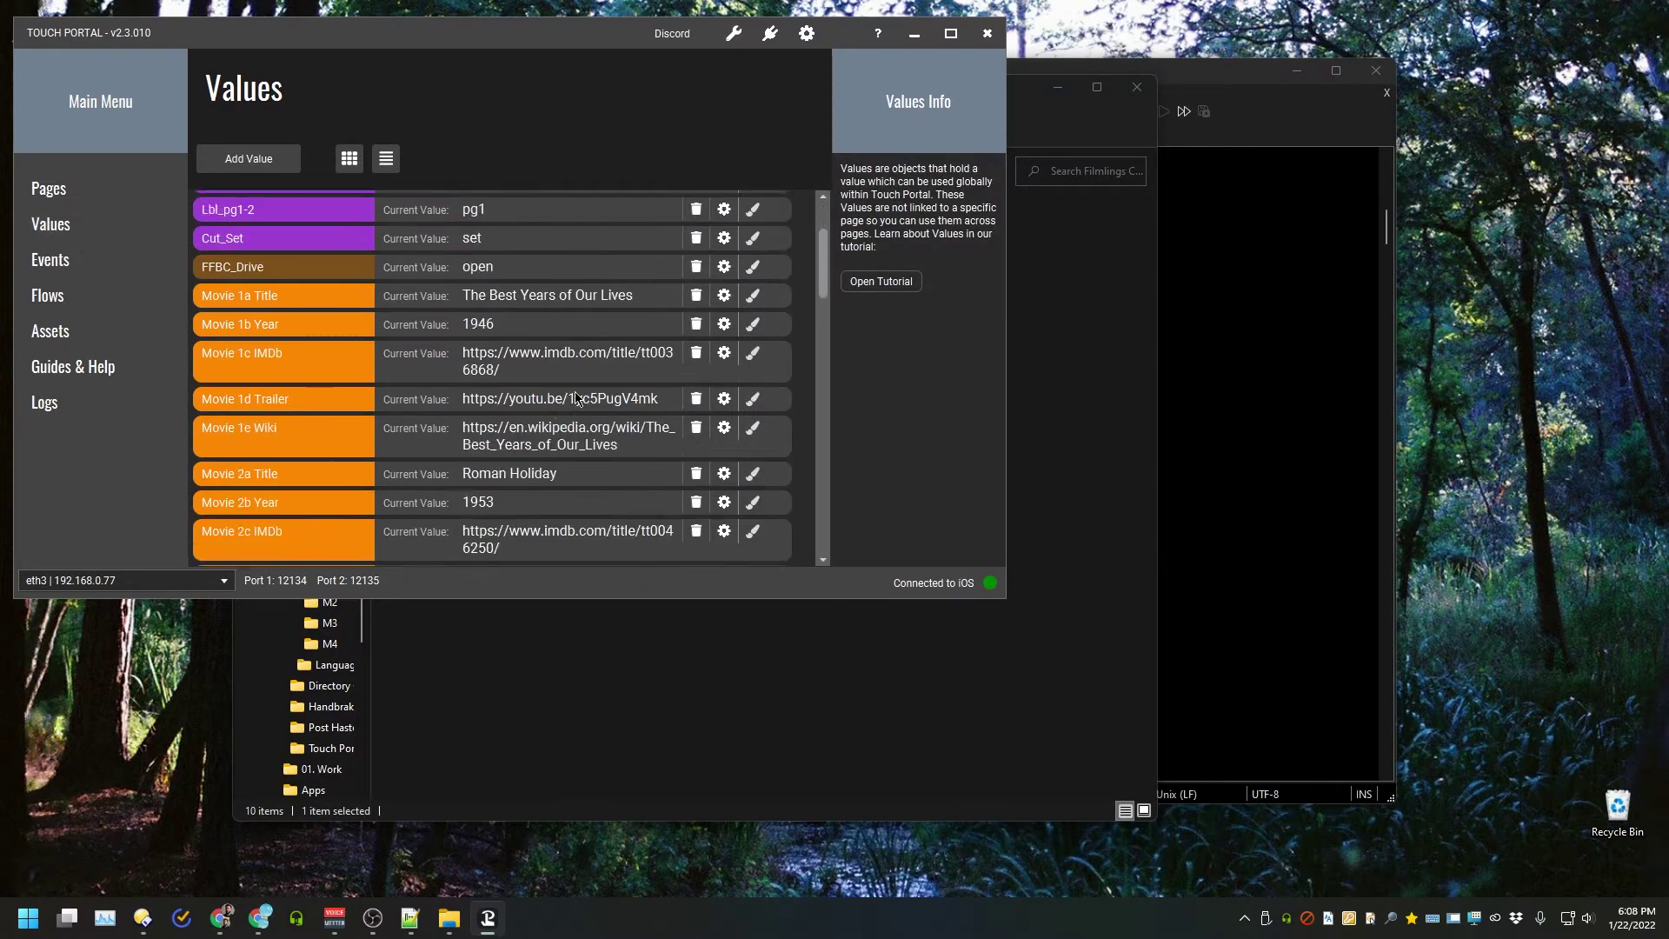
pyautogui.scroll(-1, 575, 397)
pyautogui.scroll(-1, 487, 260)
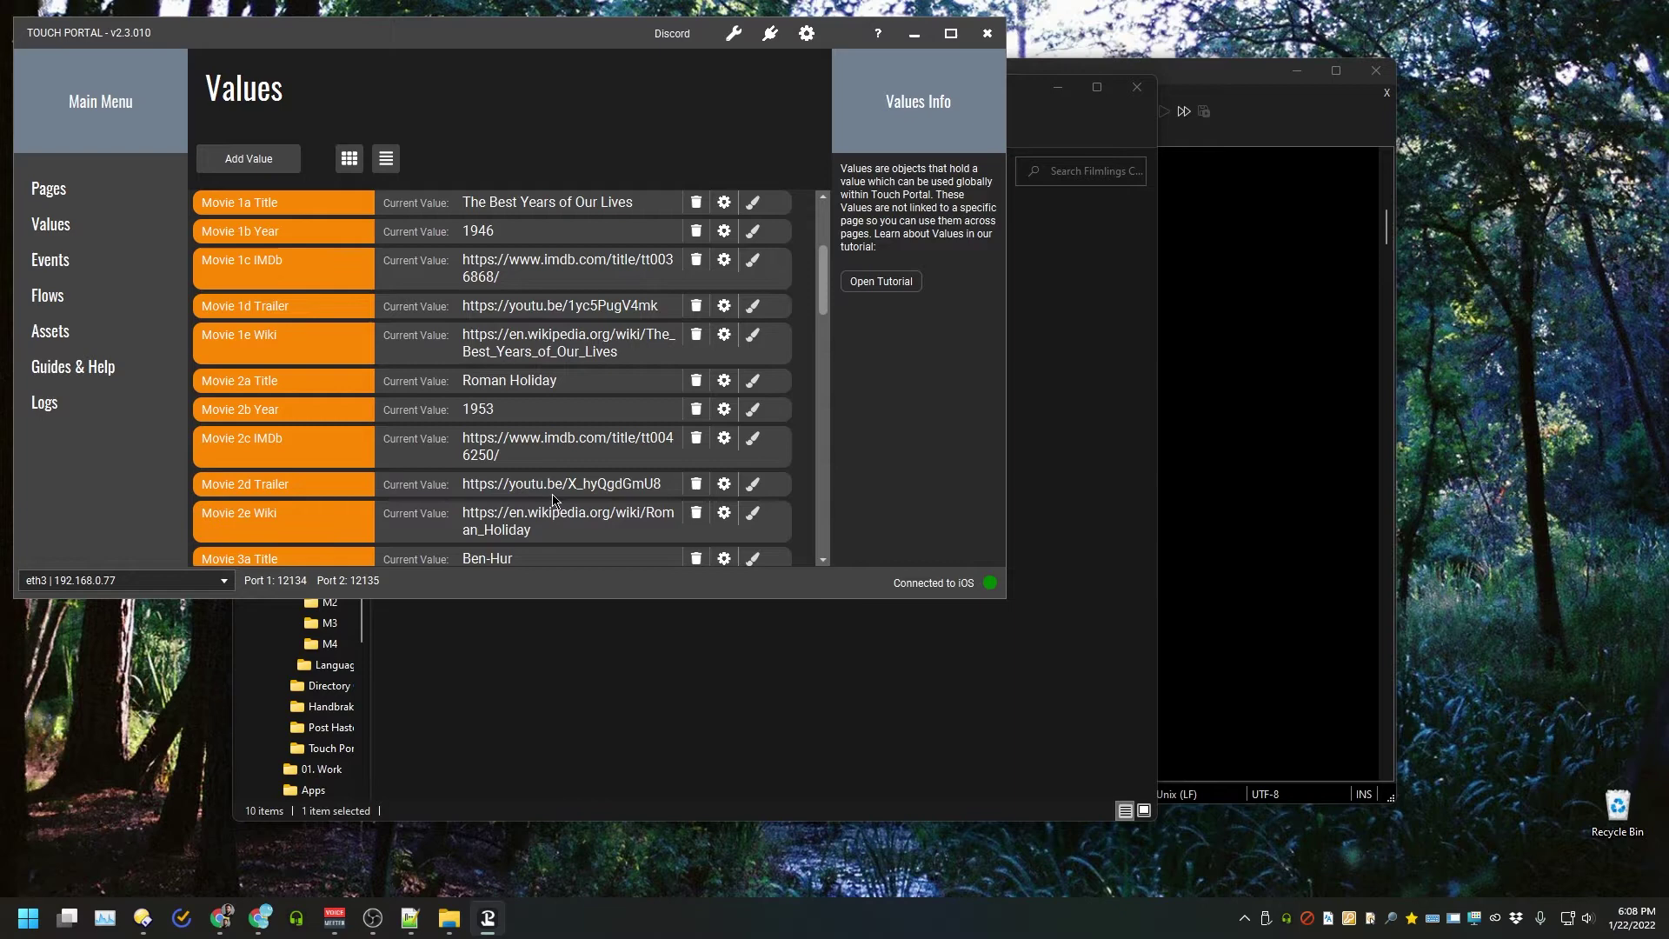
pyautogui.scroll(-4, 548, 495)
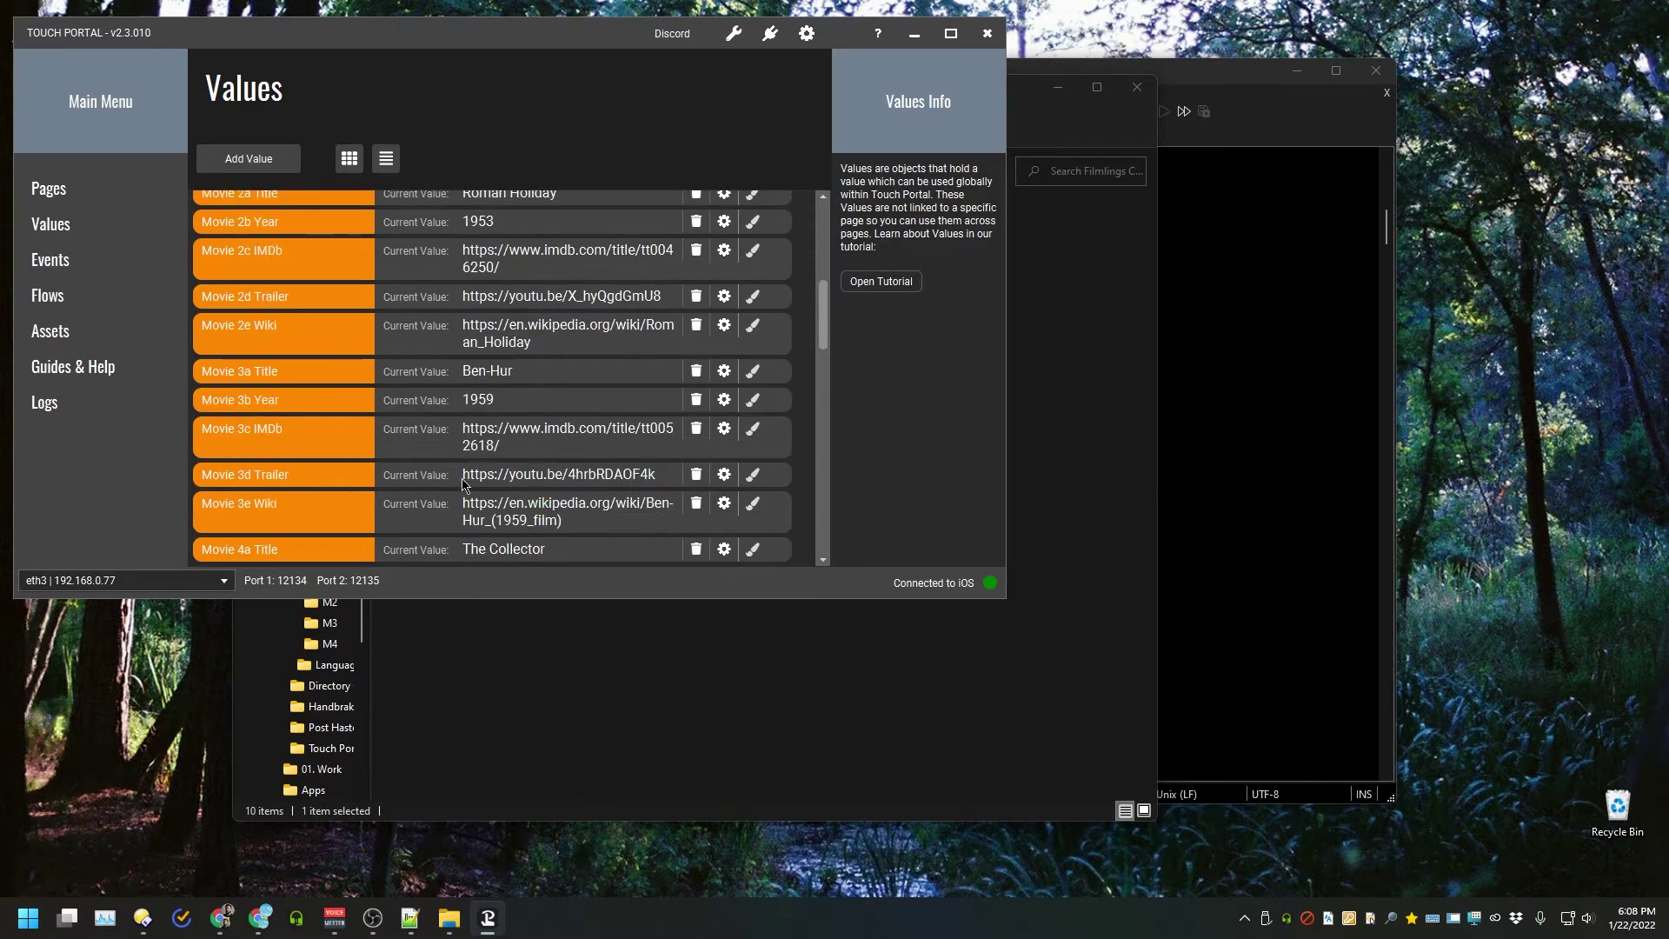
pyautogui.scroll(-3, 421, 487)
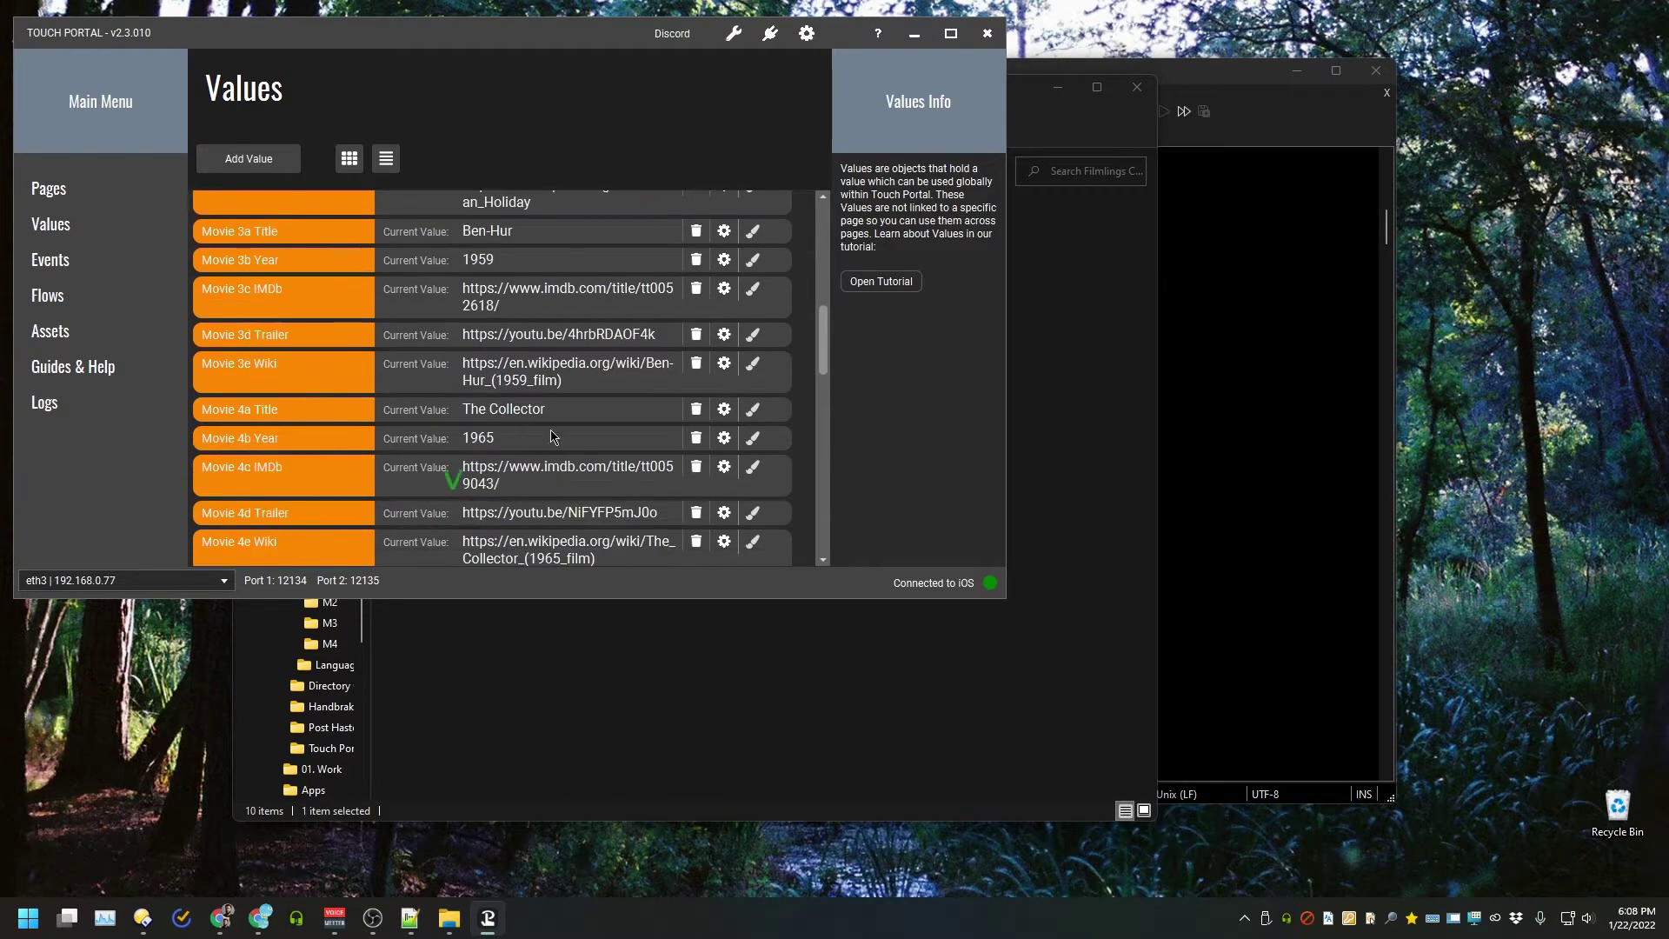
pyautogui.click(60, 193)
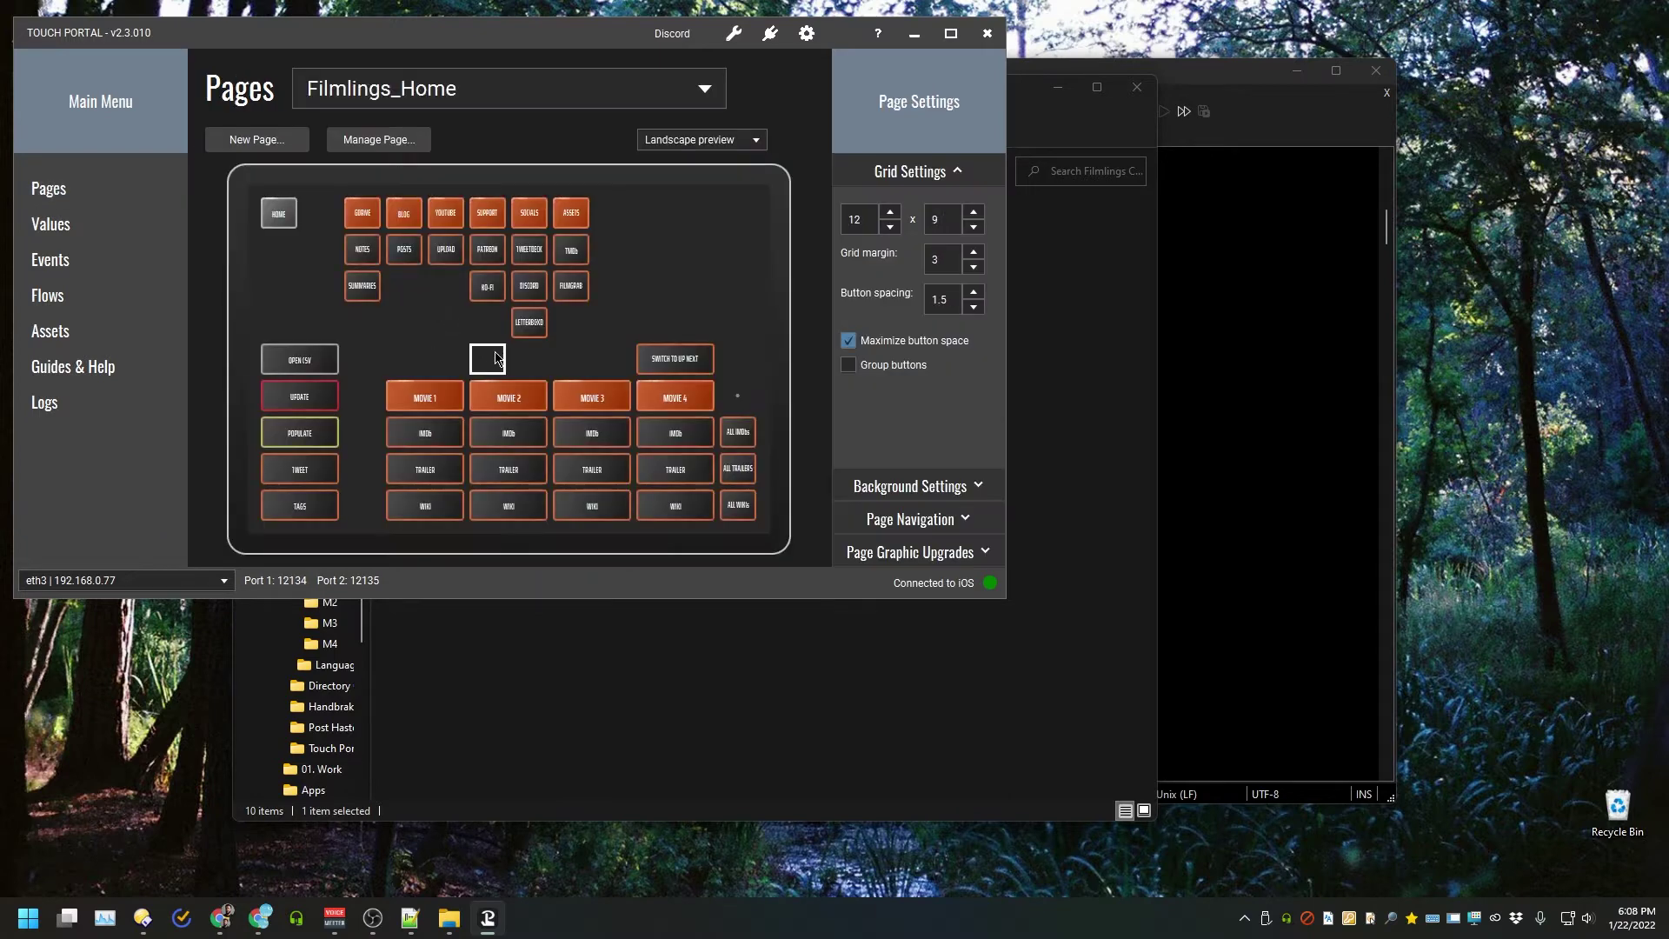
# - Inspect the POPULATE button's On Pressed set-file actions and cancel without saving
pyautogui.click(317, 449)
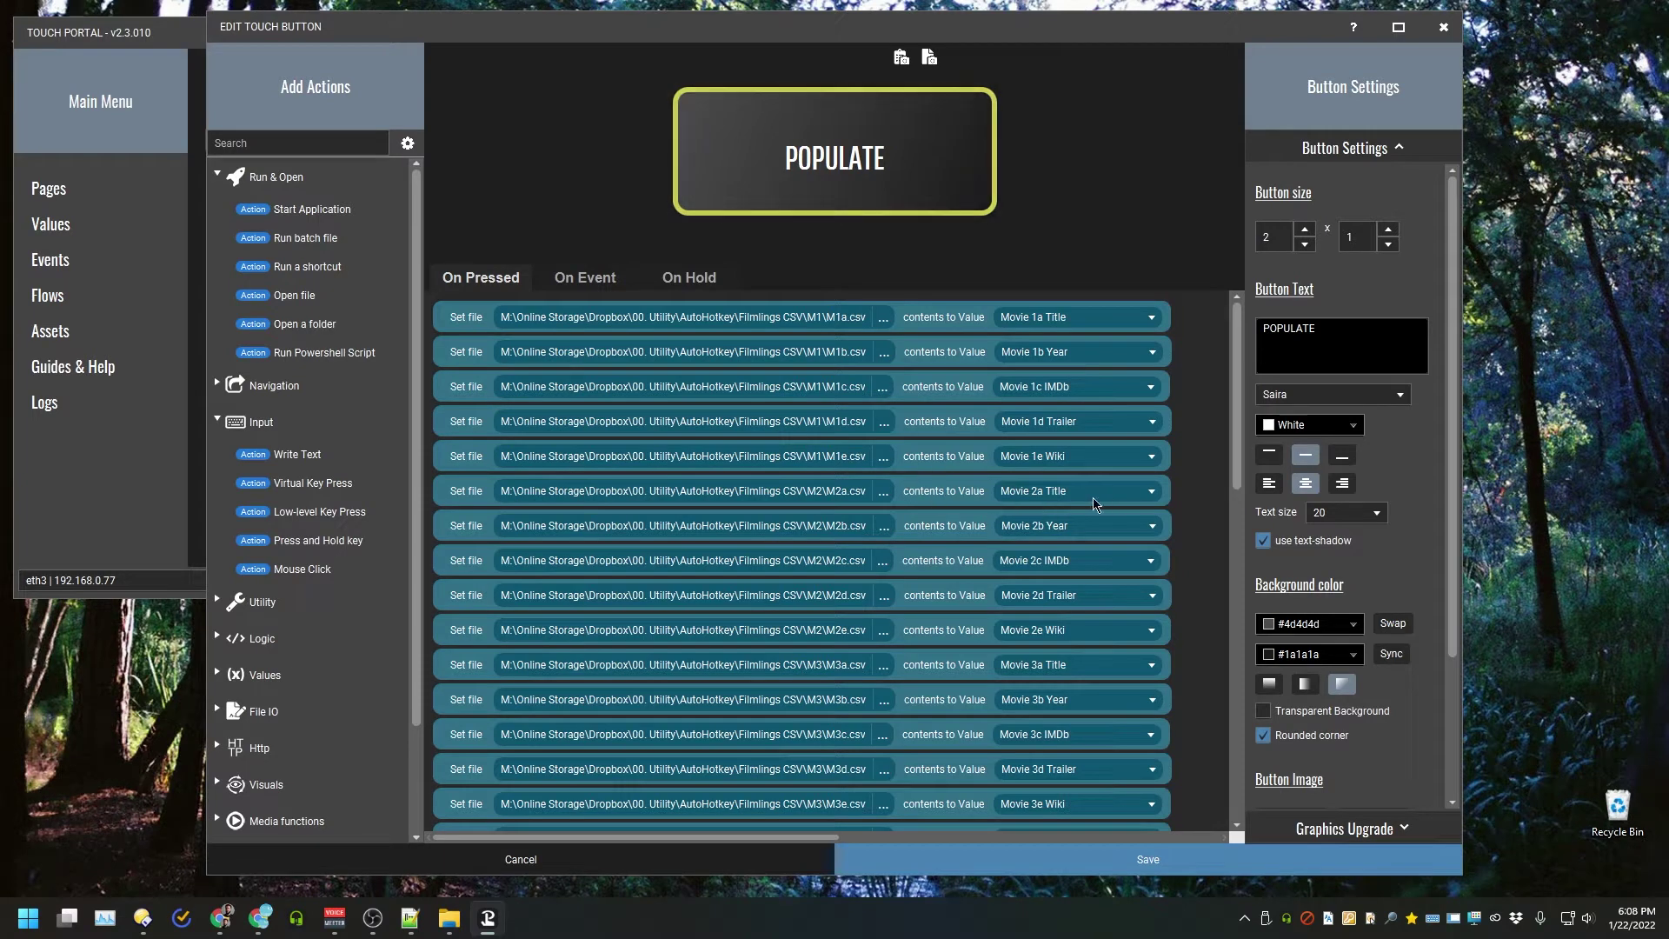
pyautogui.scroll(-3, 1077, 590)
pyautogui.scroll(-8, 1076, 589)
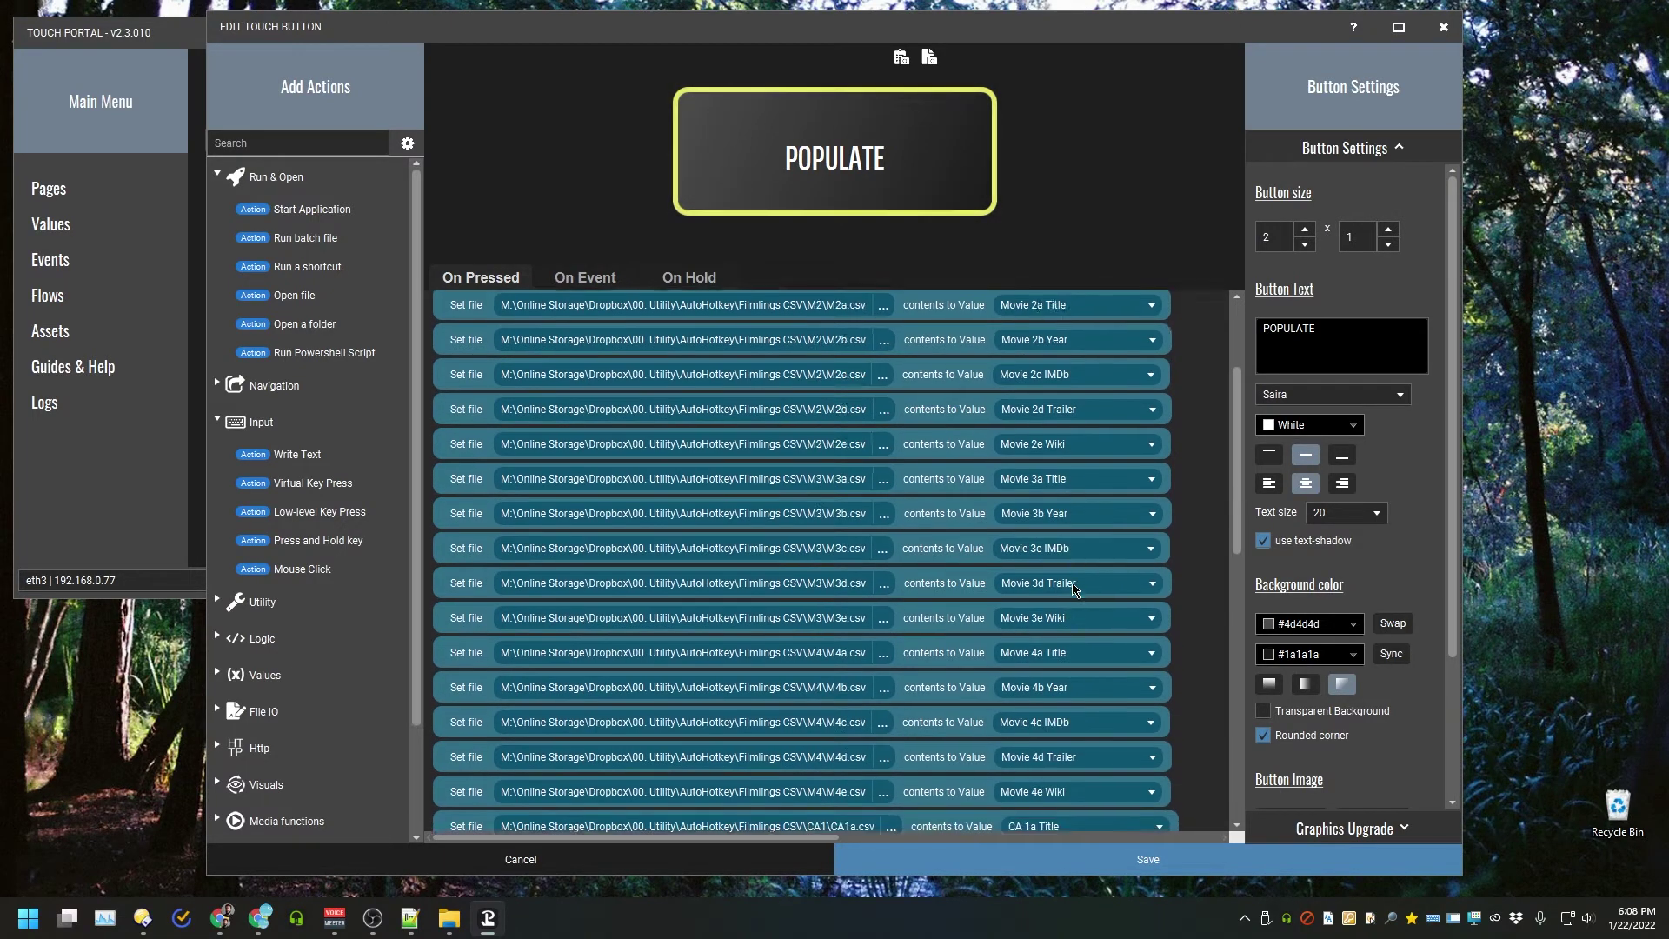
pyautogui.click(491, 856)
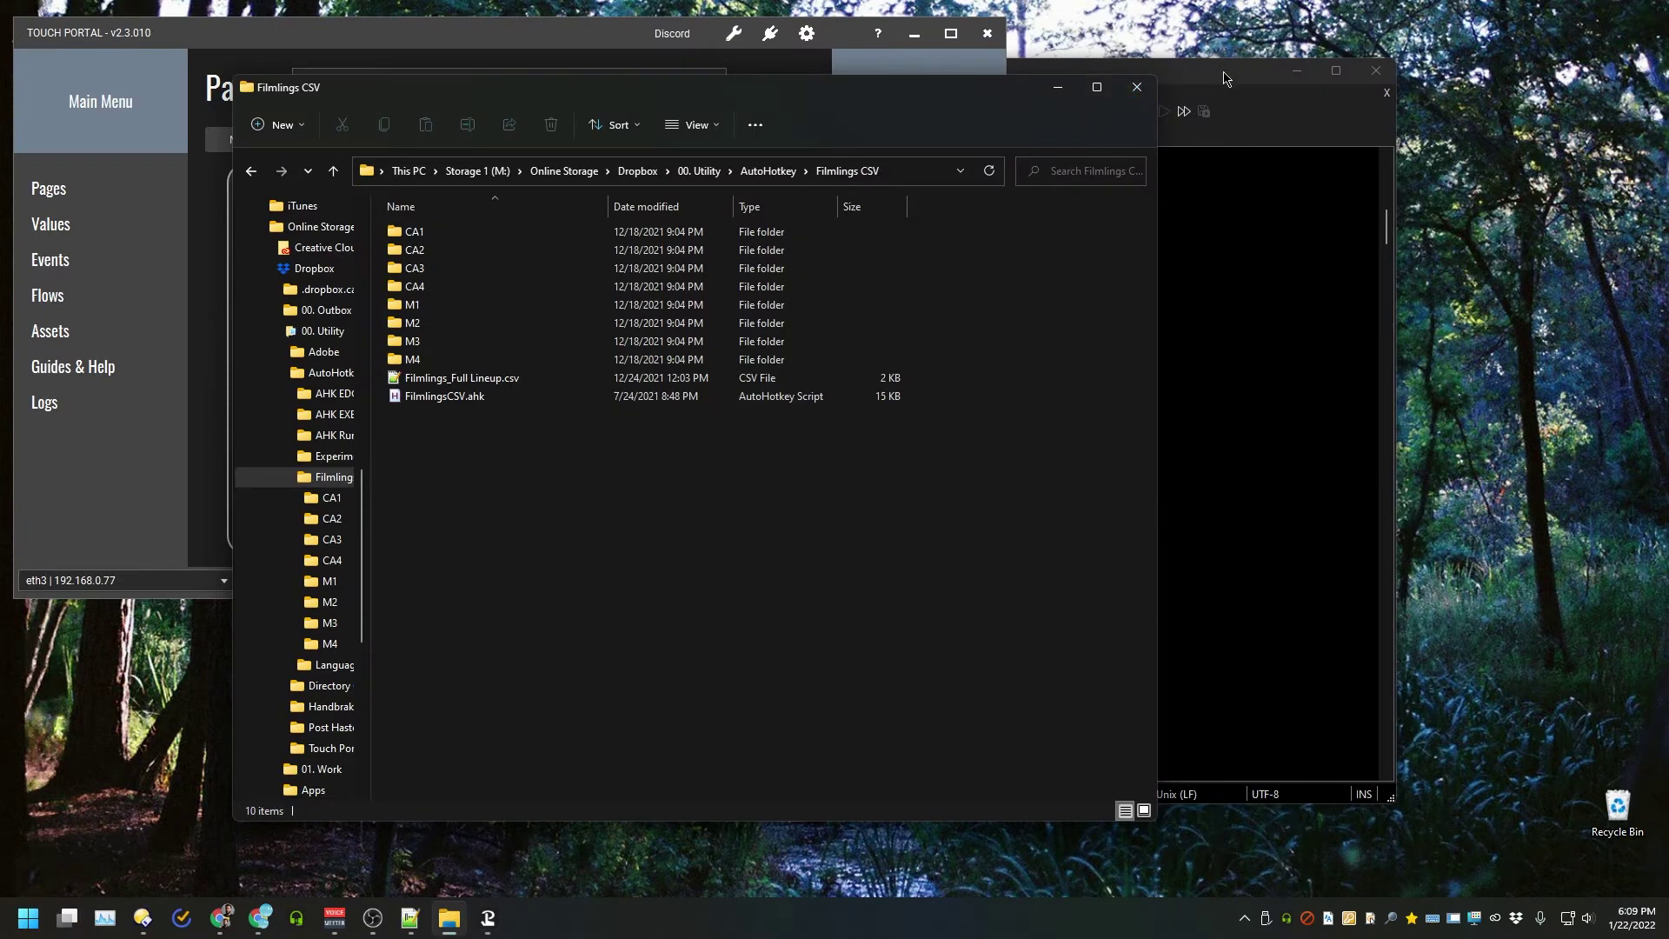
# - Close the Explorer and Notepad++ windows, preview Filmlings_Full Lineup.csv, and return to the Update method prompt
pyautogui.click(1137, 90)
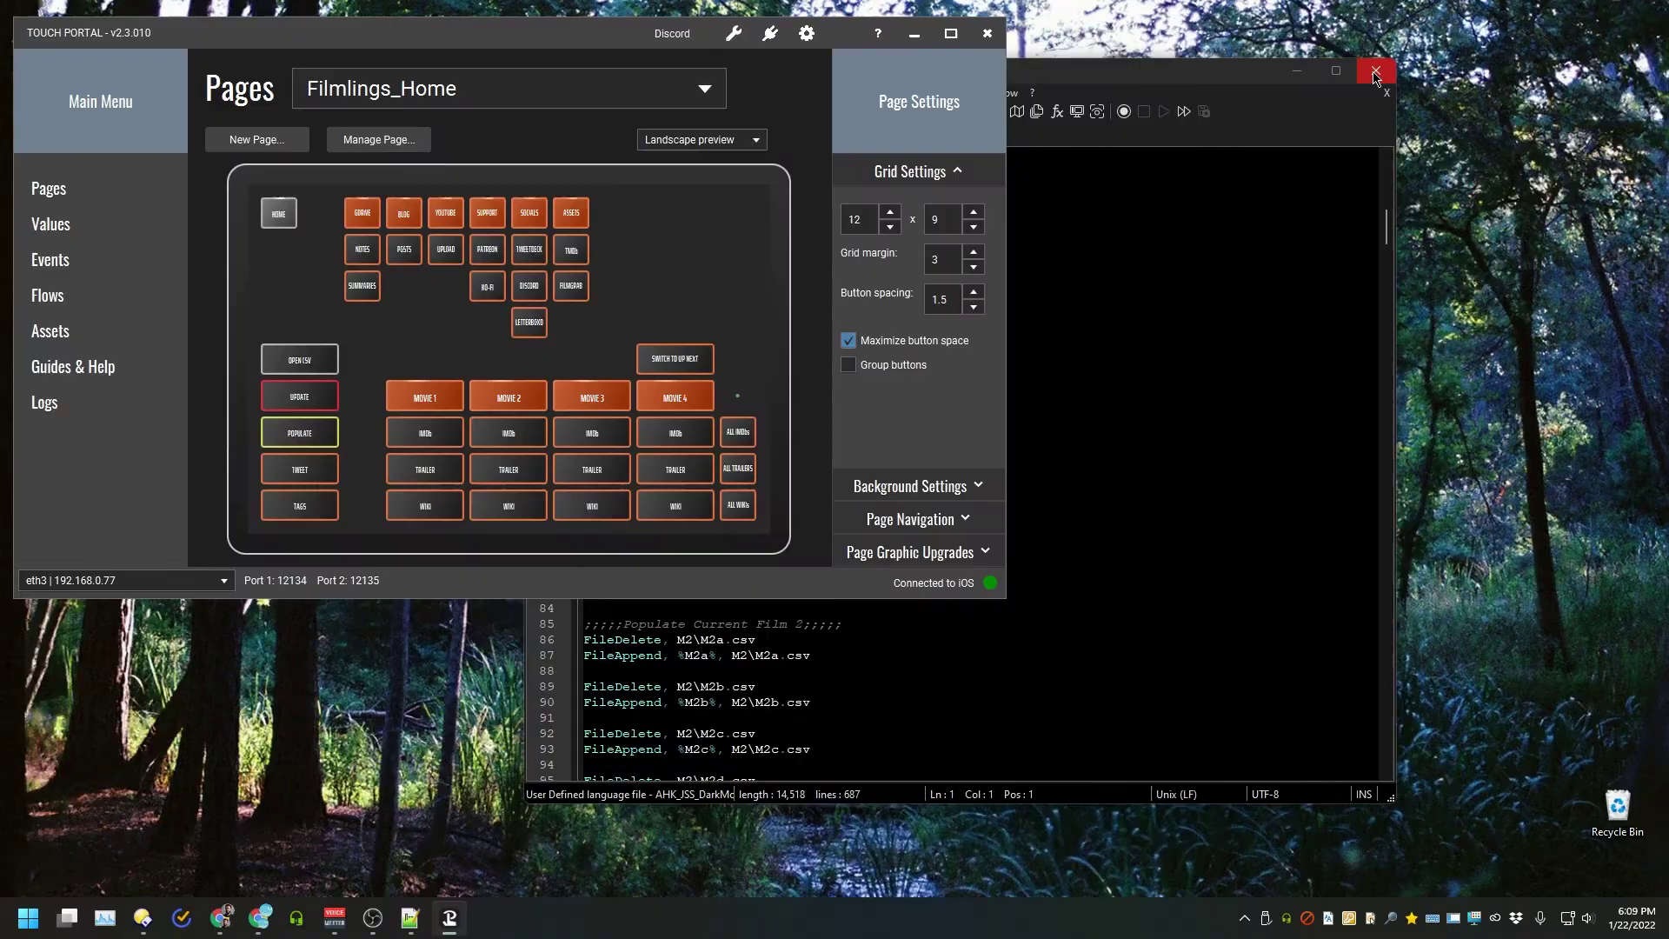
pyautogui.click(1375, 70)
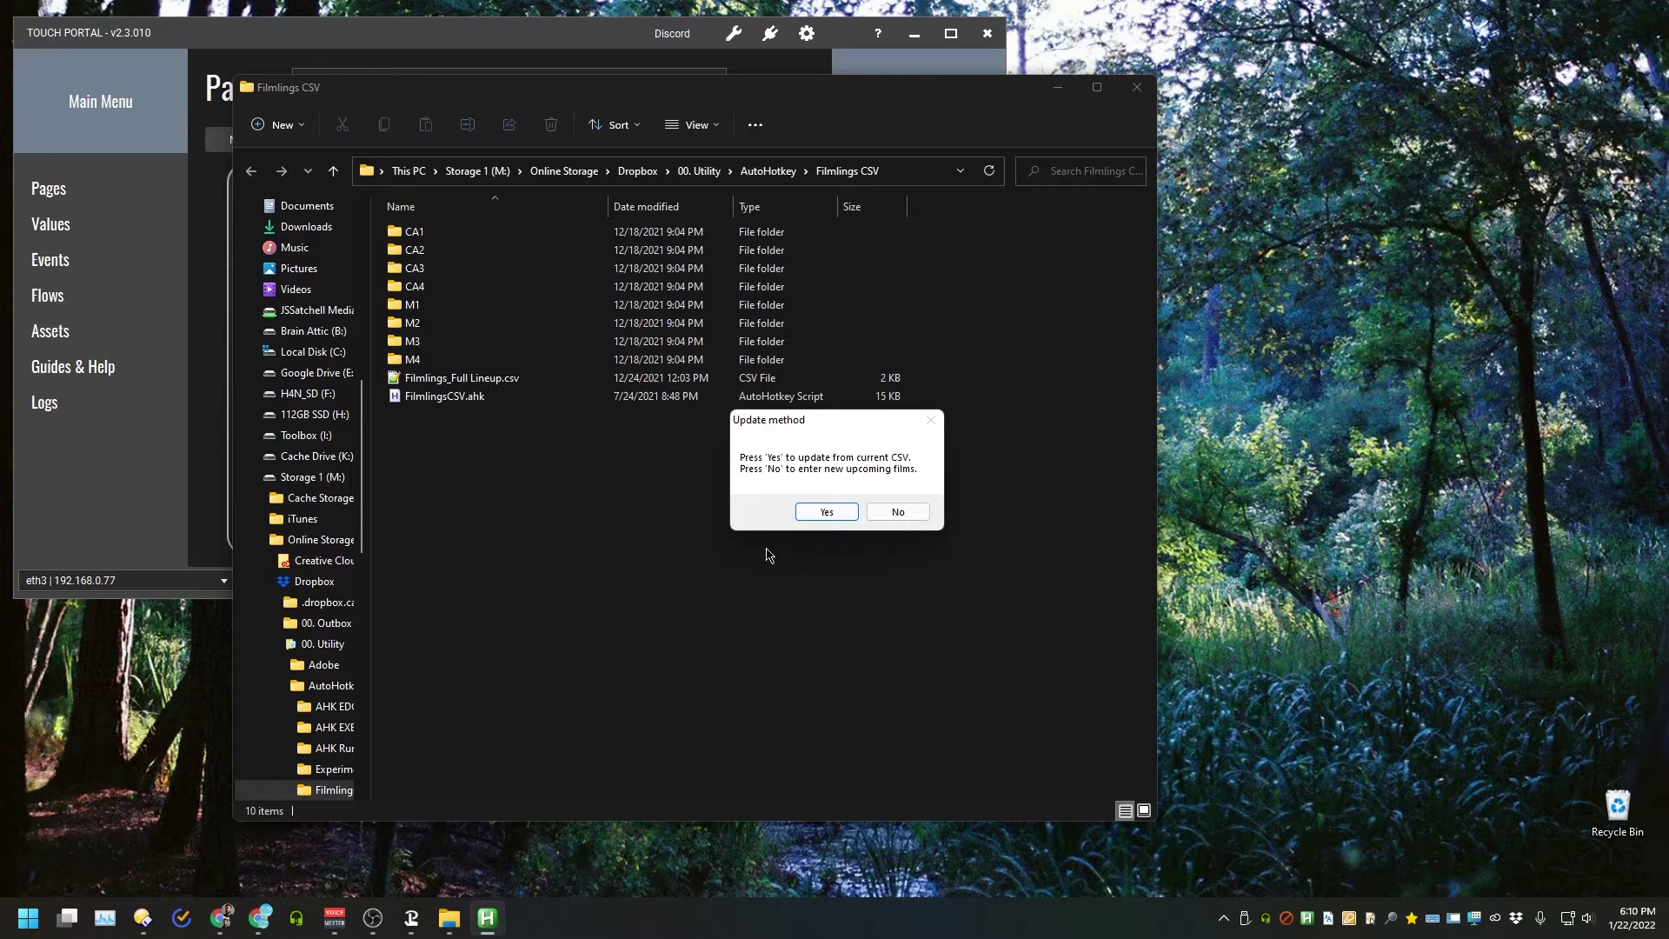
pyautogui.click(557, 384)
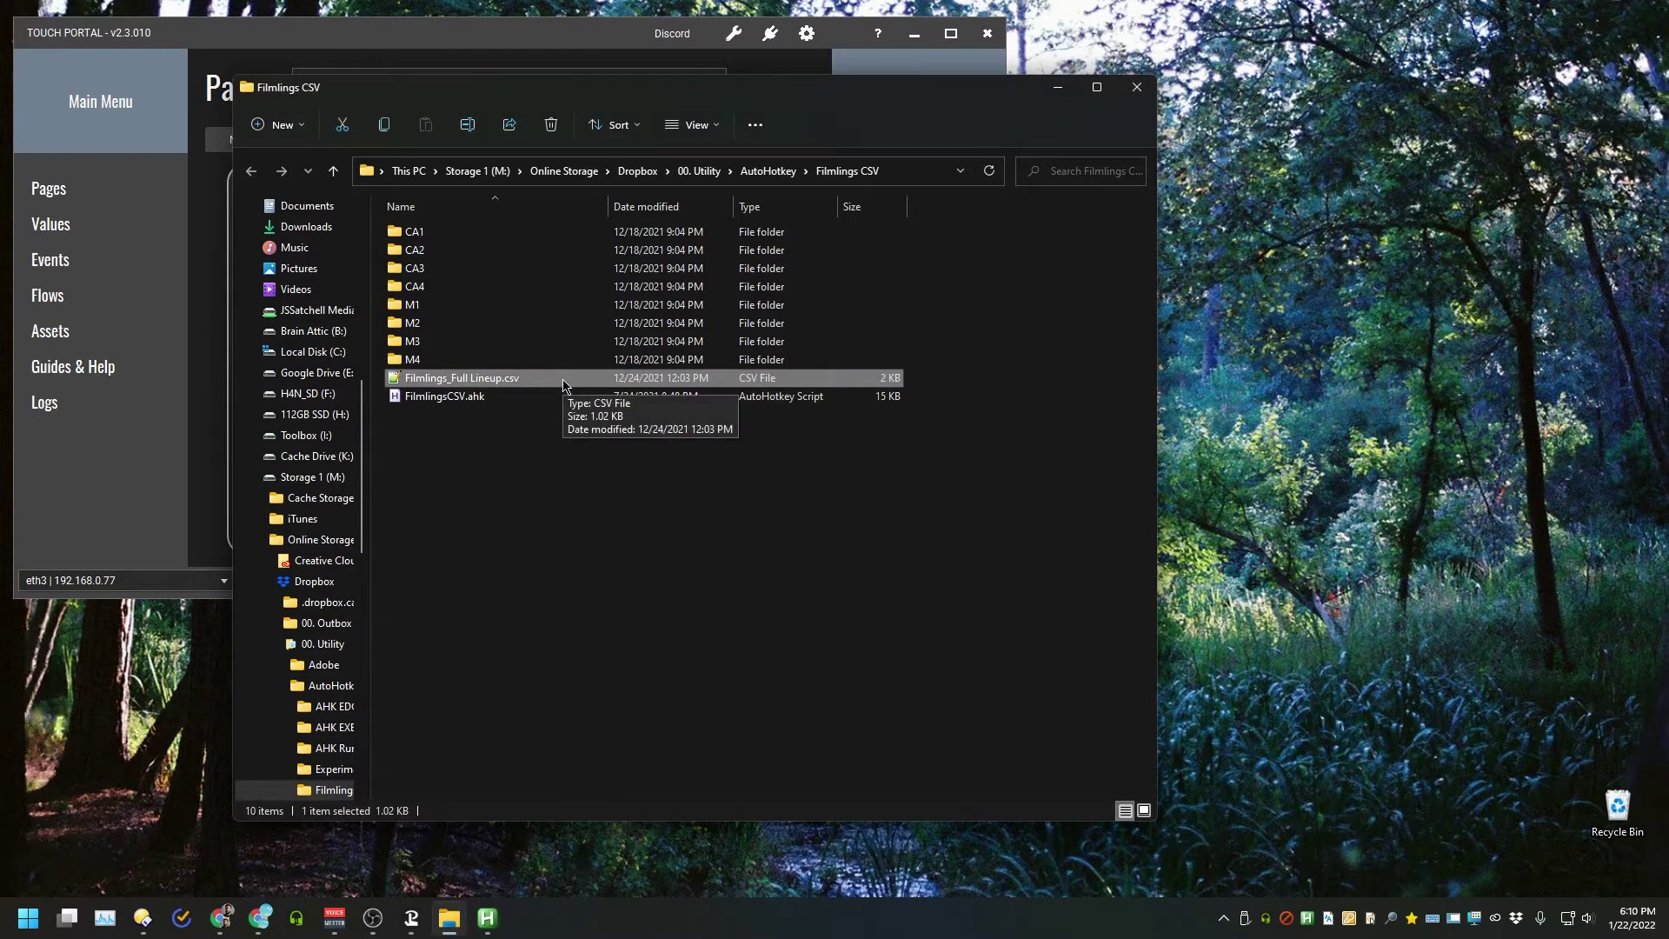
pyautogui.press('space')
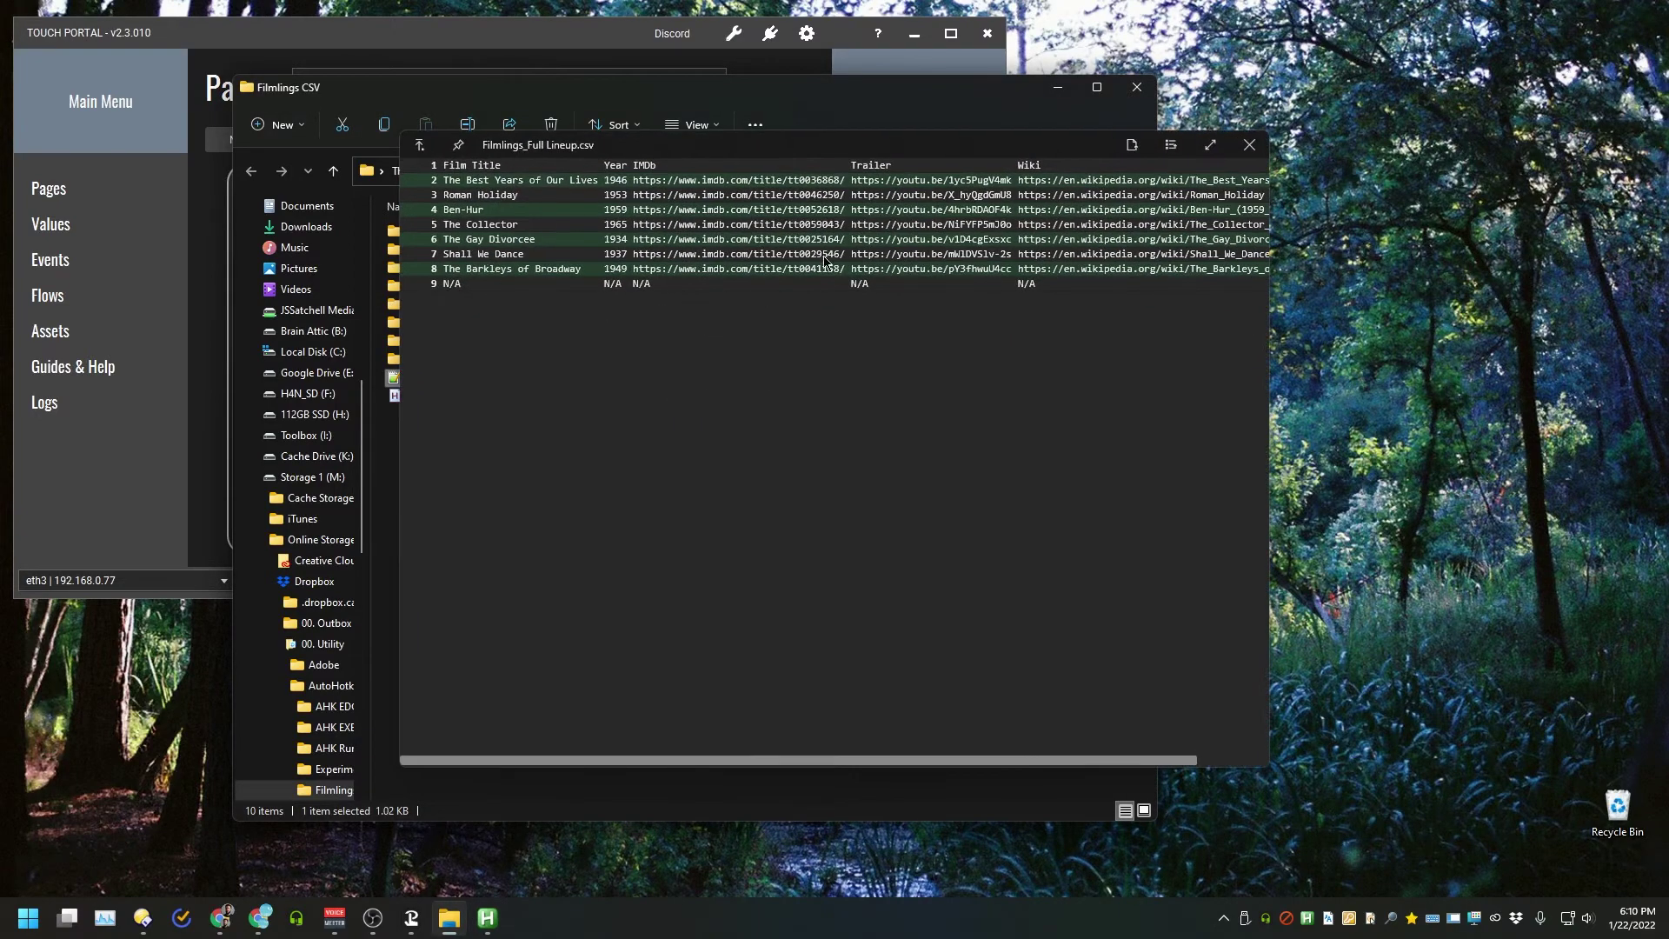
pyautogui.press('space')
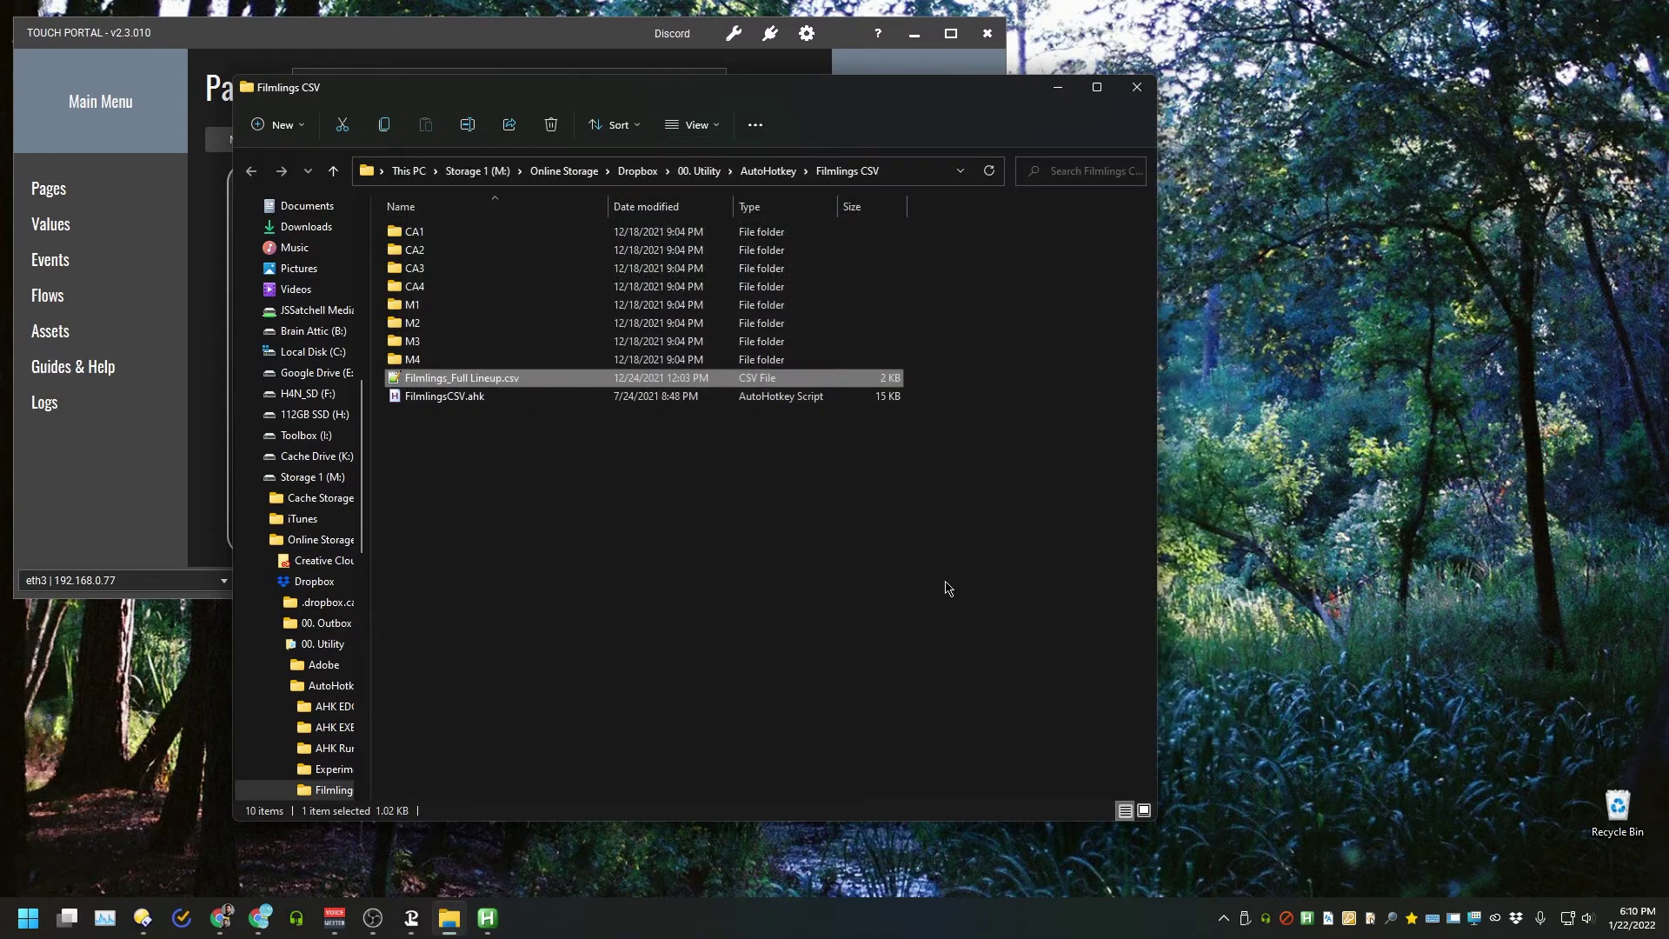
pyautogui.hotkey('alt', 'Tab')
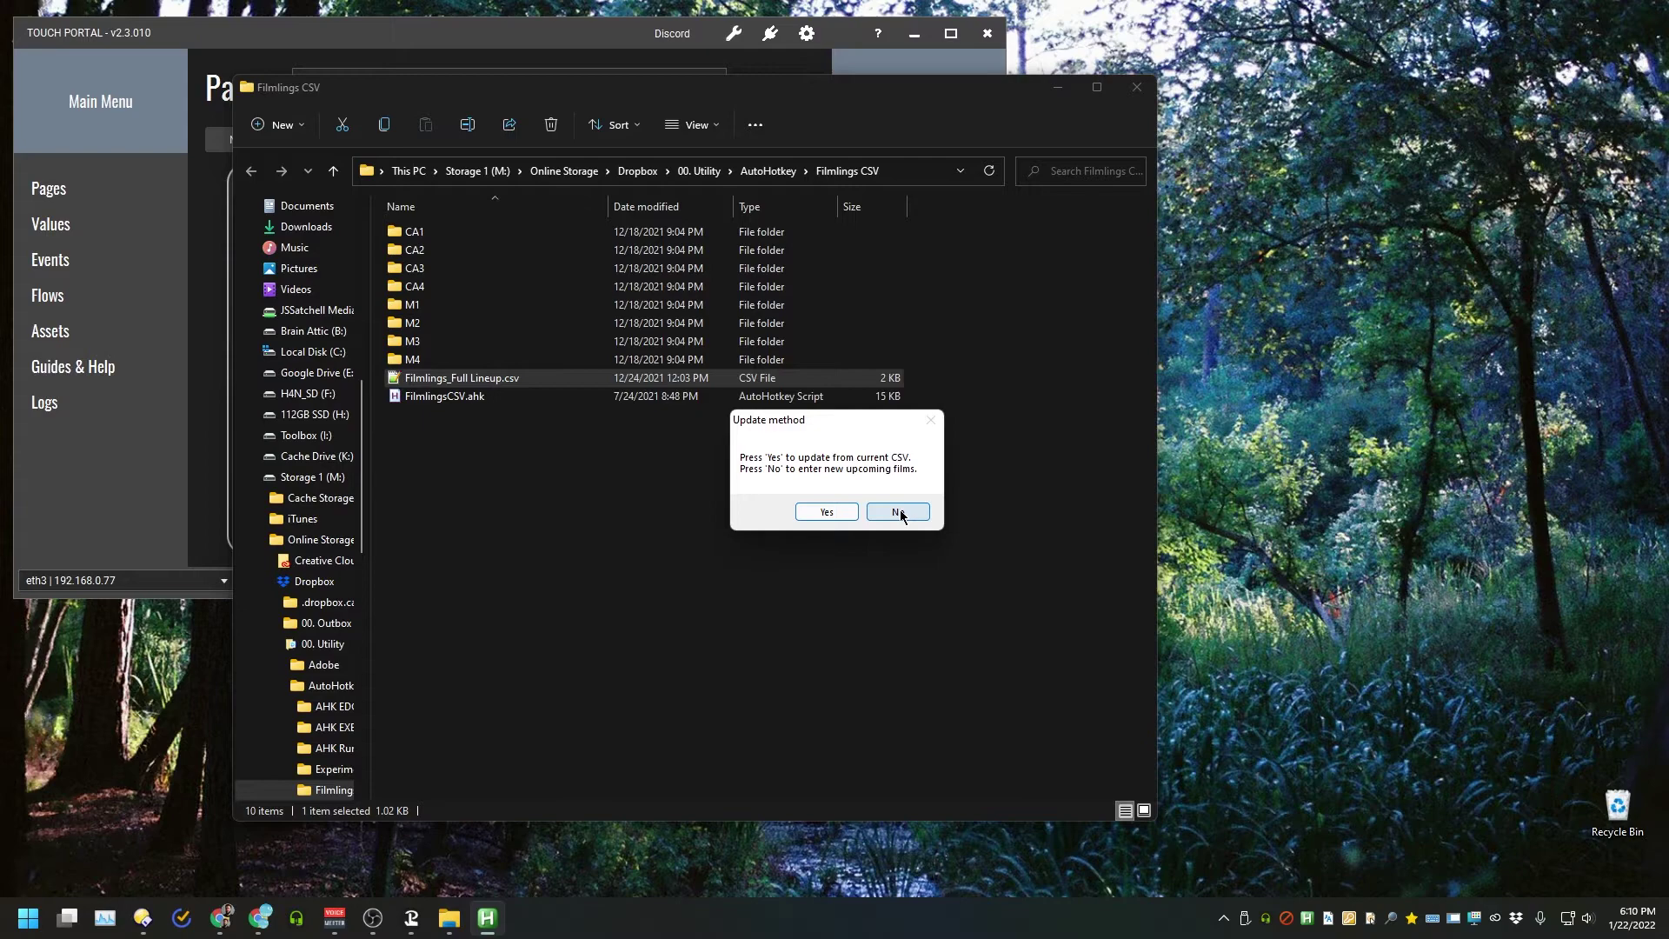
# - Choose to enter new films and give the first one title Scarface, year 1932 and its IMDb link
pyautogui.click(220, 917)
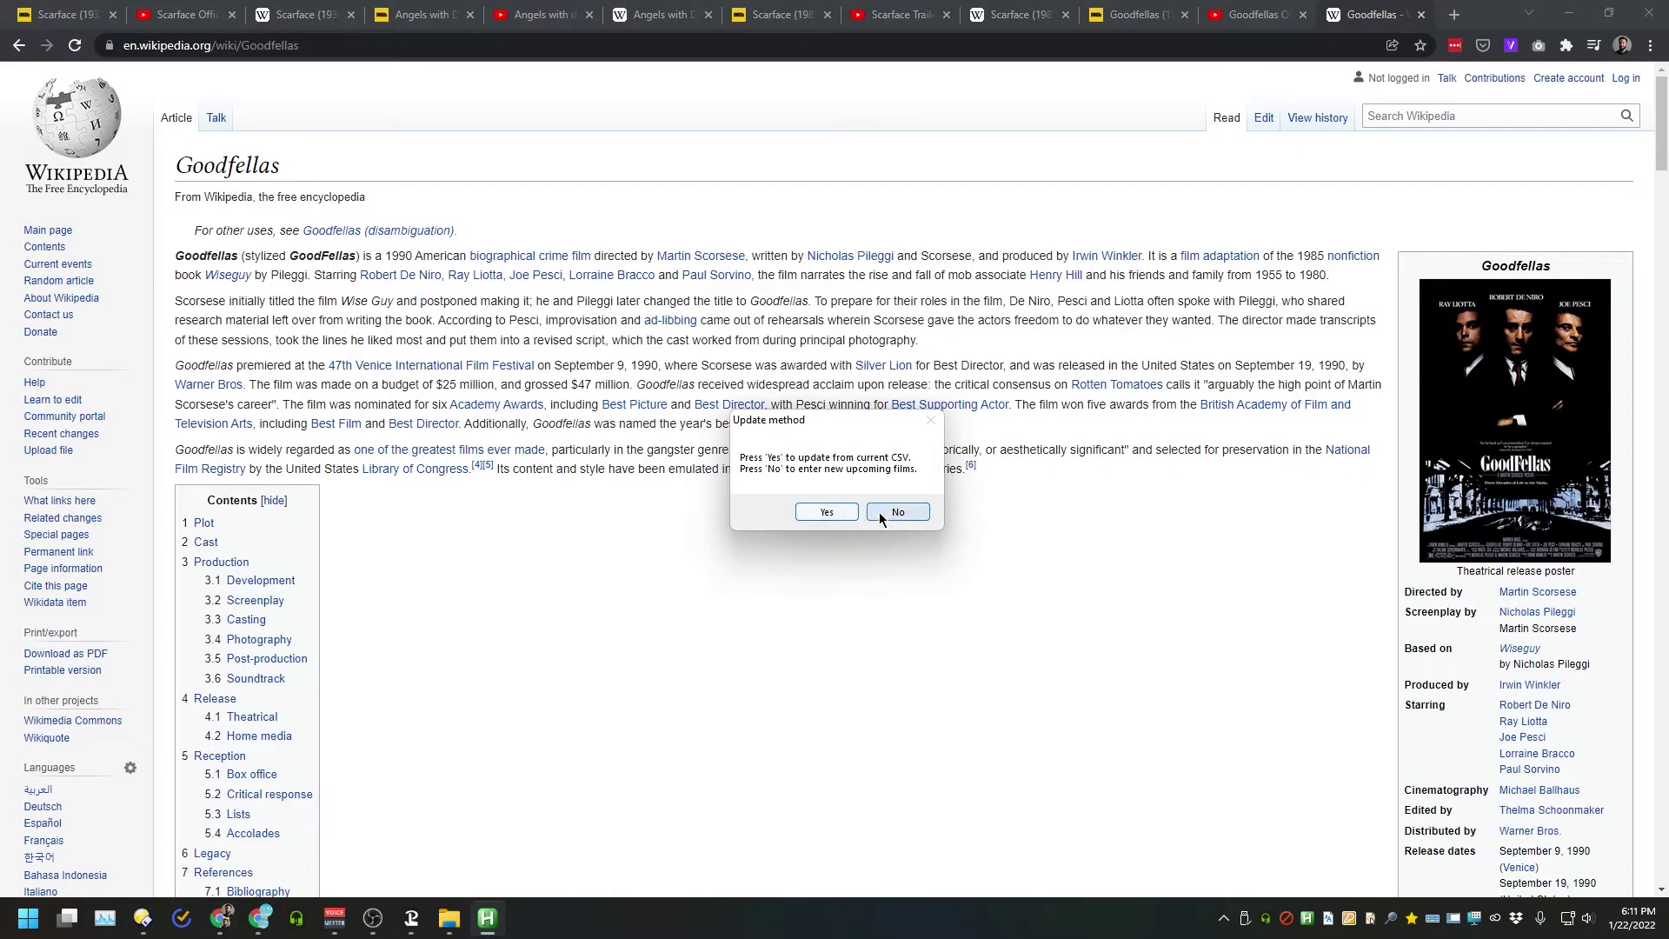
pyautogui.click(896, 512)
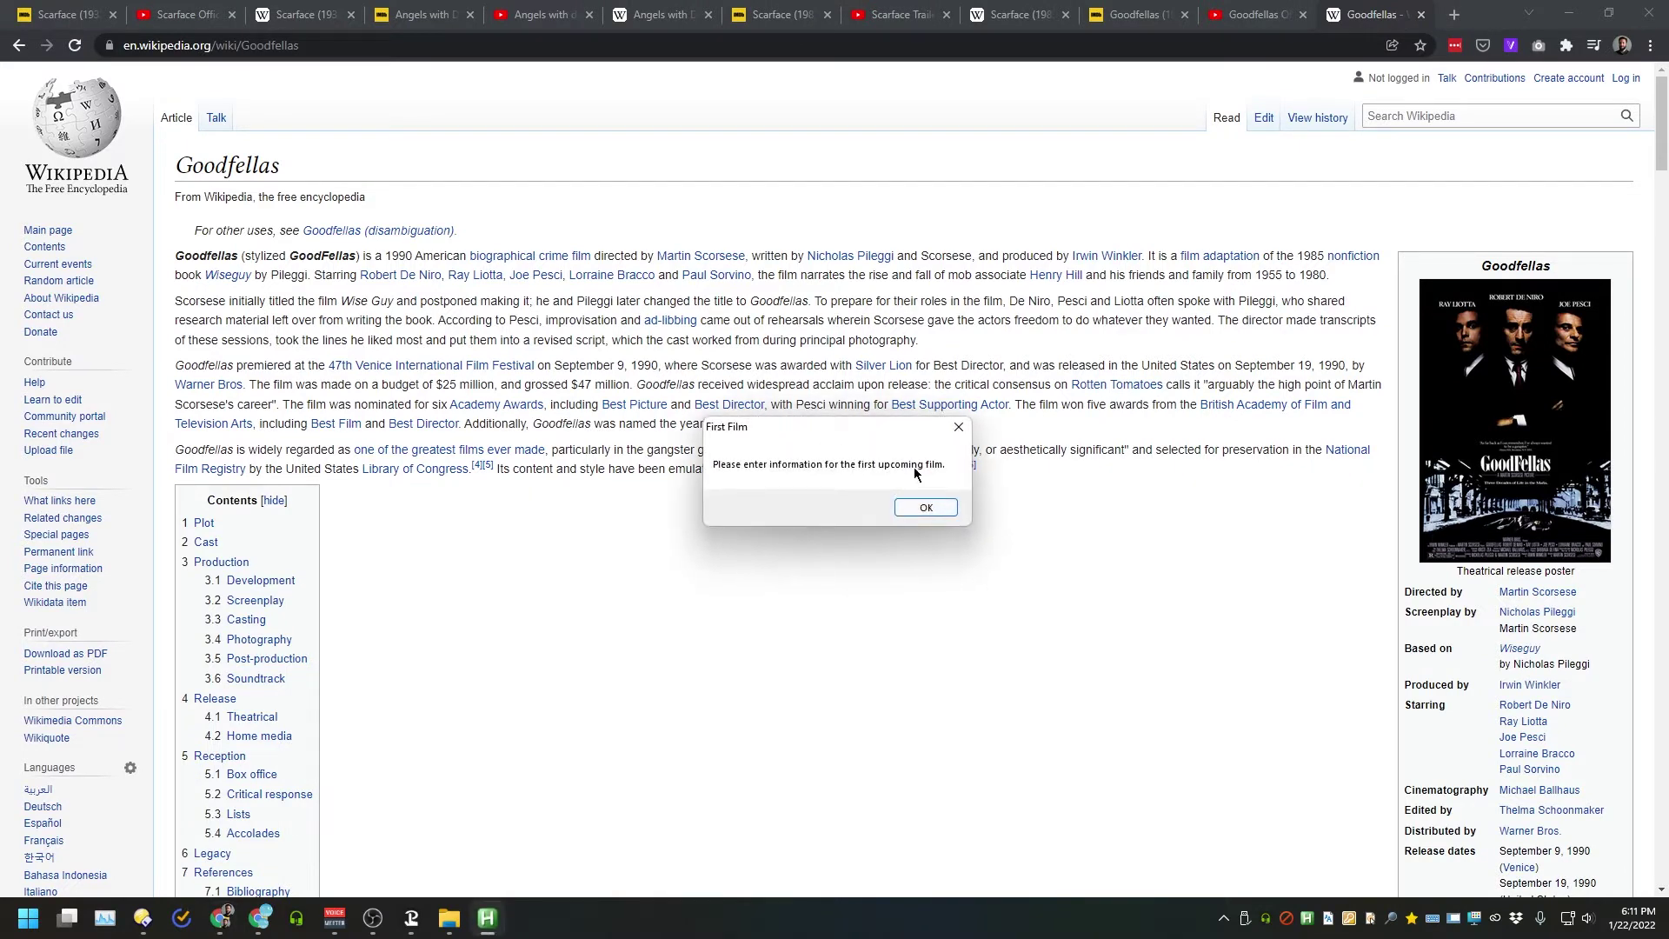
pyautogui.click(925, 508)
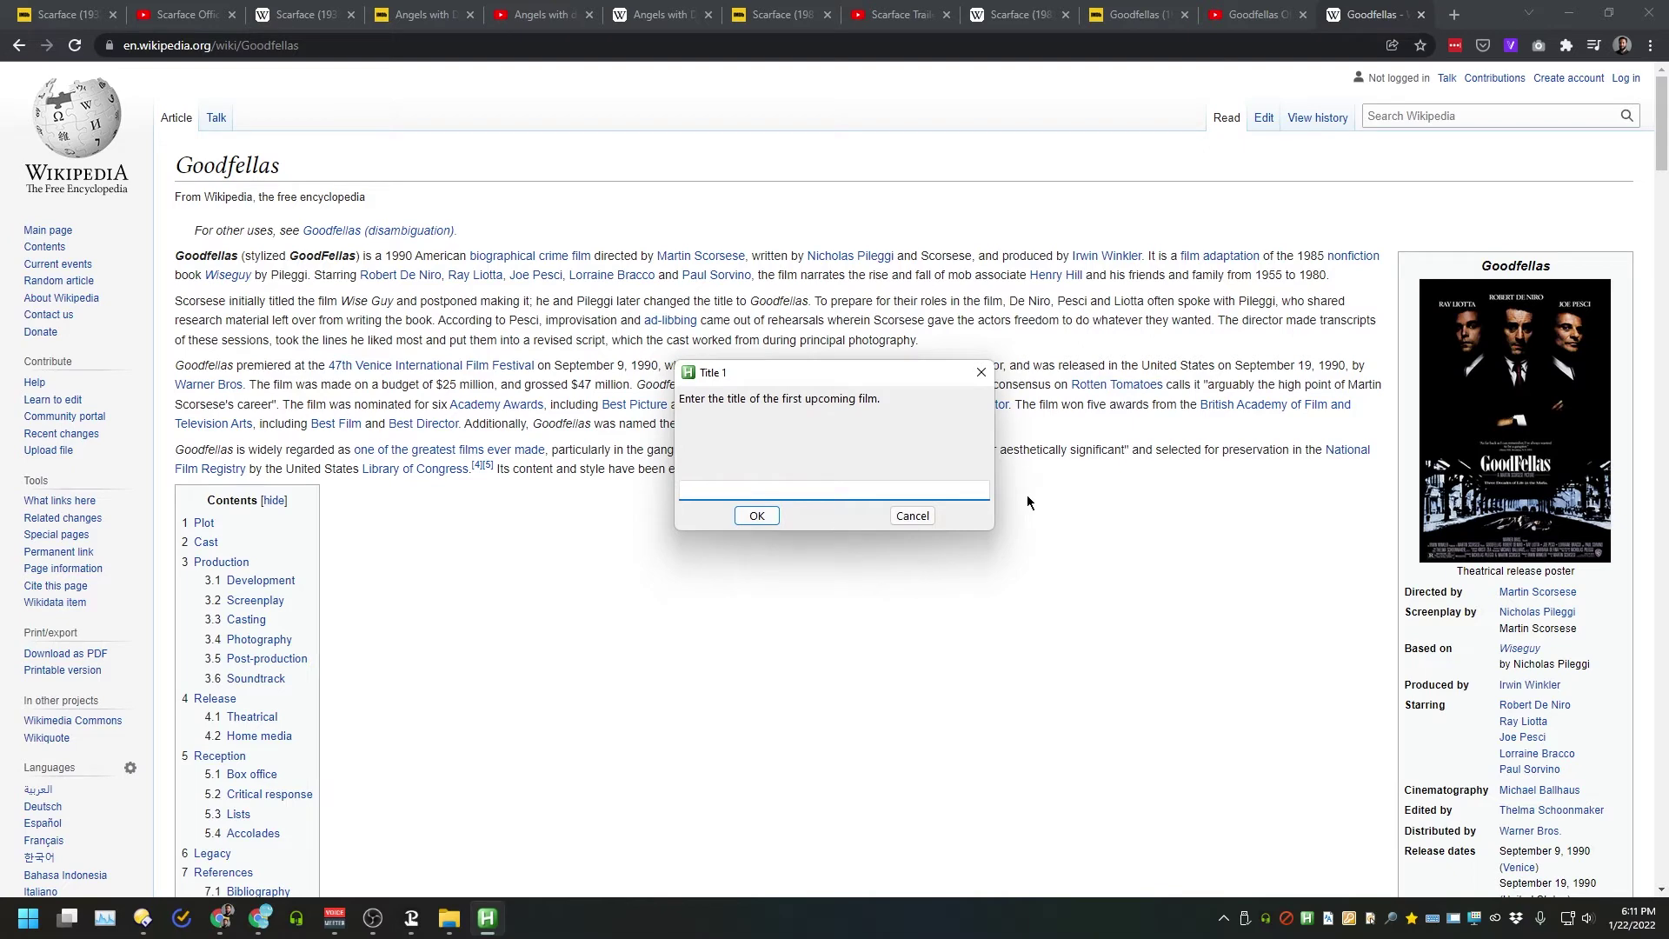
pyautogui.write('Scarface')
pyautogui.press('Return')
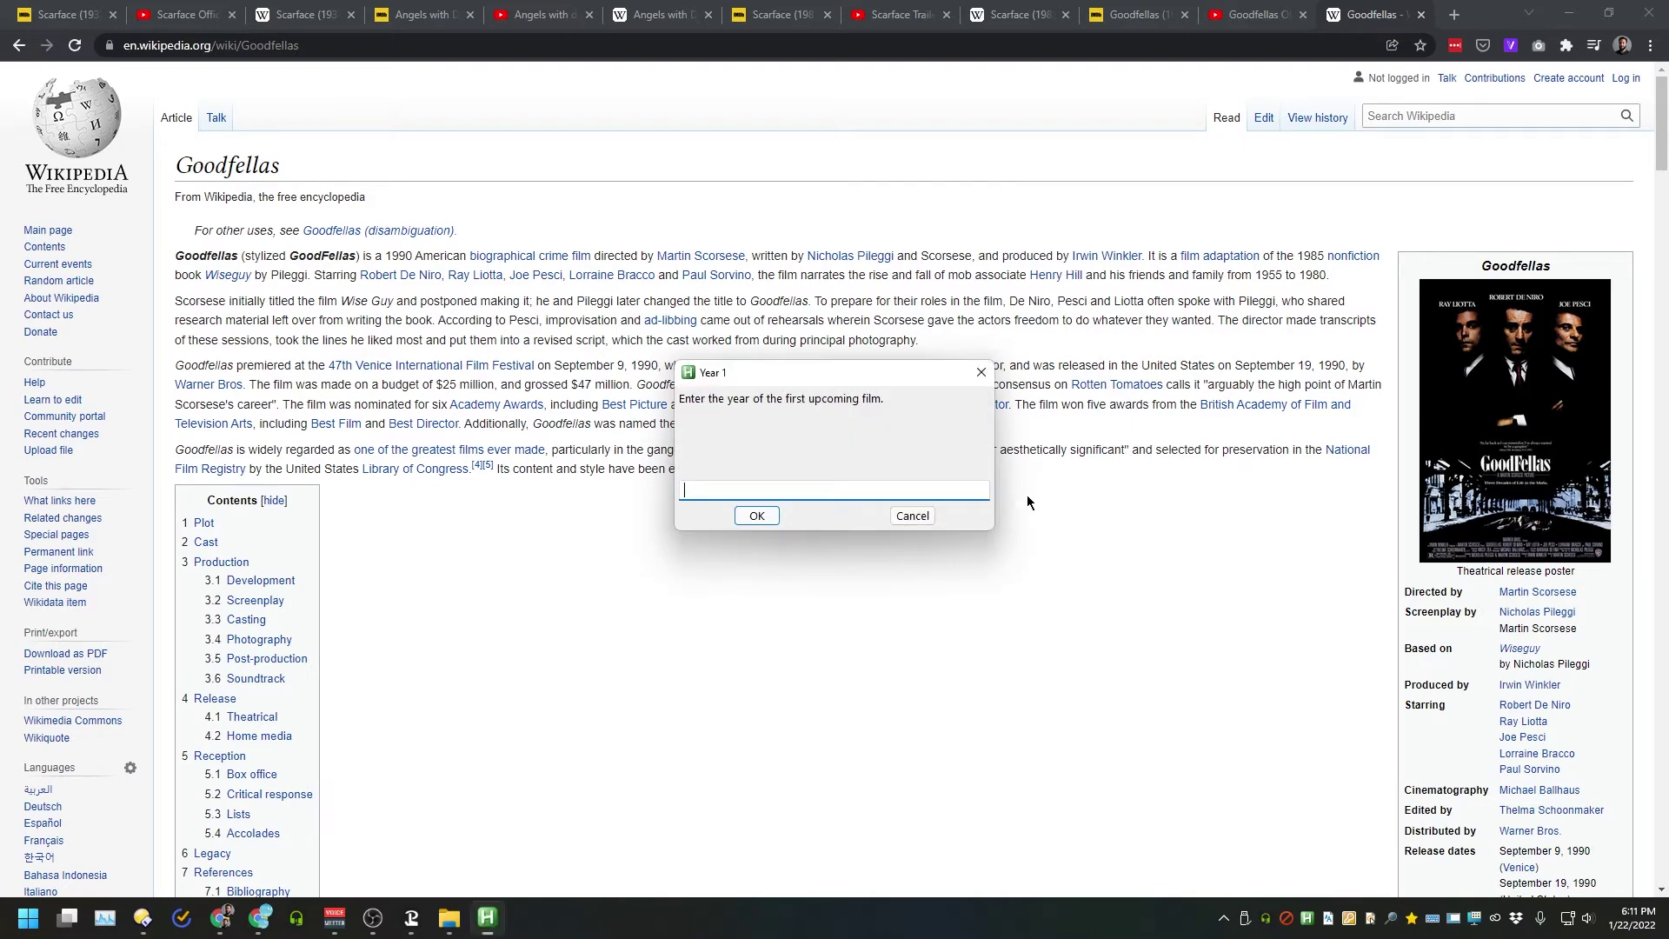
pyautogui.click(72, 12)
pyautogui.write('19')
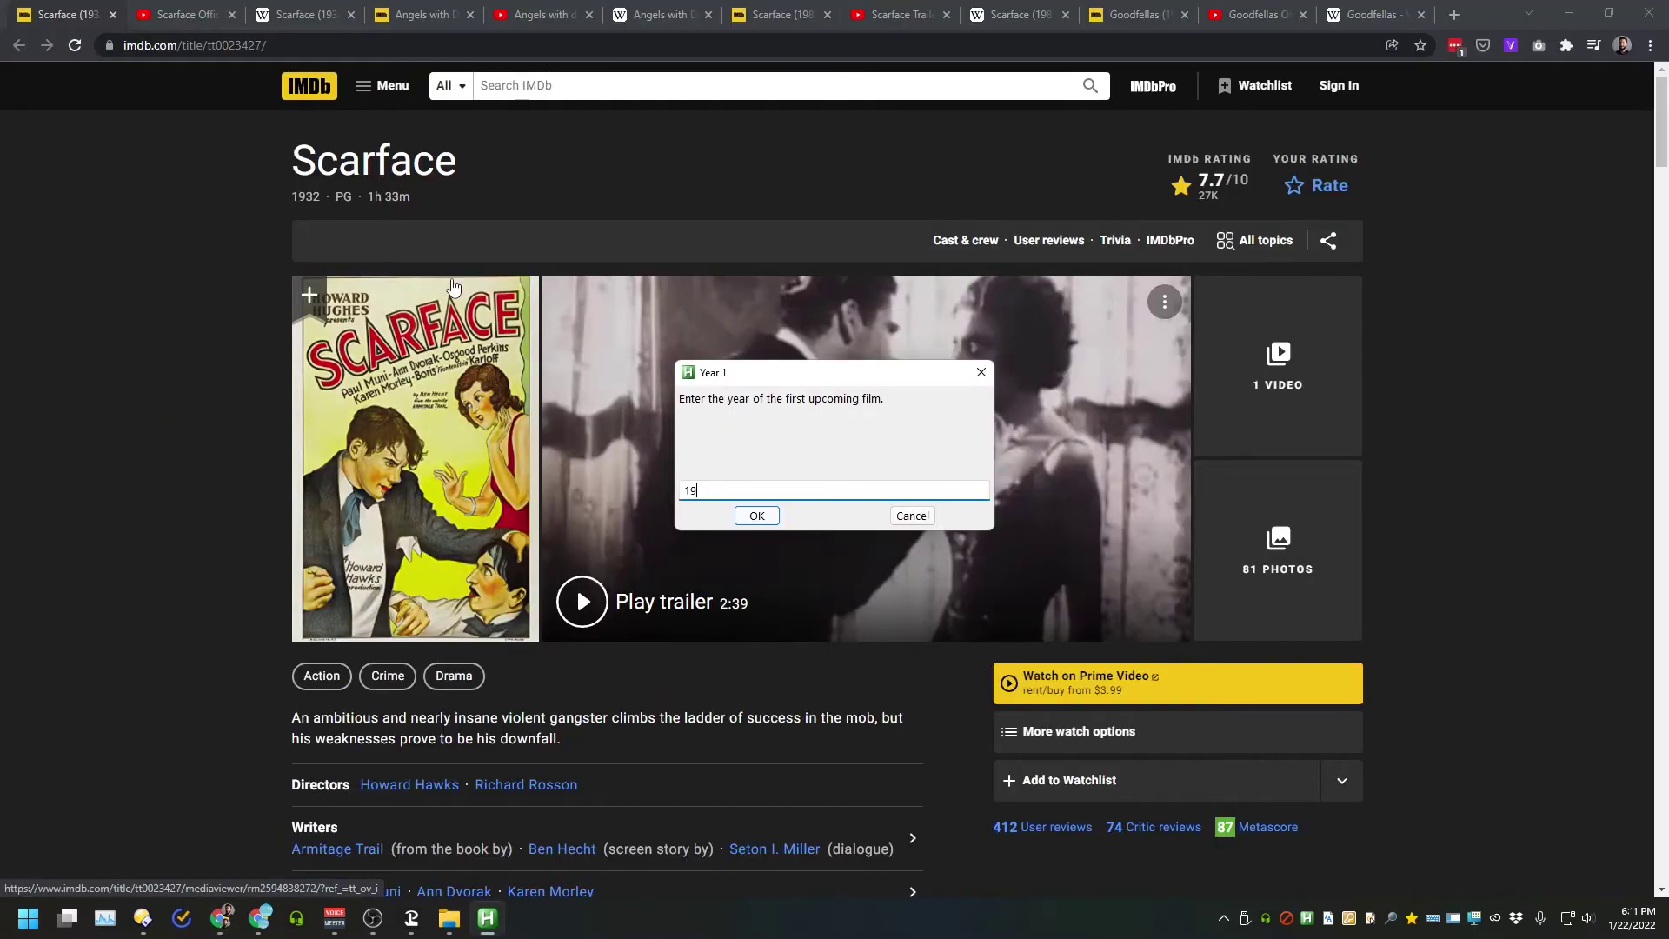
pyautogui.write('32')
pyautogui.press('Return')
pyautogui.press('Return')
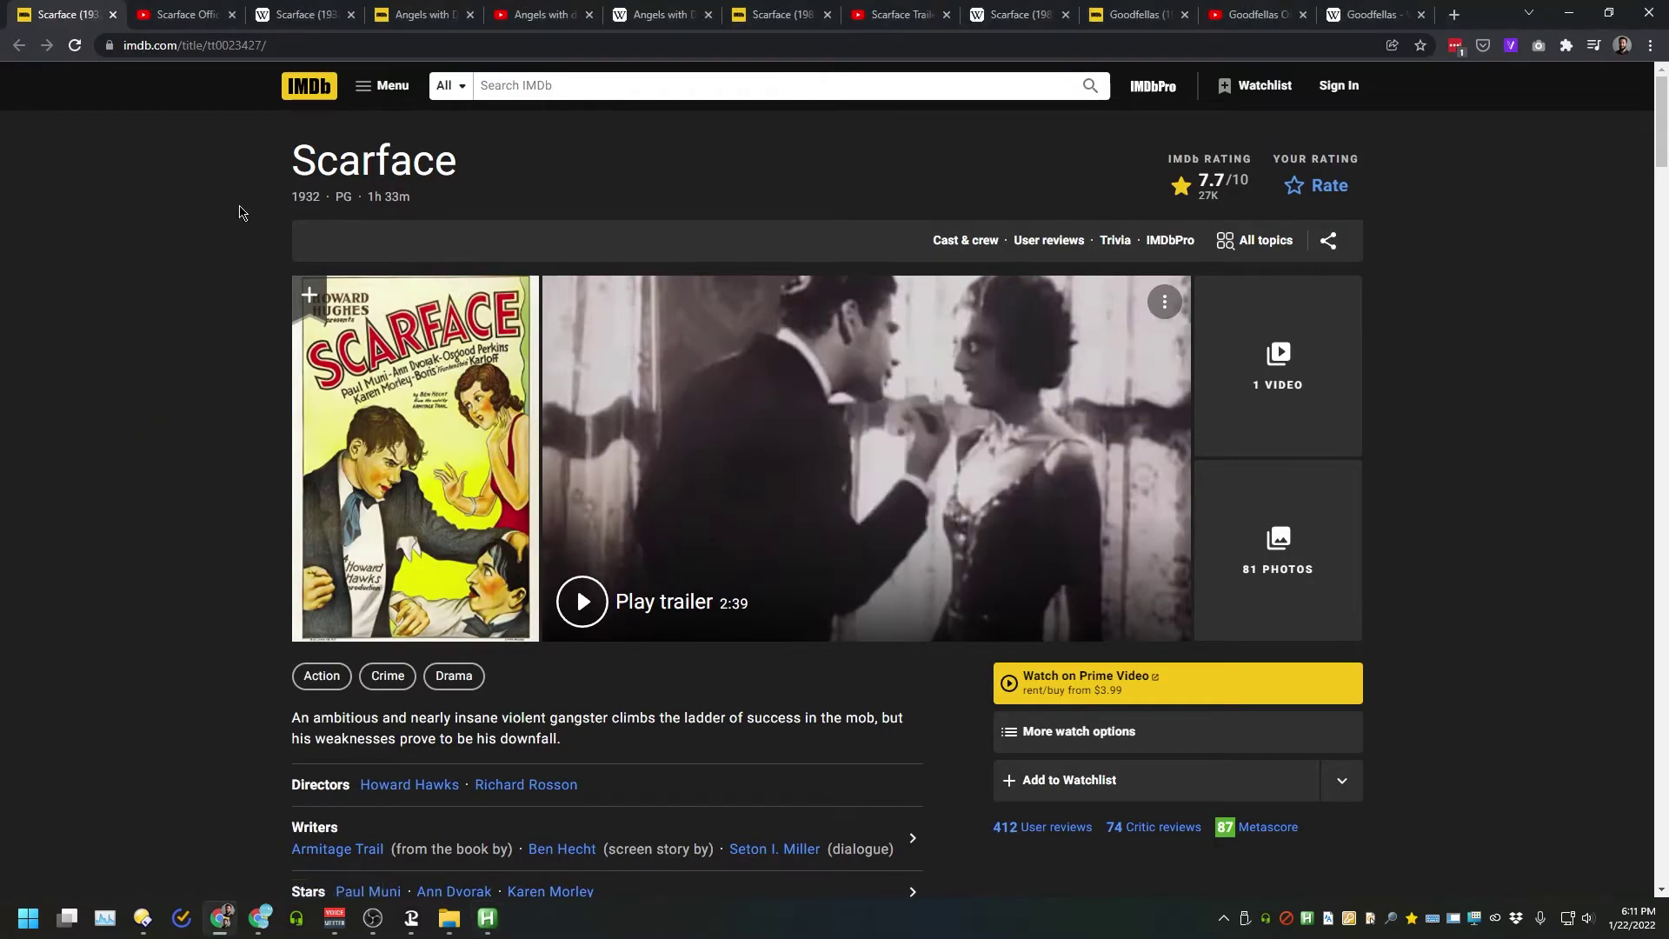
pyautogui.write('https://www.imdb.com/title/tt0023427/')
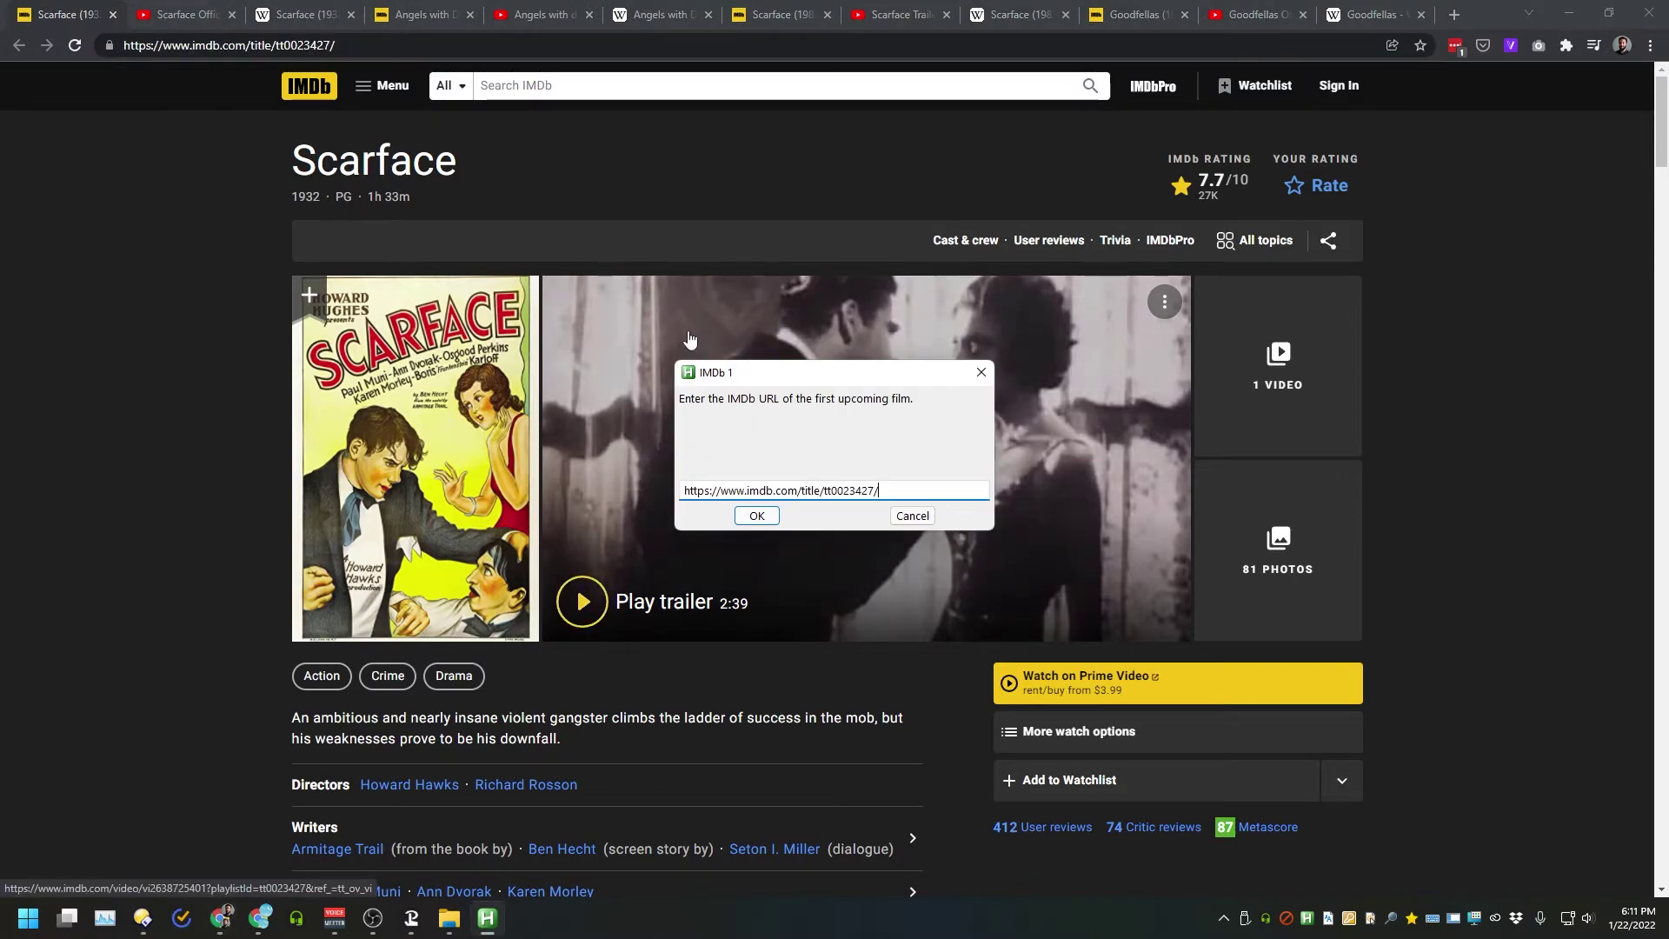
pyautogui.click(753, 518)
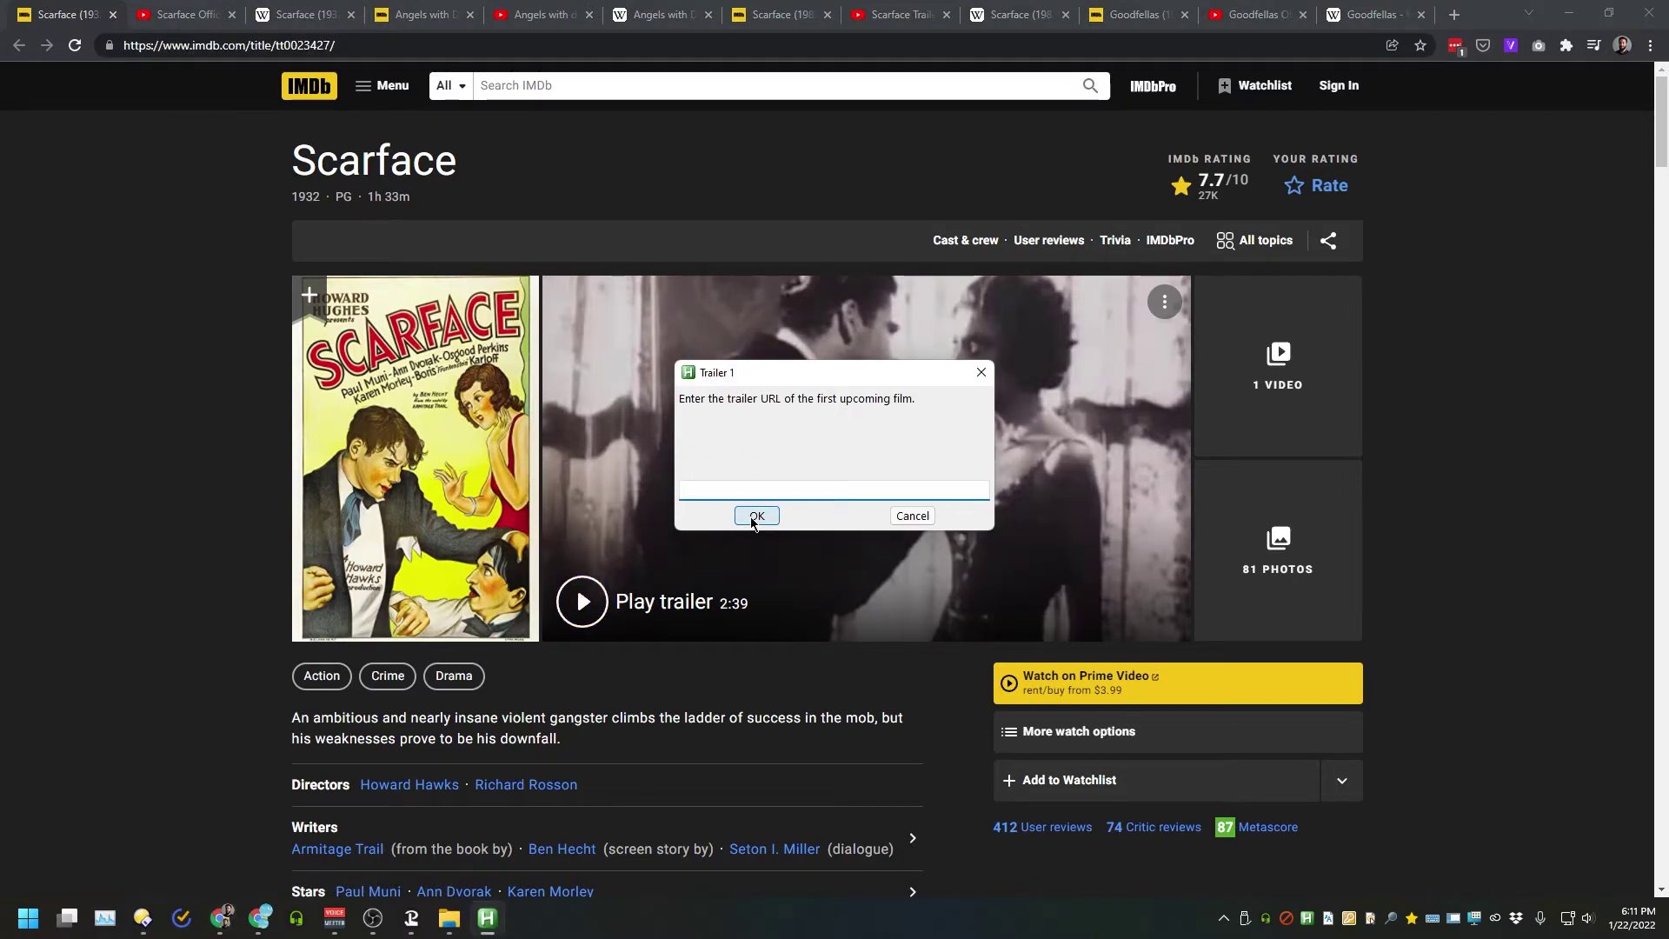
# - Supply the trailer share link and Wikipedia link for Scarface (1932)
pyautogui.click(178, 14)
pyautogui.click(1046, 838)
pyautogui.click(997, 522)
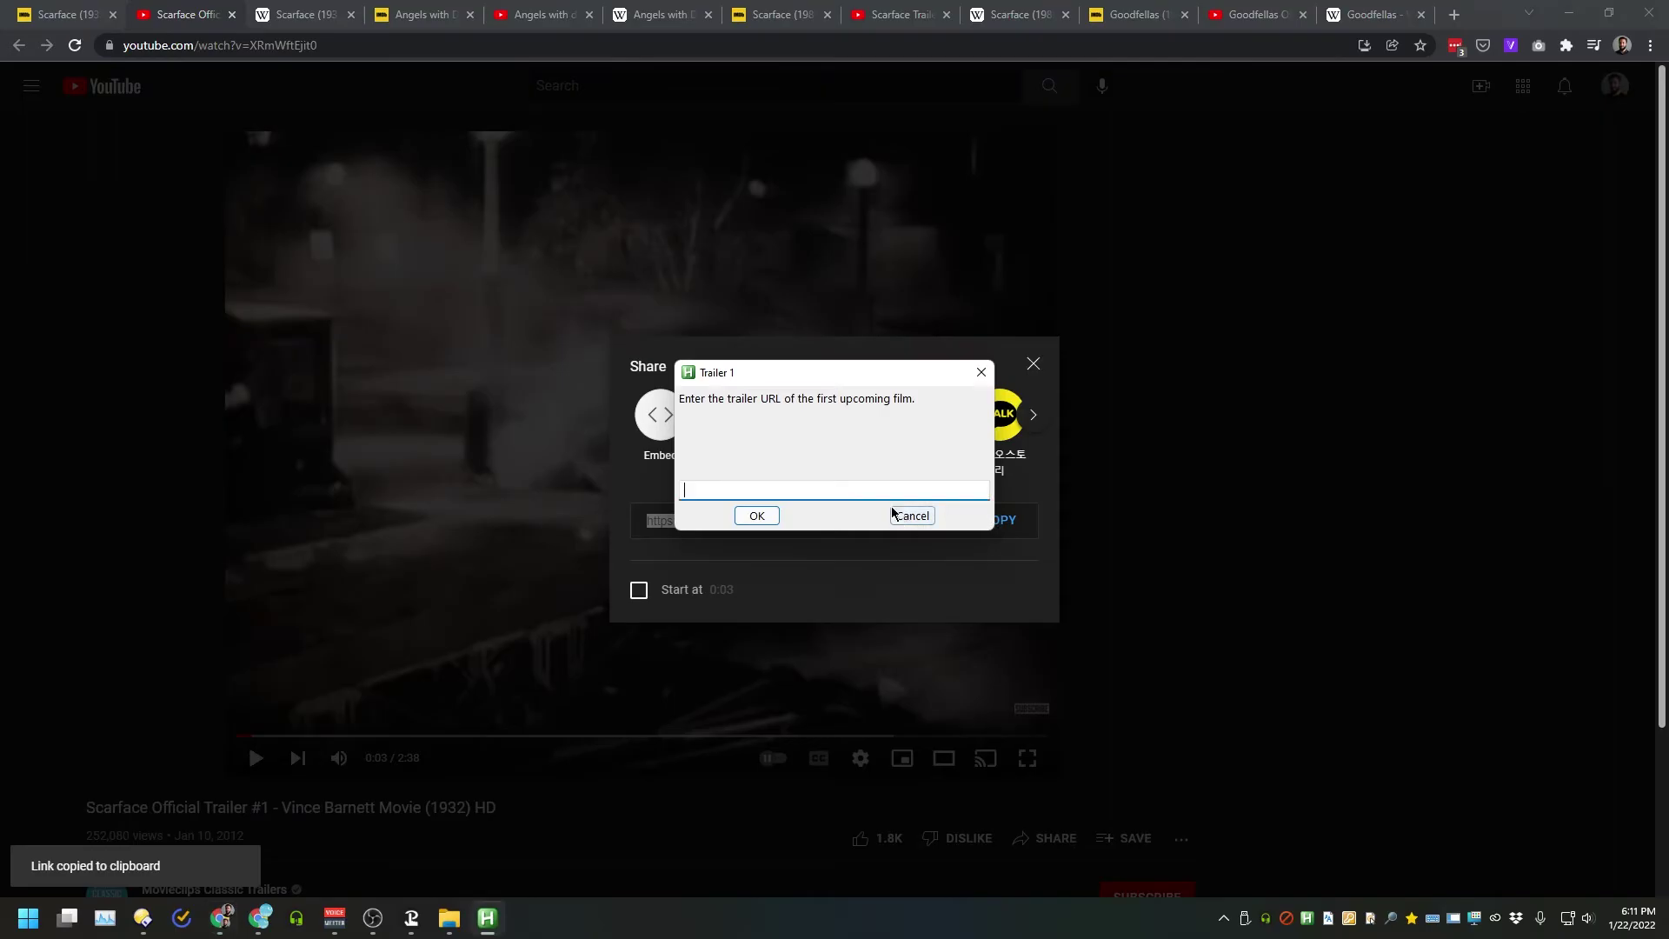
pyautogui.hotkey('ctrl', 'v')
pyautogui.click(743, 514)
pyautogui.click(300, 14)
pyautogui.click(291, 45)
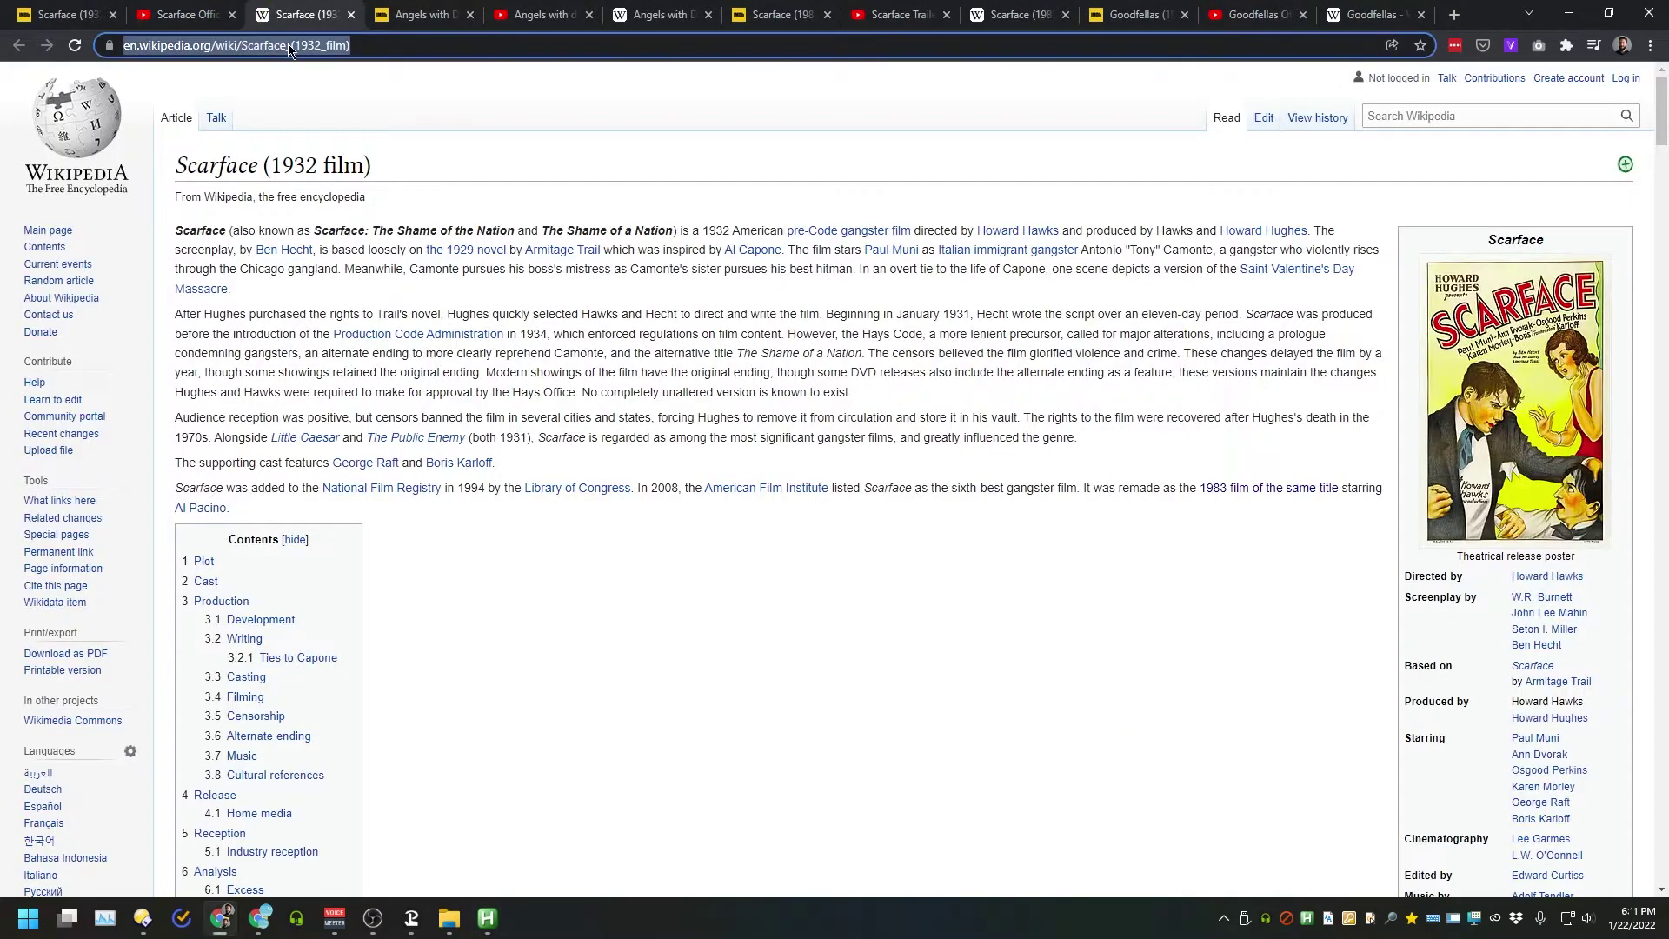
pyautogui.hotkey('ctrl', 'c')
pyautogui.hotkey('ctrl', 'v')
pyautogui.click(770, 515)
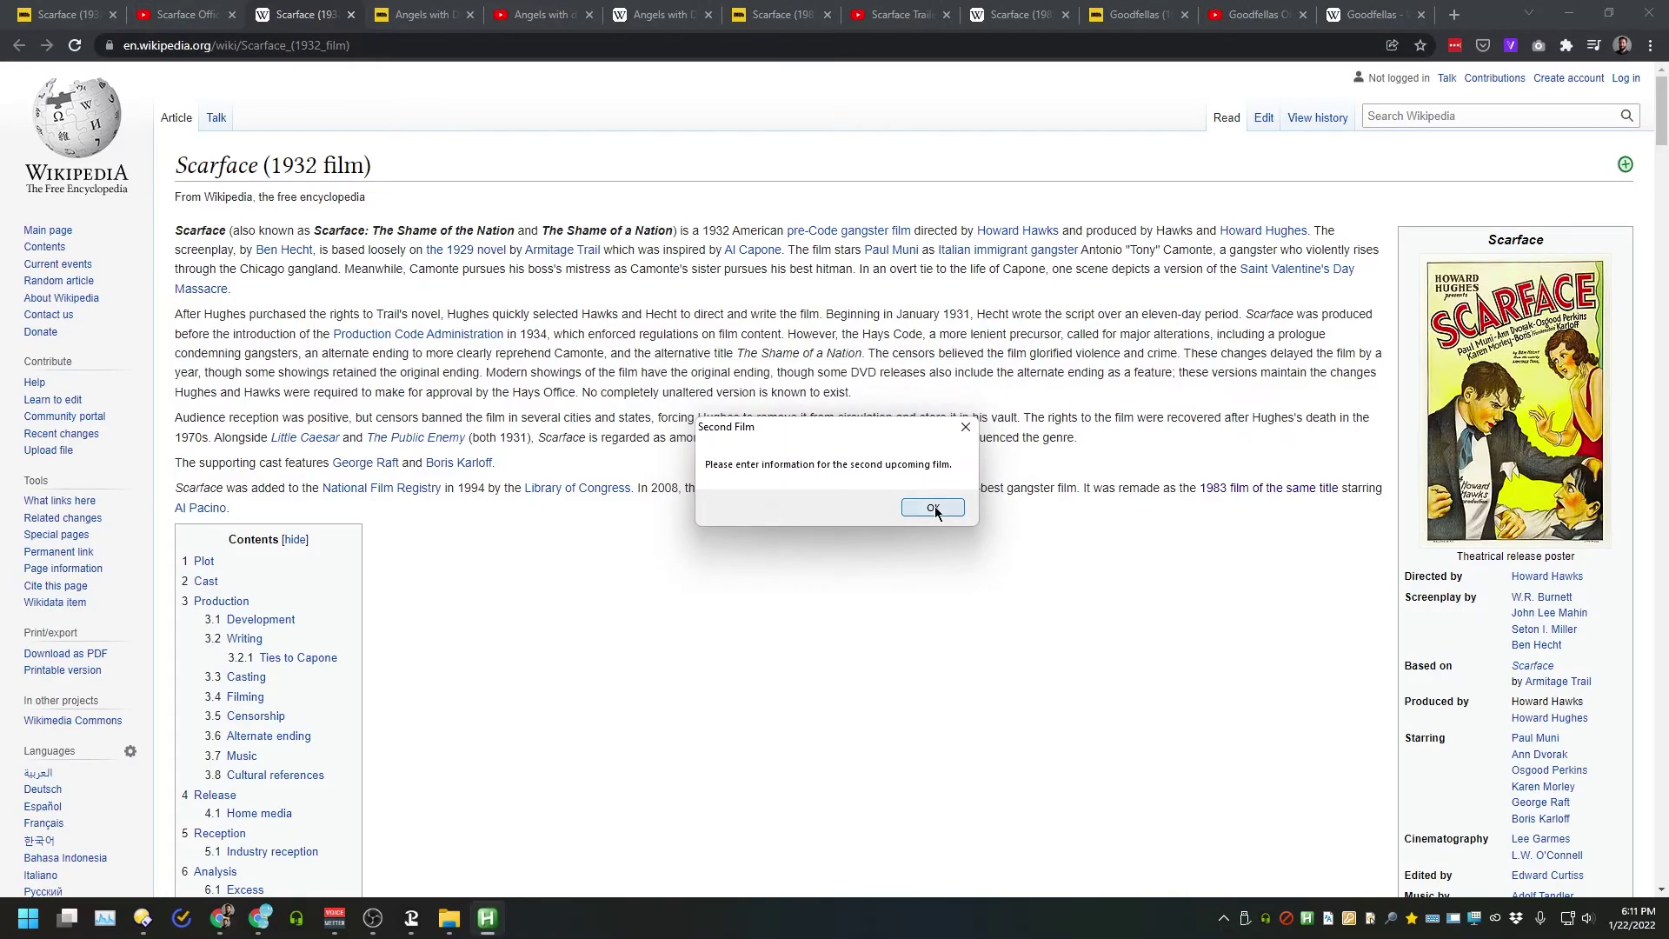
# - Enter the second film, Angels with Dirty Faces (1938), with its IMDb, trailer and Wikipedia links
pyautogui.click(933, 508)
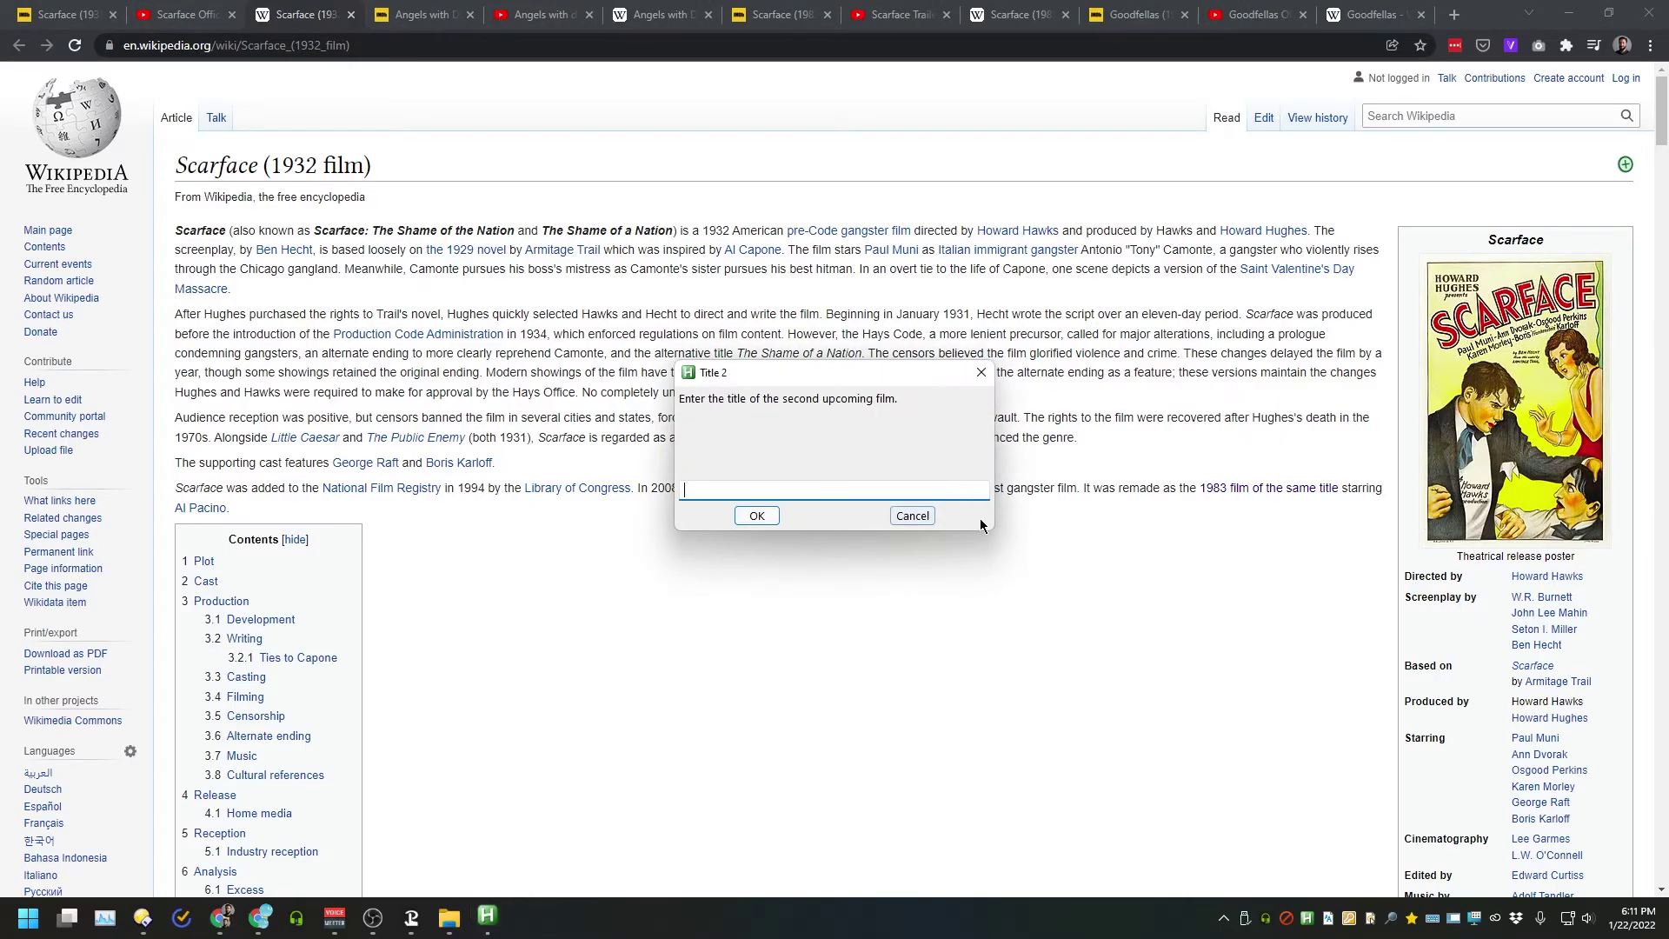
pyautogui.click(422, 14)
pyautogui.write('Angels with Dirty Faces')
pyautogui.press('Return')
pyautogui.hotkey('ctrl', 'v')
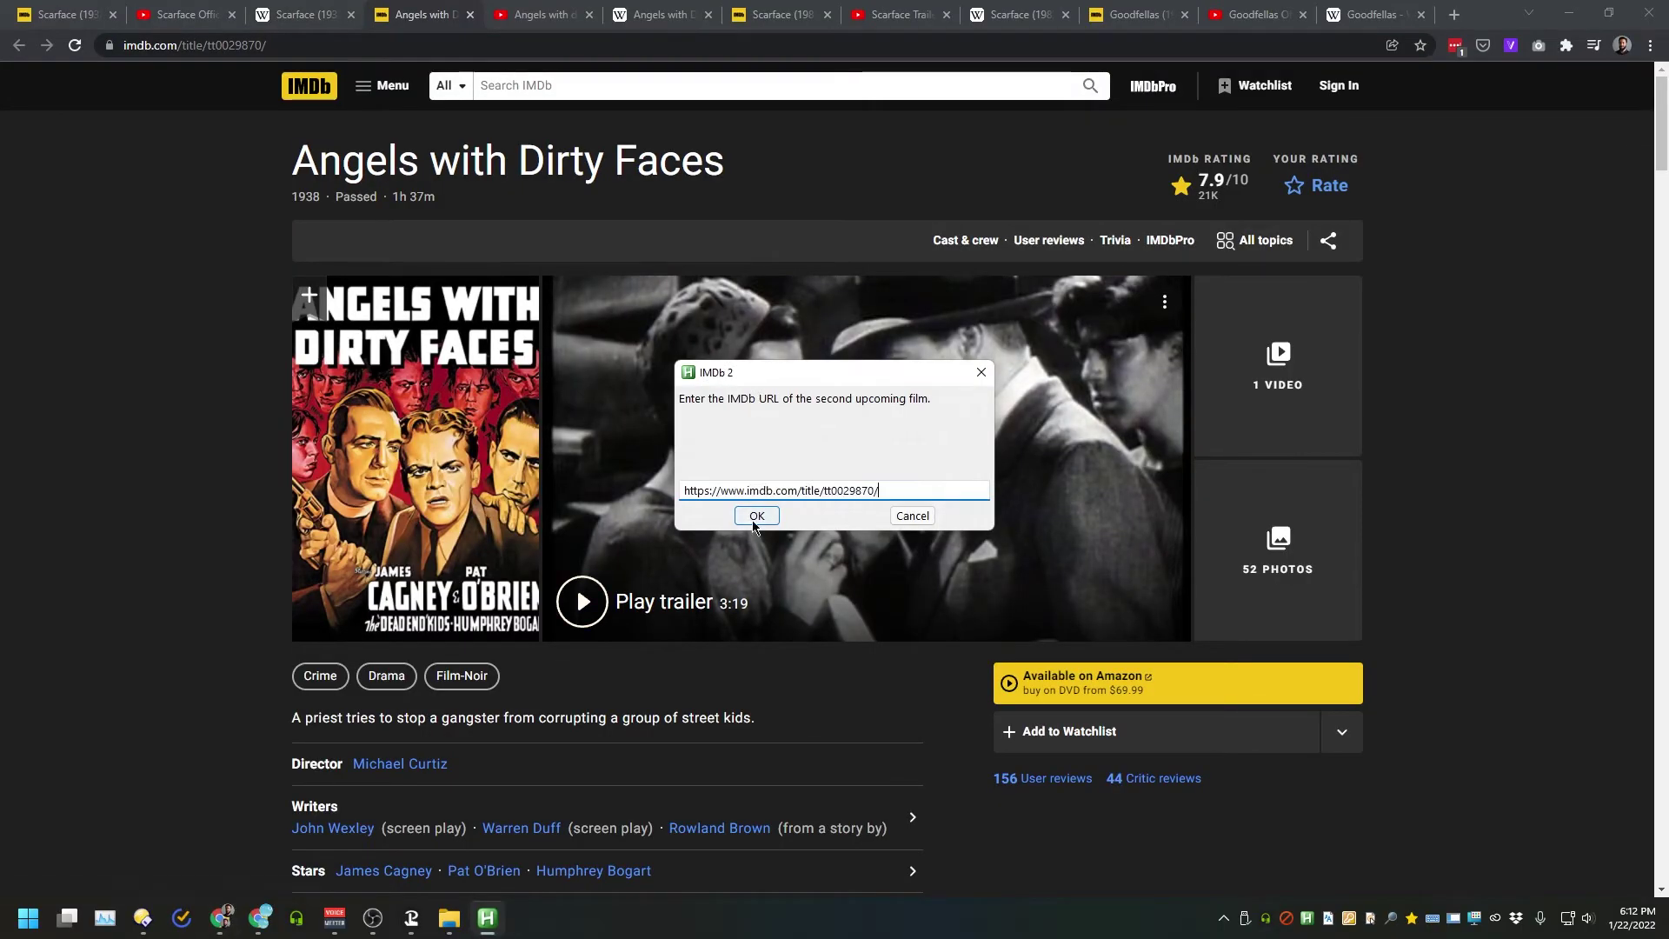
pyautogui.press('Return')
pyautogui.hotkey('ctrl', 'Tab')
pyautogui.click(998, 522)
pyautogui.hotkey('ctrl', 'v')
pyautogui.click(759, 515)
pyautogui.hotkey('ctrl', 'Tab')
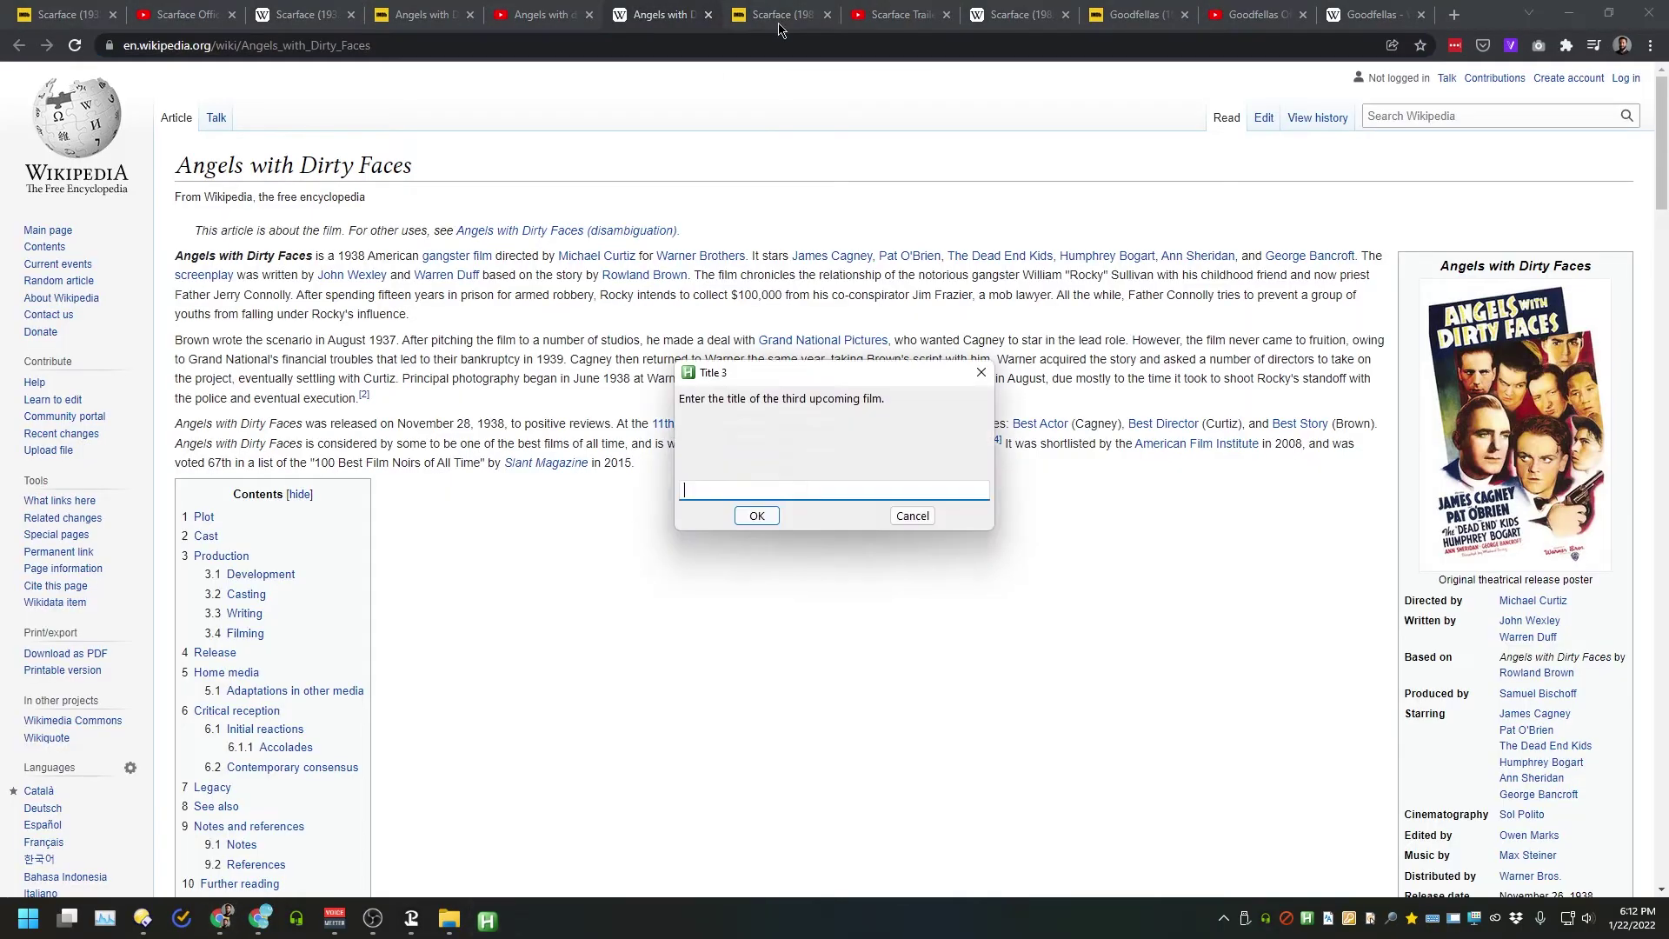
# - Enter the third film, Scarface (1983), with its IMDb, trailer and Wikipedia links
pyautogui.hotkey('ctrl', 'Tab')
pyautogui.write('Scarface')
pyautogui.press('Return')
pyautogui.hotkey('ctrl', 'v')
pyautogui.press('Return')
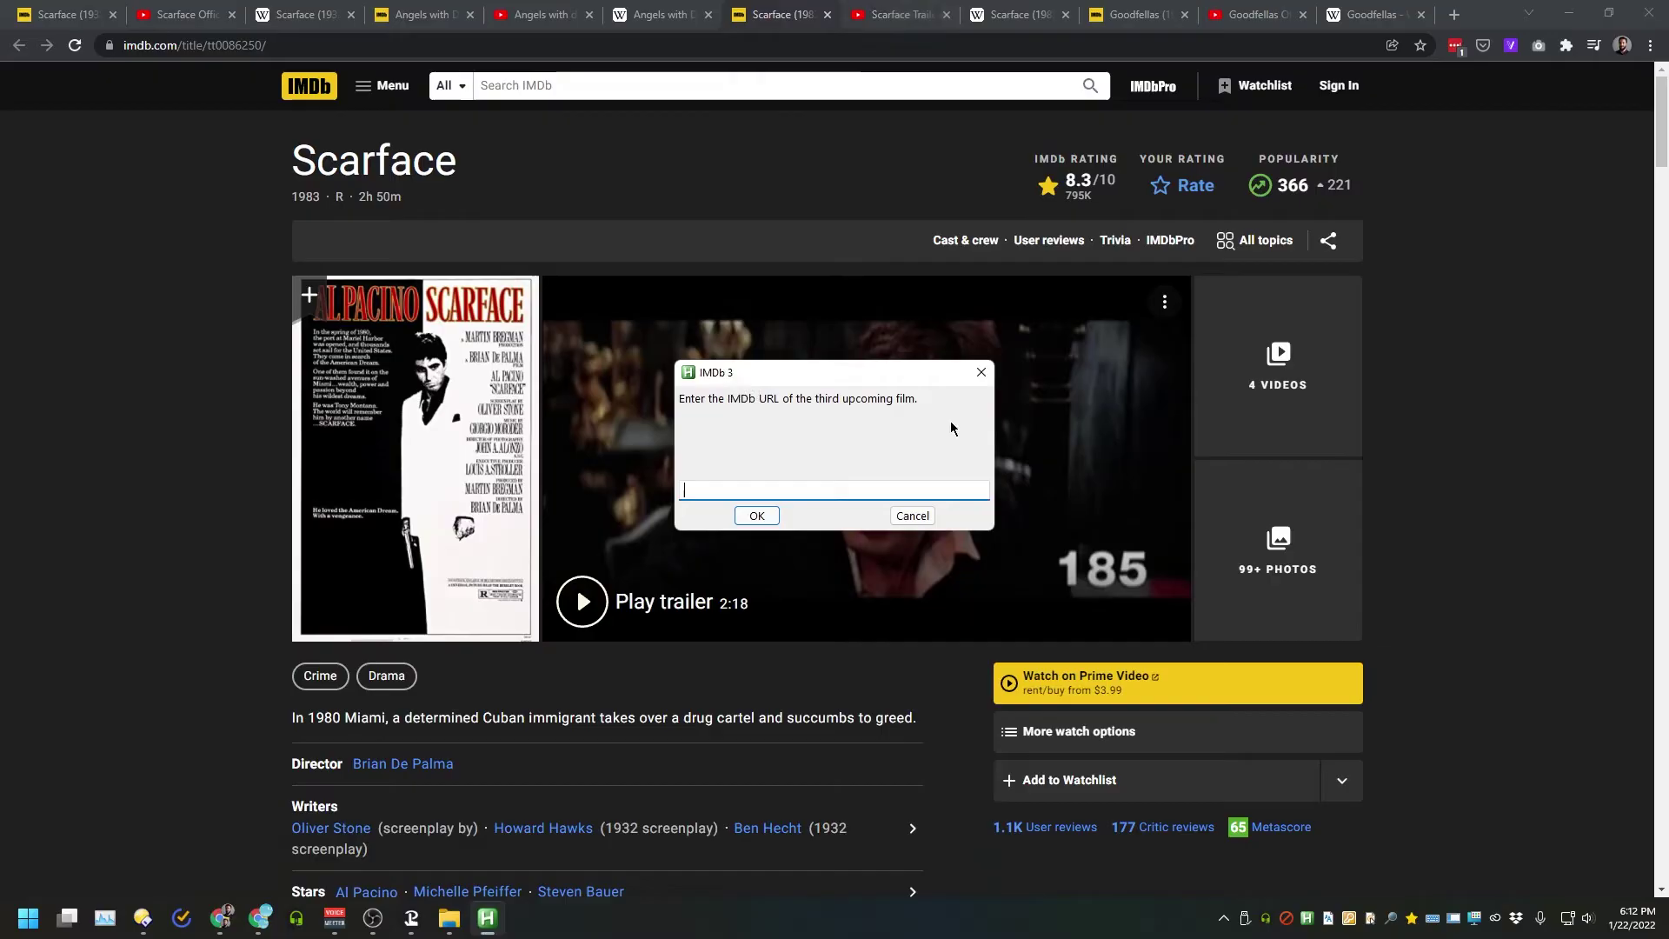
pyautogui.hotkey('ctrl', 'Tab')
pyautogui.click(1056, 816)
pyautogui.click(998, 521)
pyautogui.hotkey('ctrl', 'v')
pyautogui.press('Return')
pyautogui.hotkey('ctrl', 'Tab')
pyautogui.press('Return')
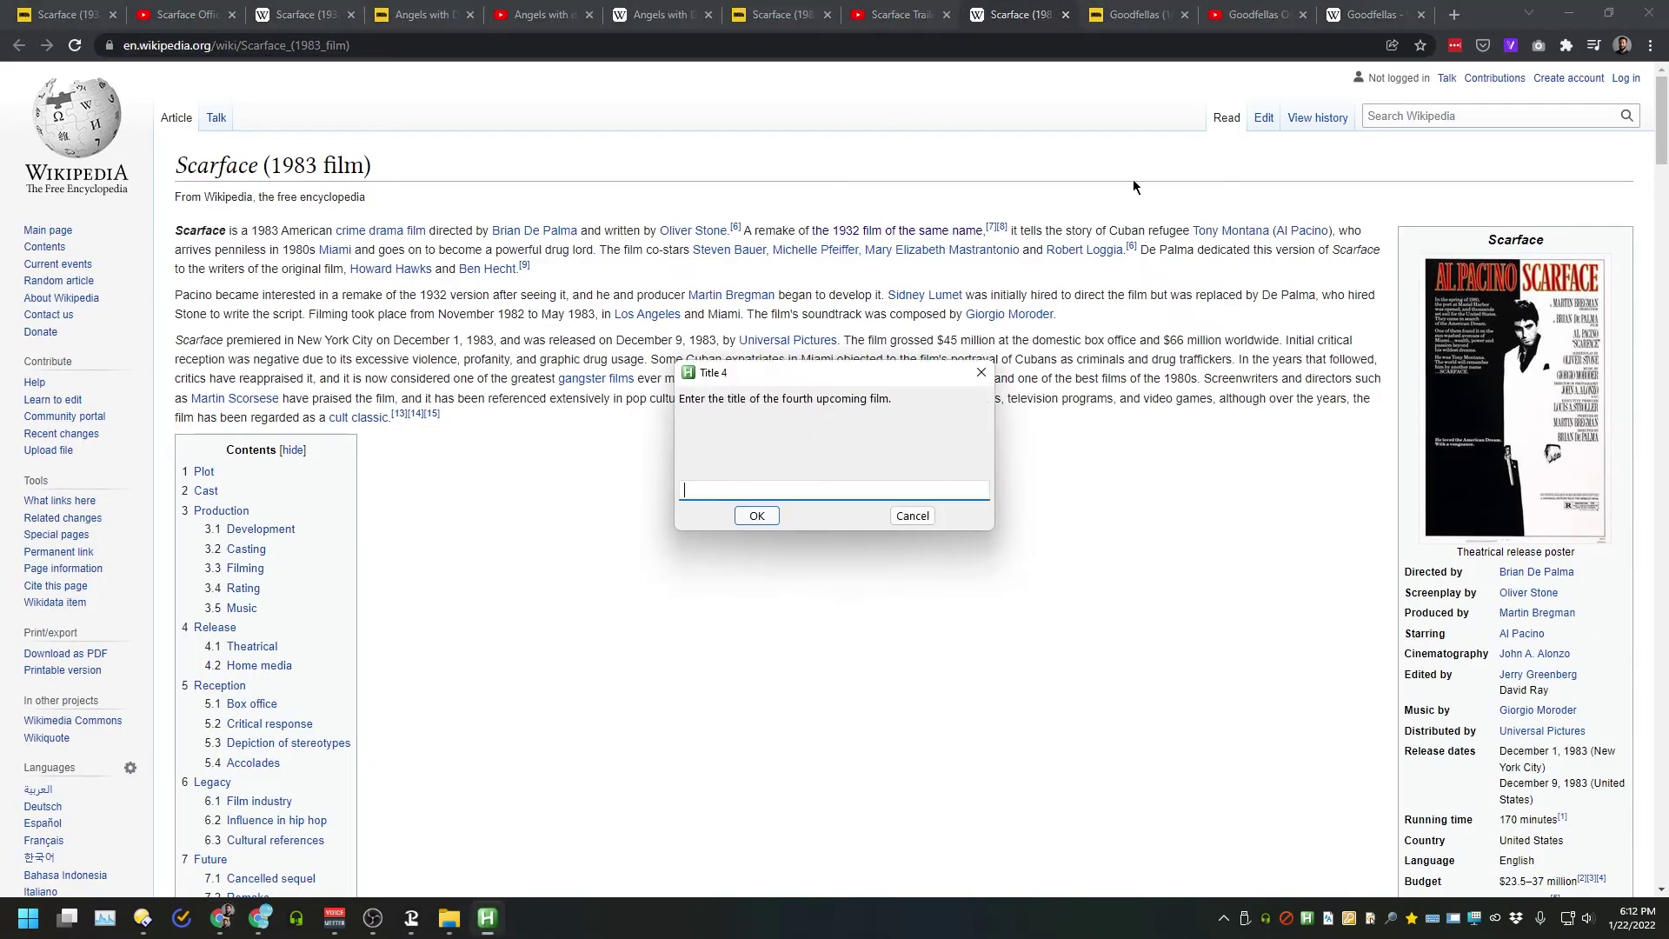
# - Enter the fourth film, Goodfellas (1990), with its IMDb, trailer and Wikipedia links
pyautogui.hotkey('ctrl', 'Tab')
pyautogui.write('Goodfellas')
pyautogui.press('Return')
pyautogui.hotkey('ctrl', 'Tab')
pyautogui.click(1056, 816)
pyautogui.click(998, 522)
pyautogui.hotkey('ctrl', 'v')
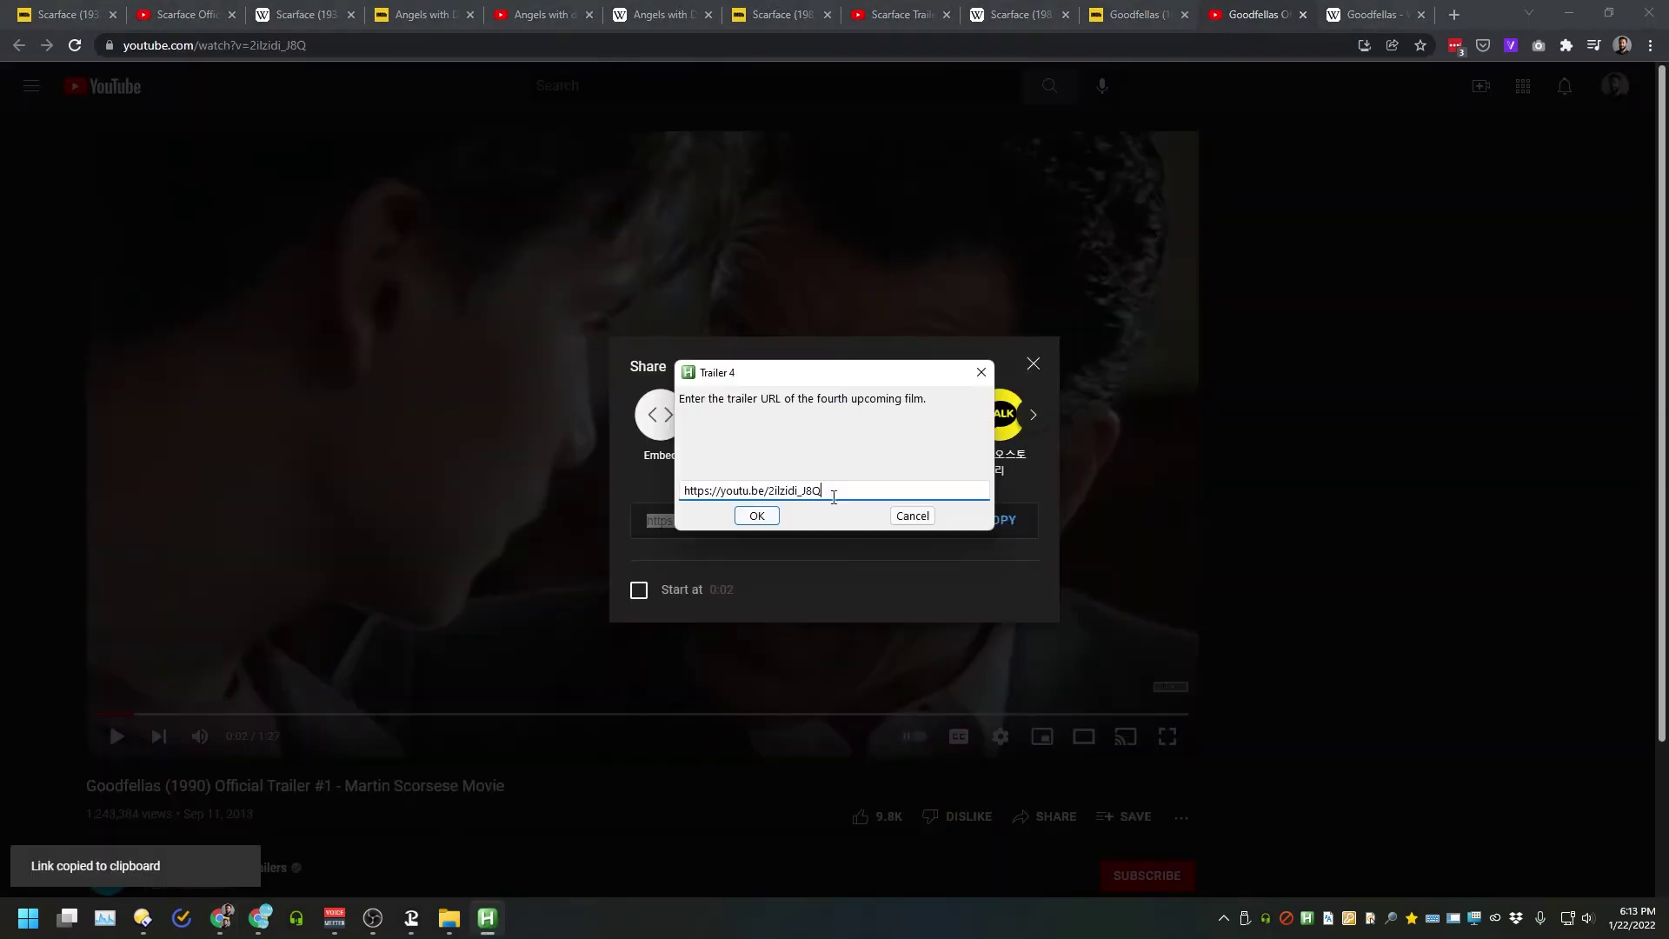
pyautogui.press('Return')
pyautogui.hotkey('ctrl', 'Tab')
pyautogui.press('Return')
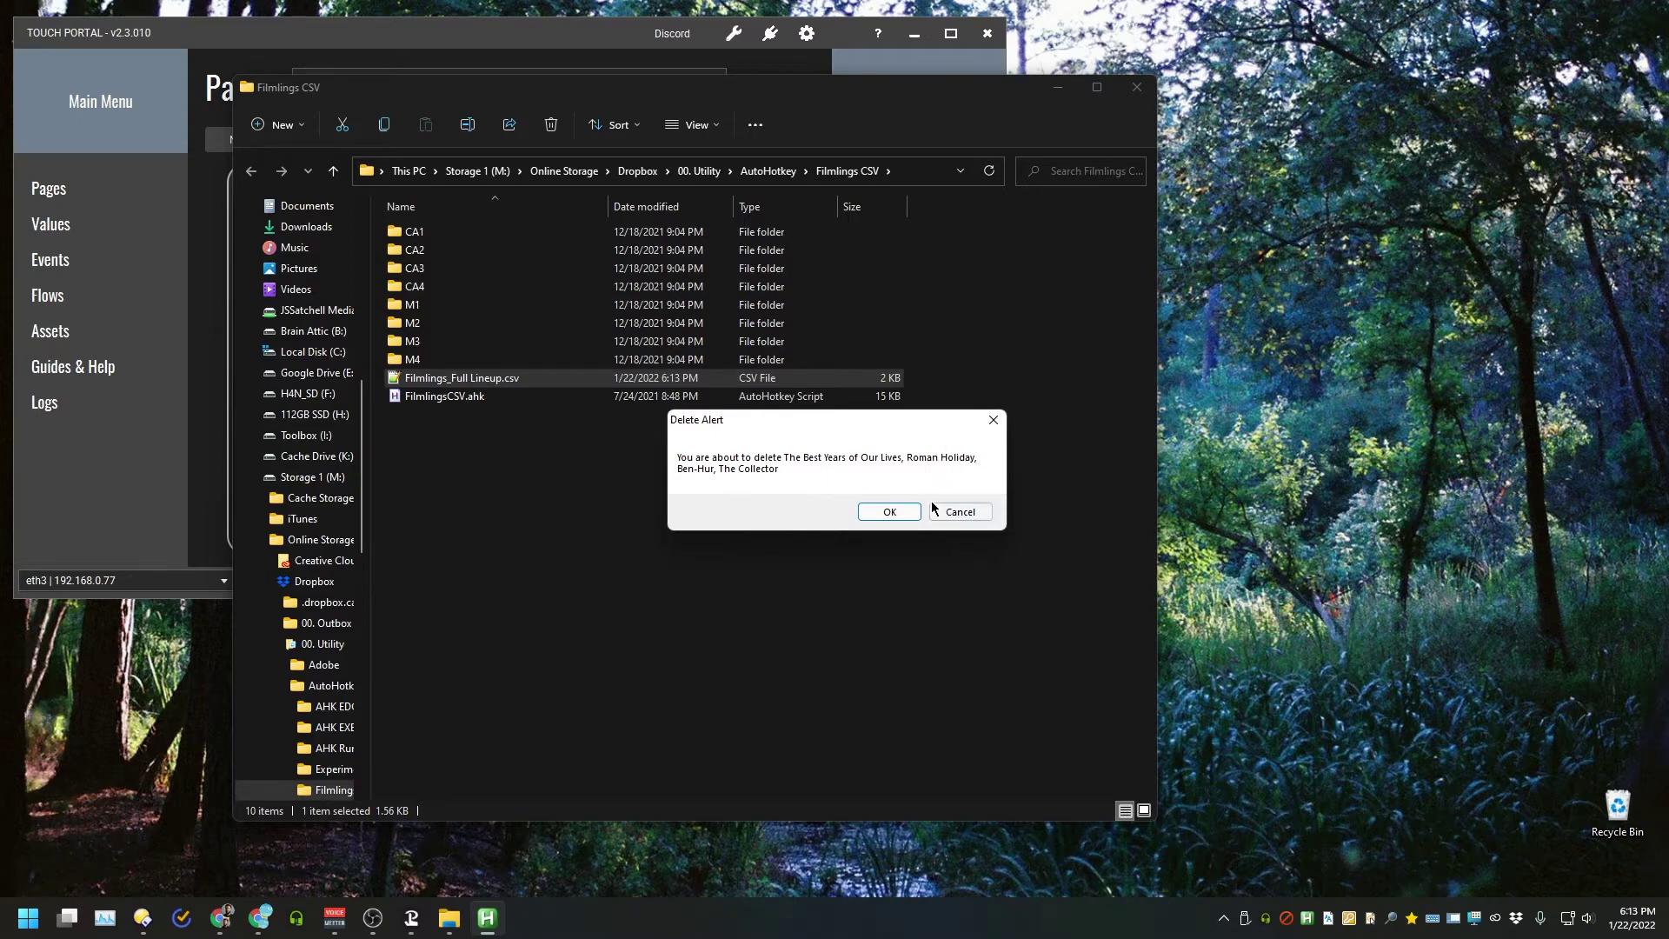
# - Approve deleting the four outgoing films and dismiss the new lineup summary
pyautogui.click(889, 513)
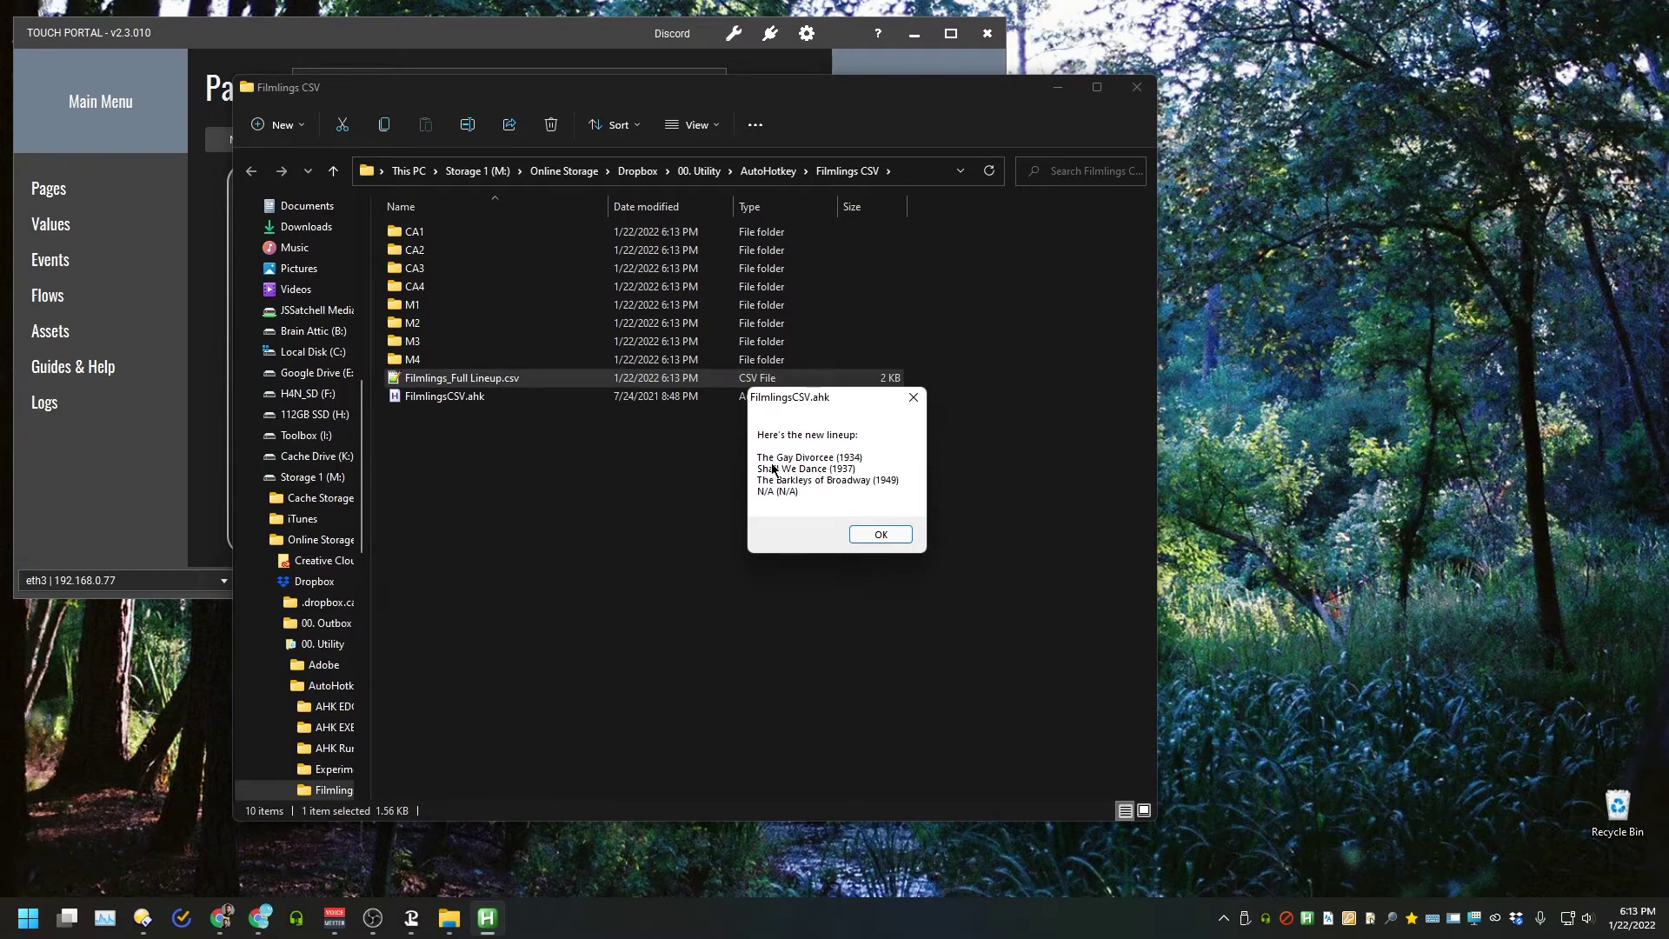
pyautogui.click(858, 534)
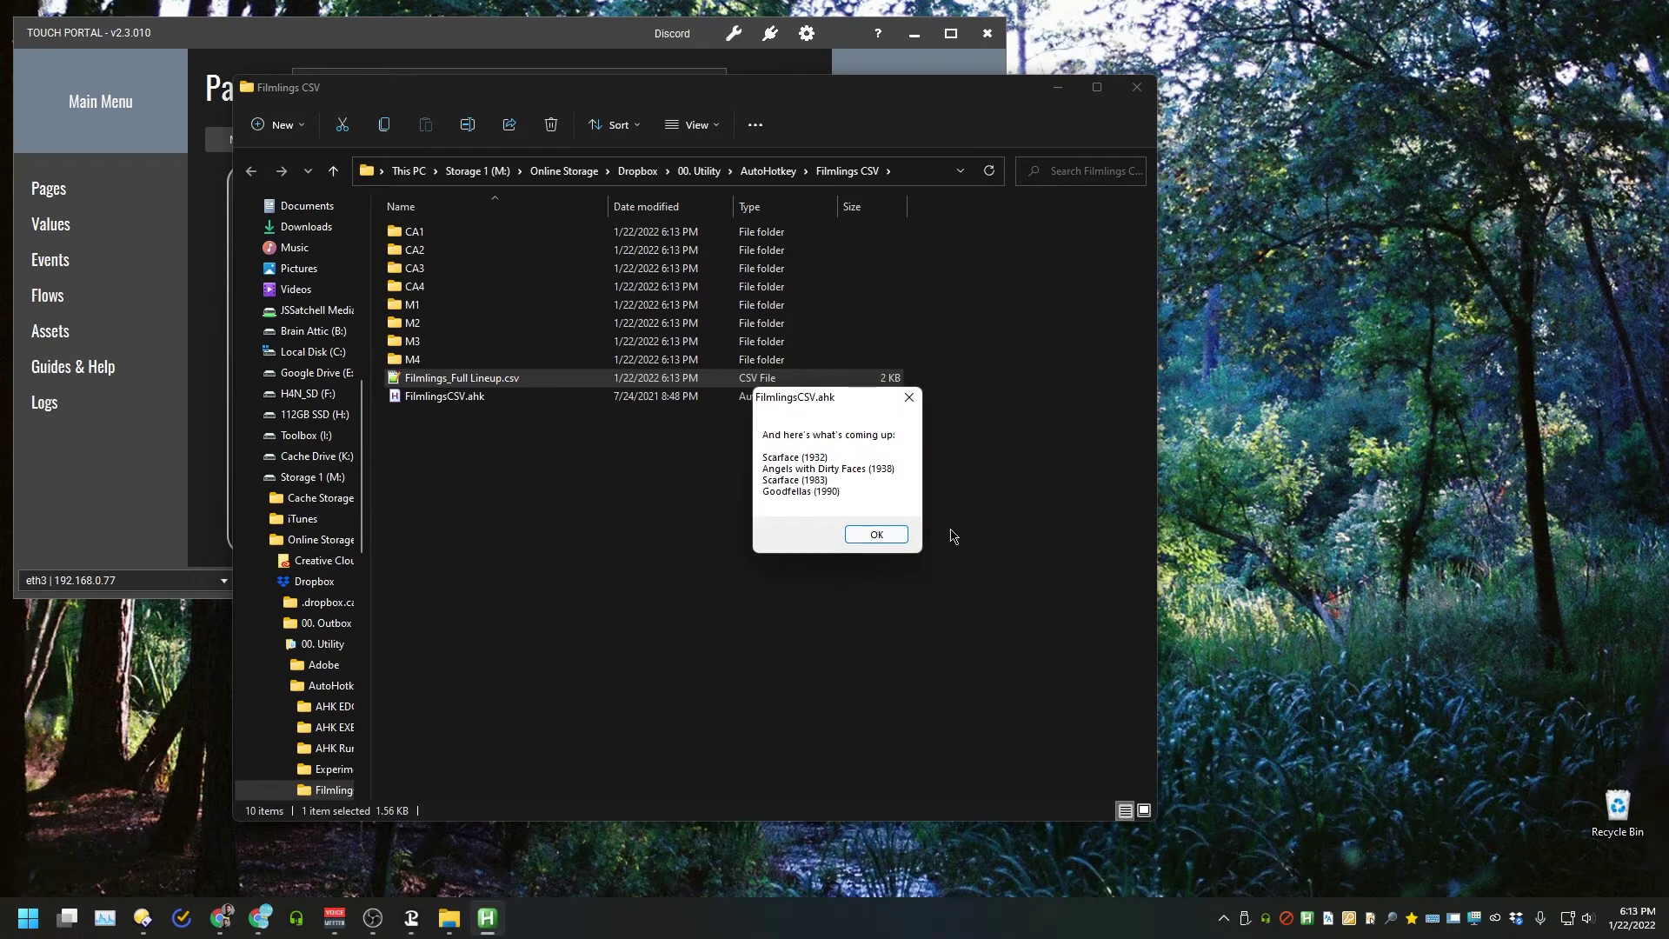
pyautogui.click(876, 534)
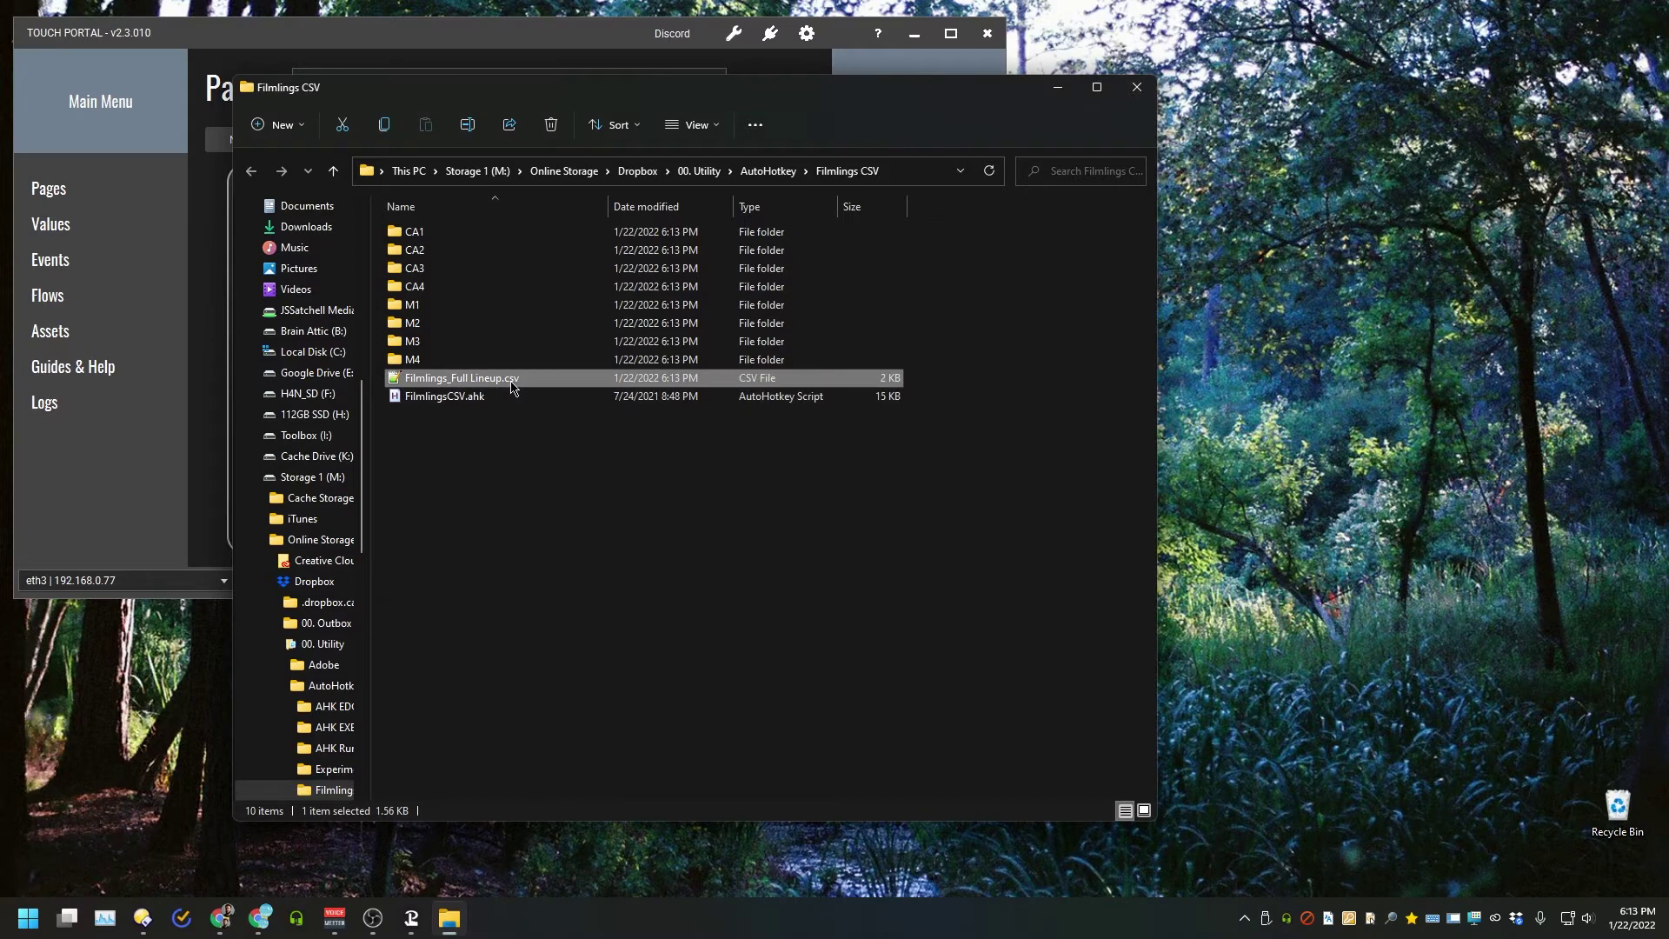
pyautogui.doubleClick(482, 236)
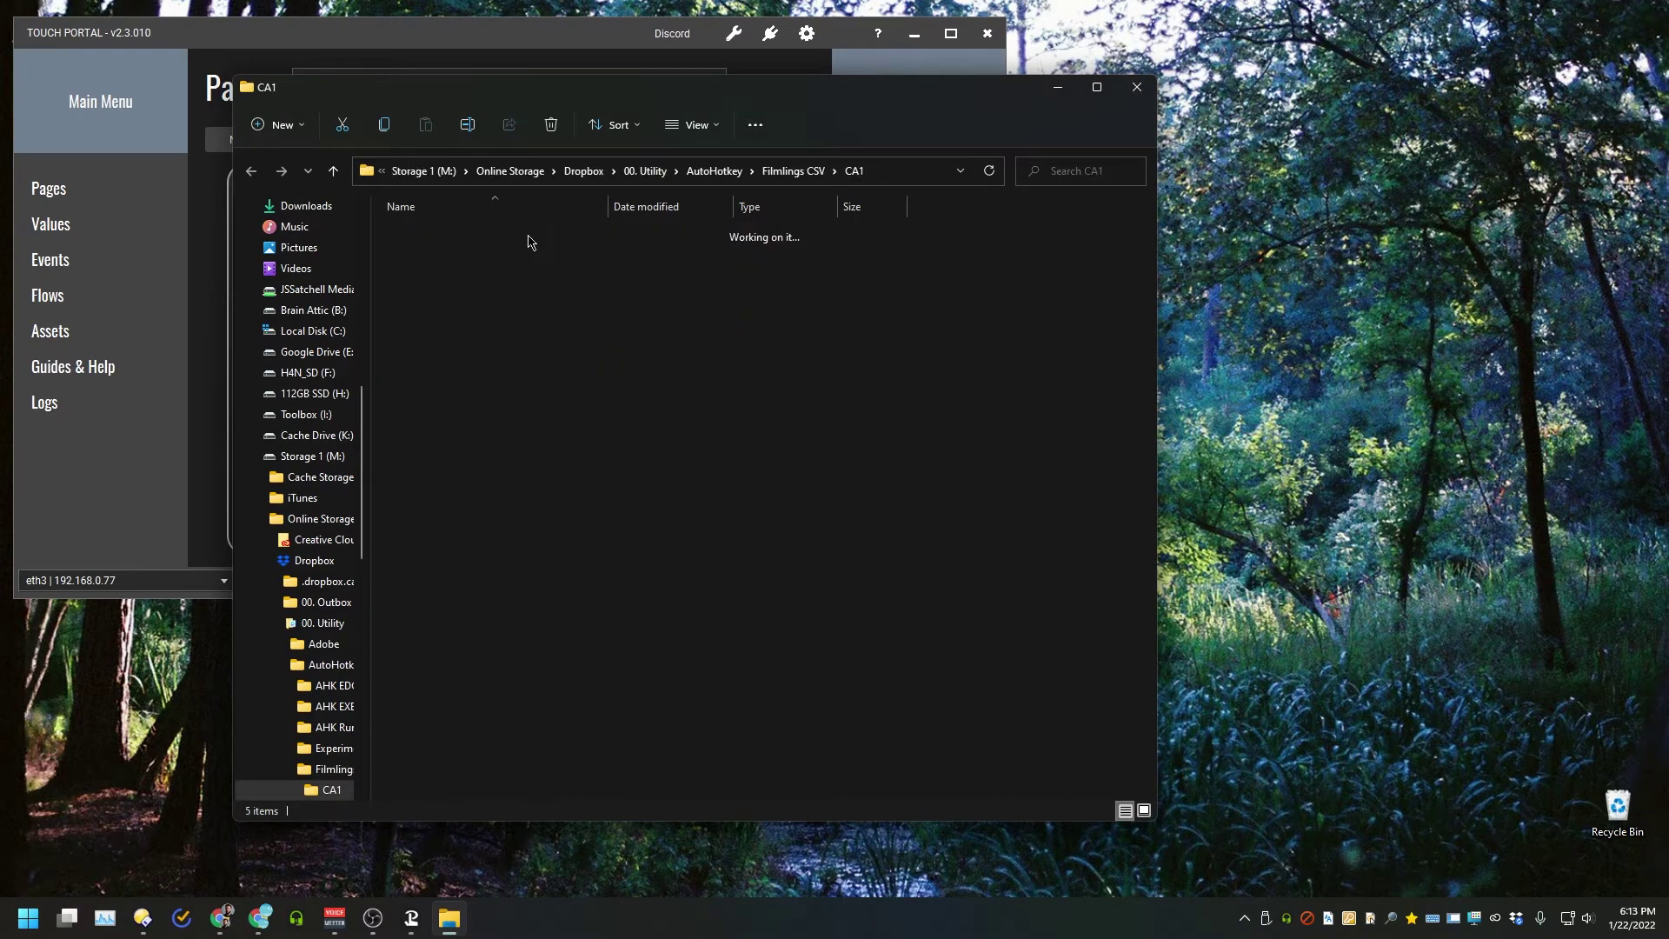
pyautogui.press('space')
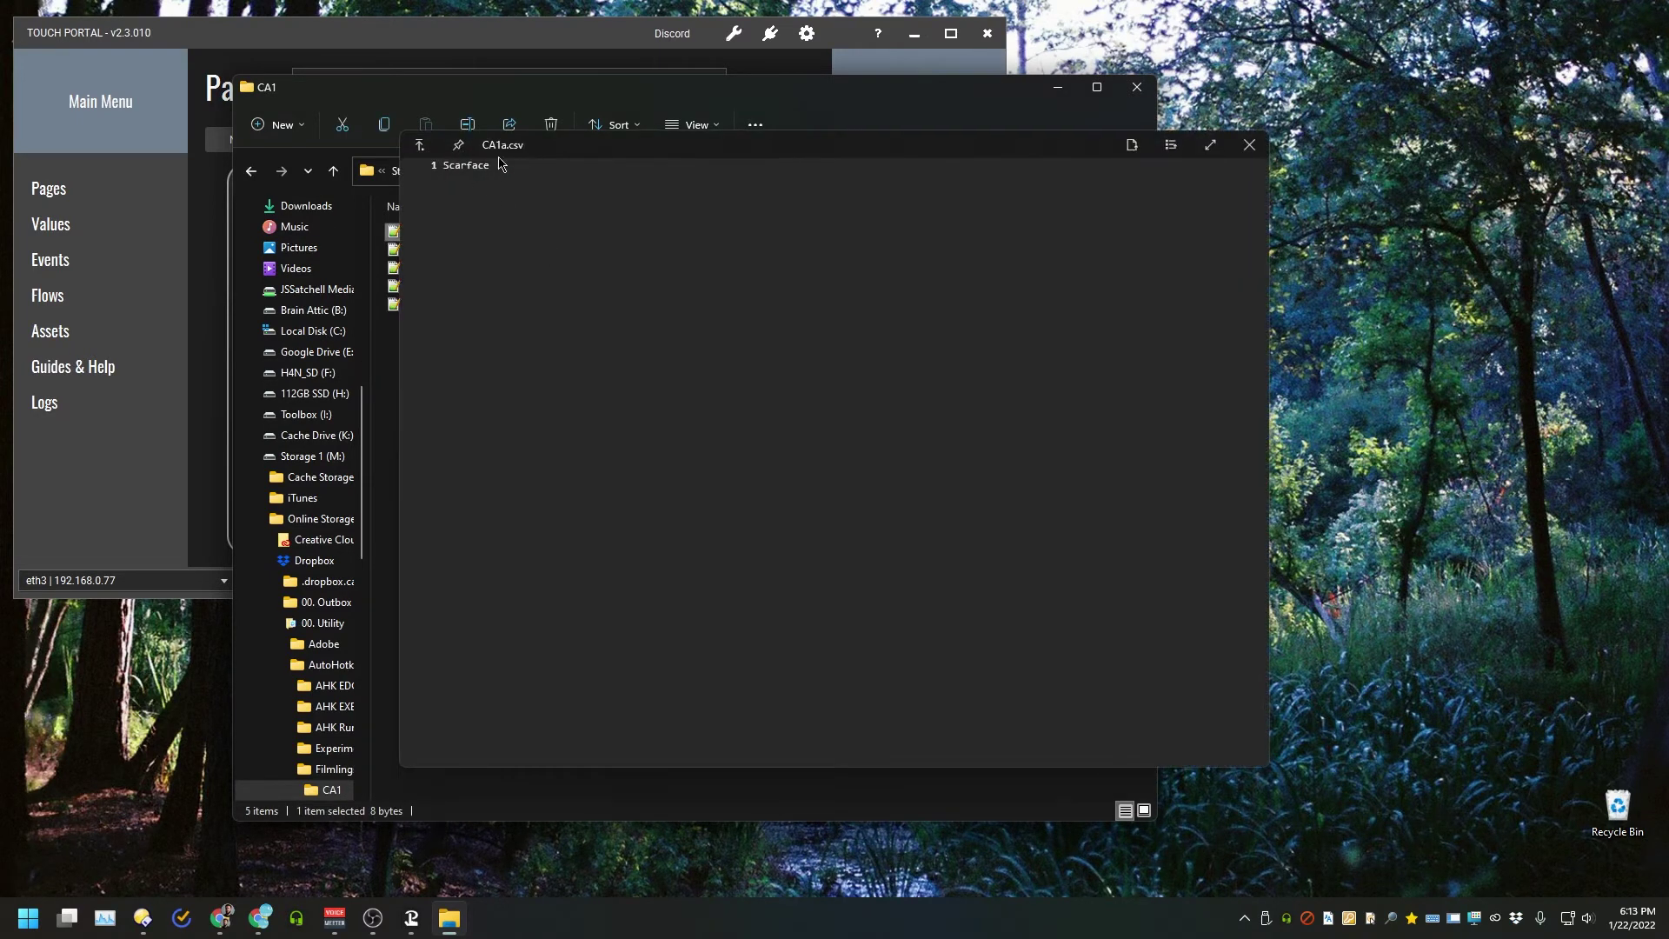
pyautogui.press('space')
pyautogui.click(510, 354)
pyautogui.hotkey('alt', 'Up')
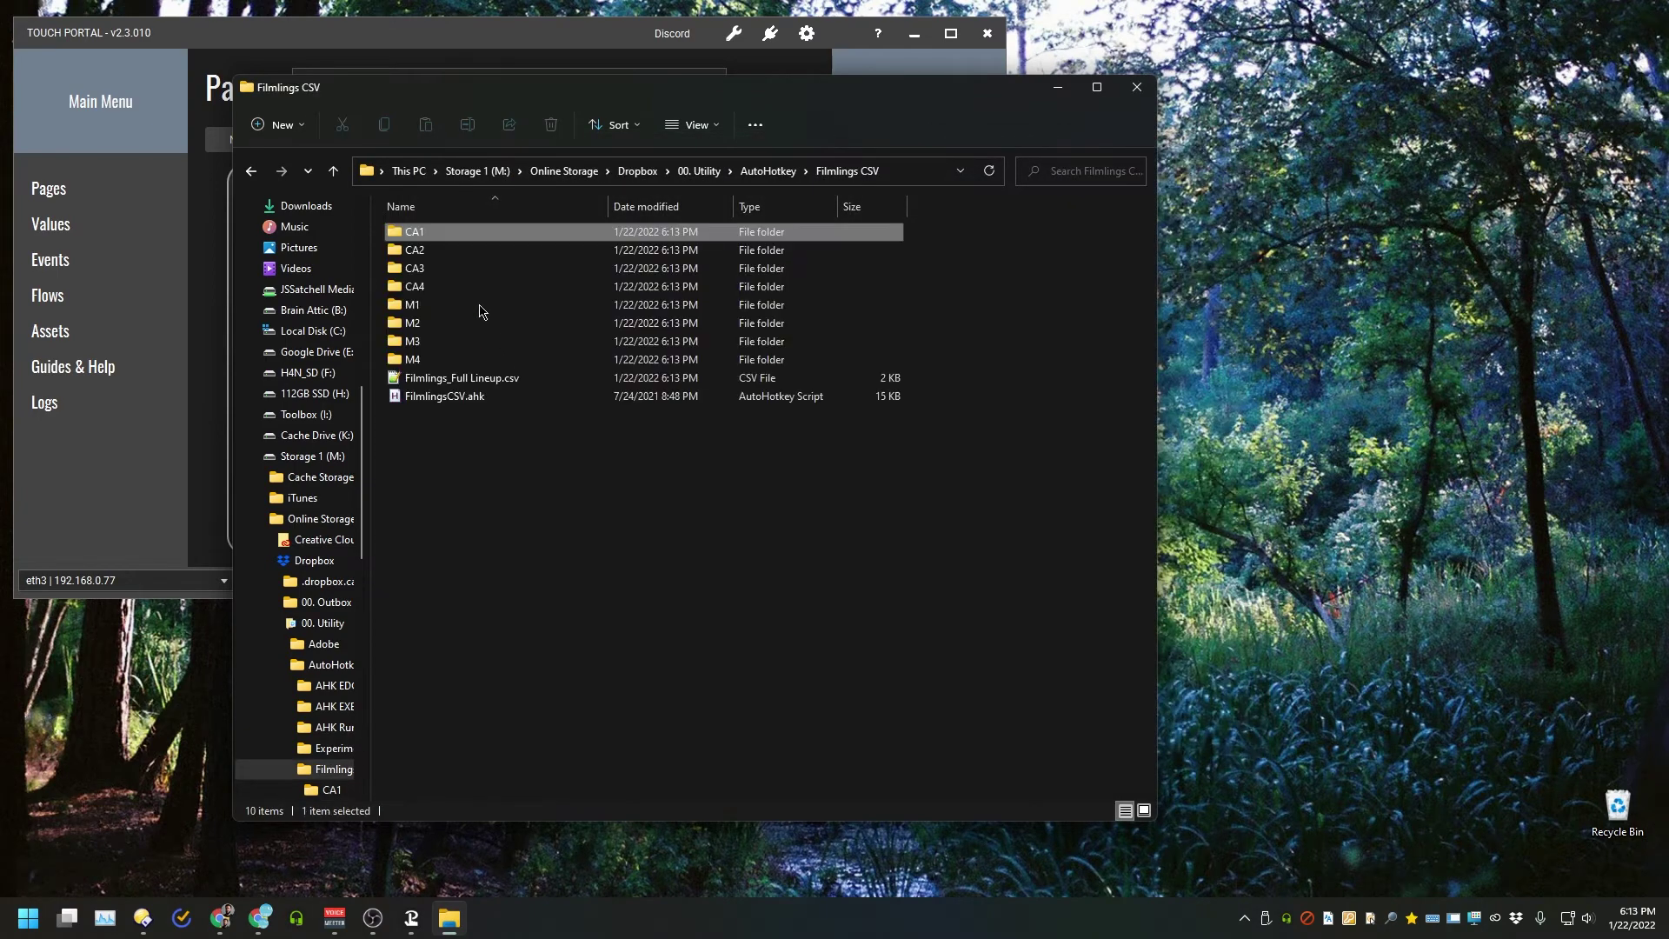
pyautogui.doubleClick(471, 306)
pyautogui.click(458, 233)
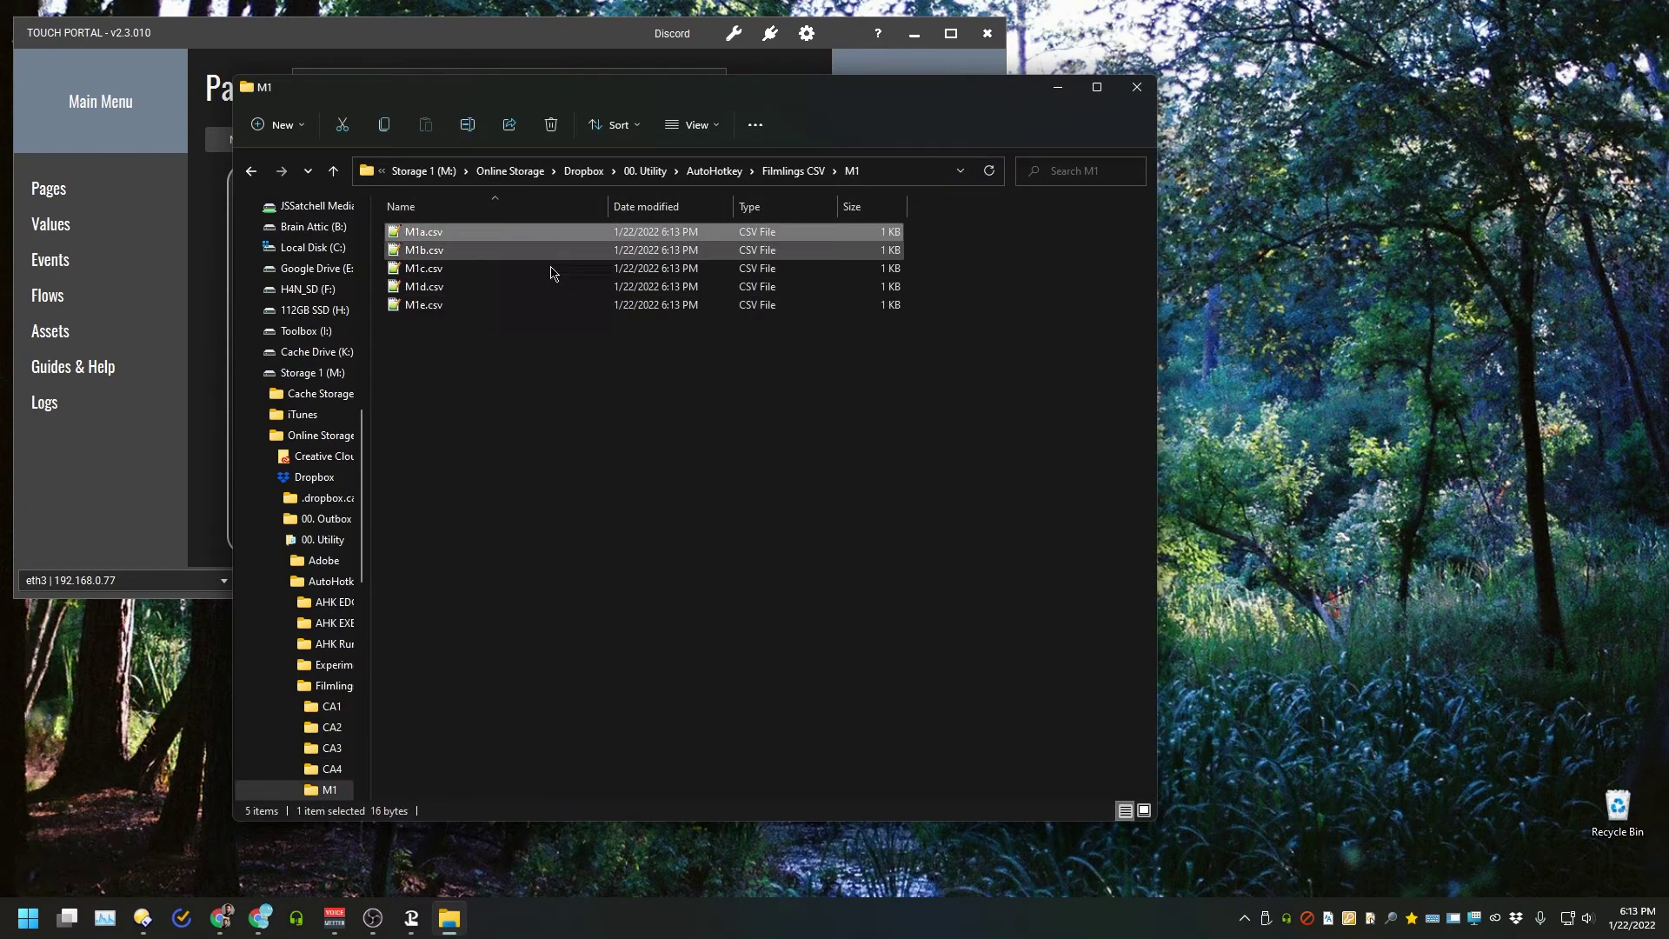
pyautogui.press('space')
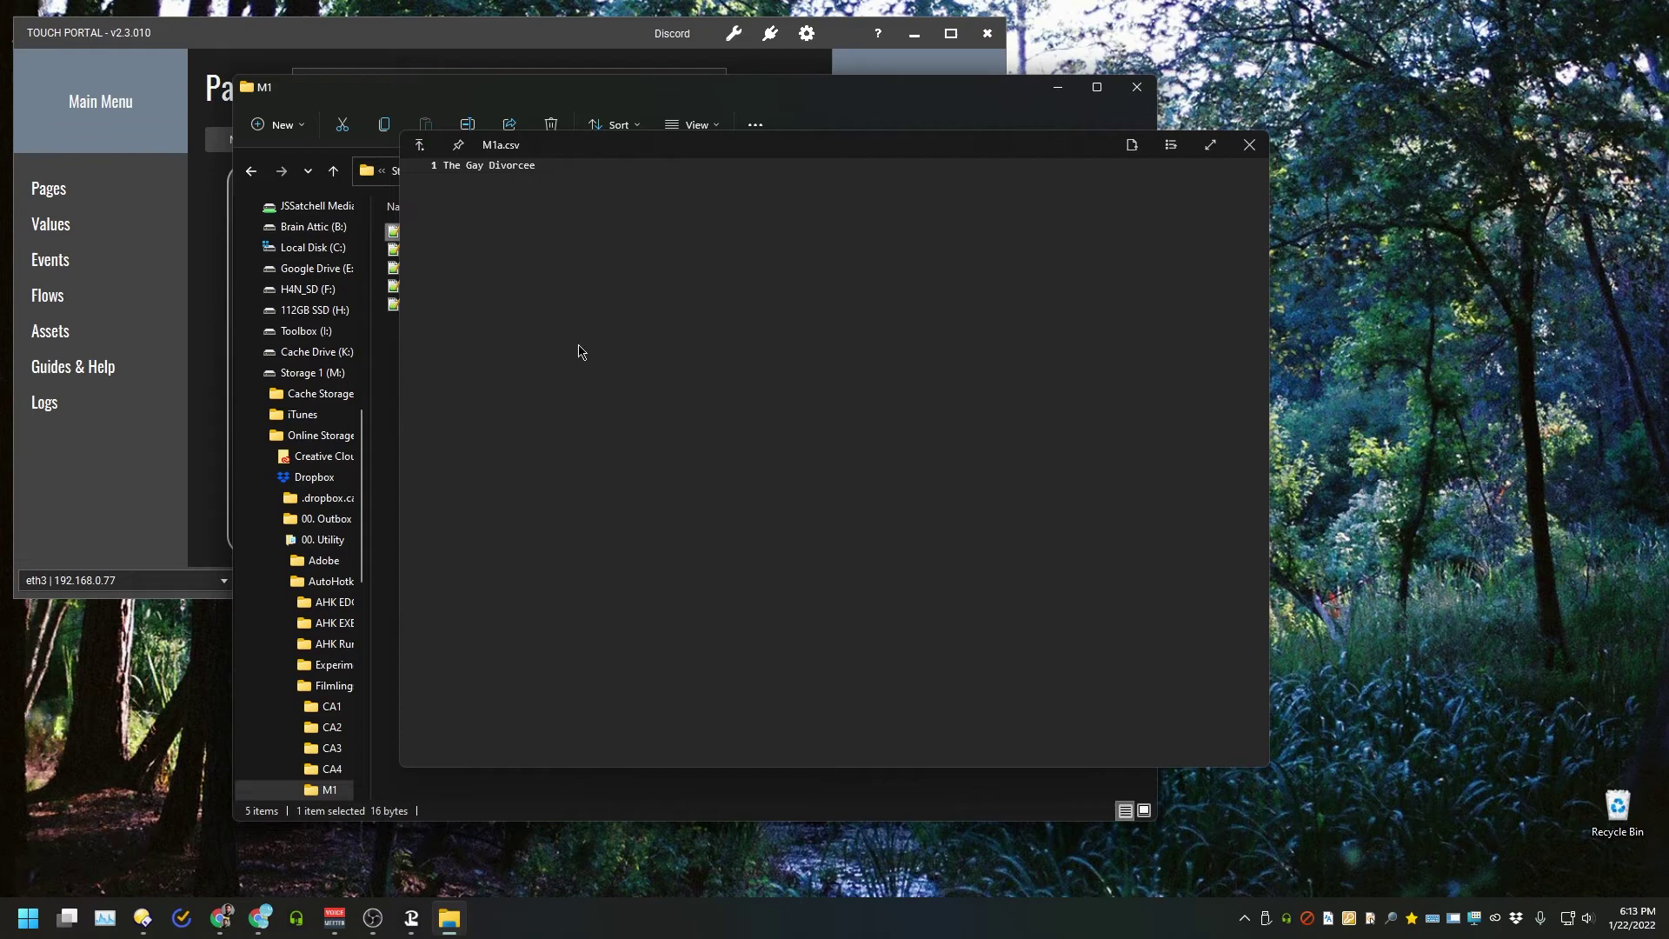
pyautogui.press('space')
pyautogui.click(574, 425)
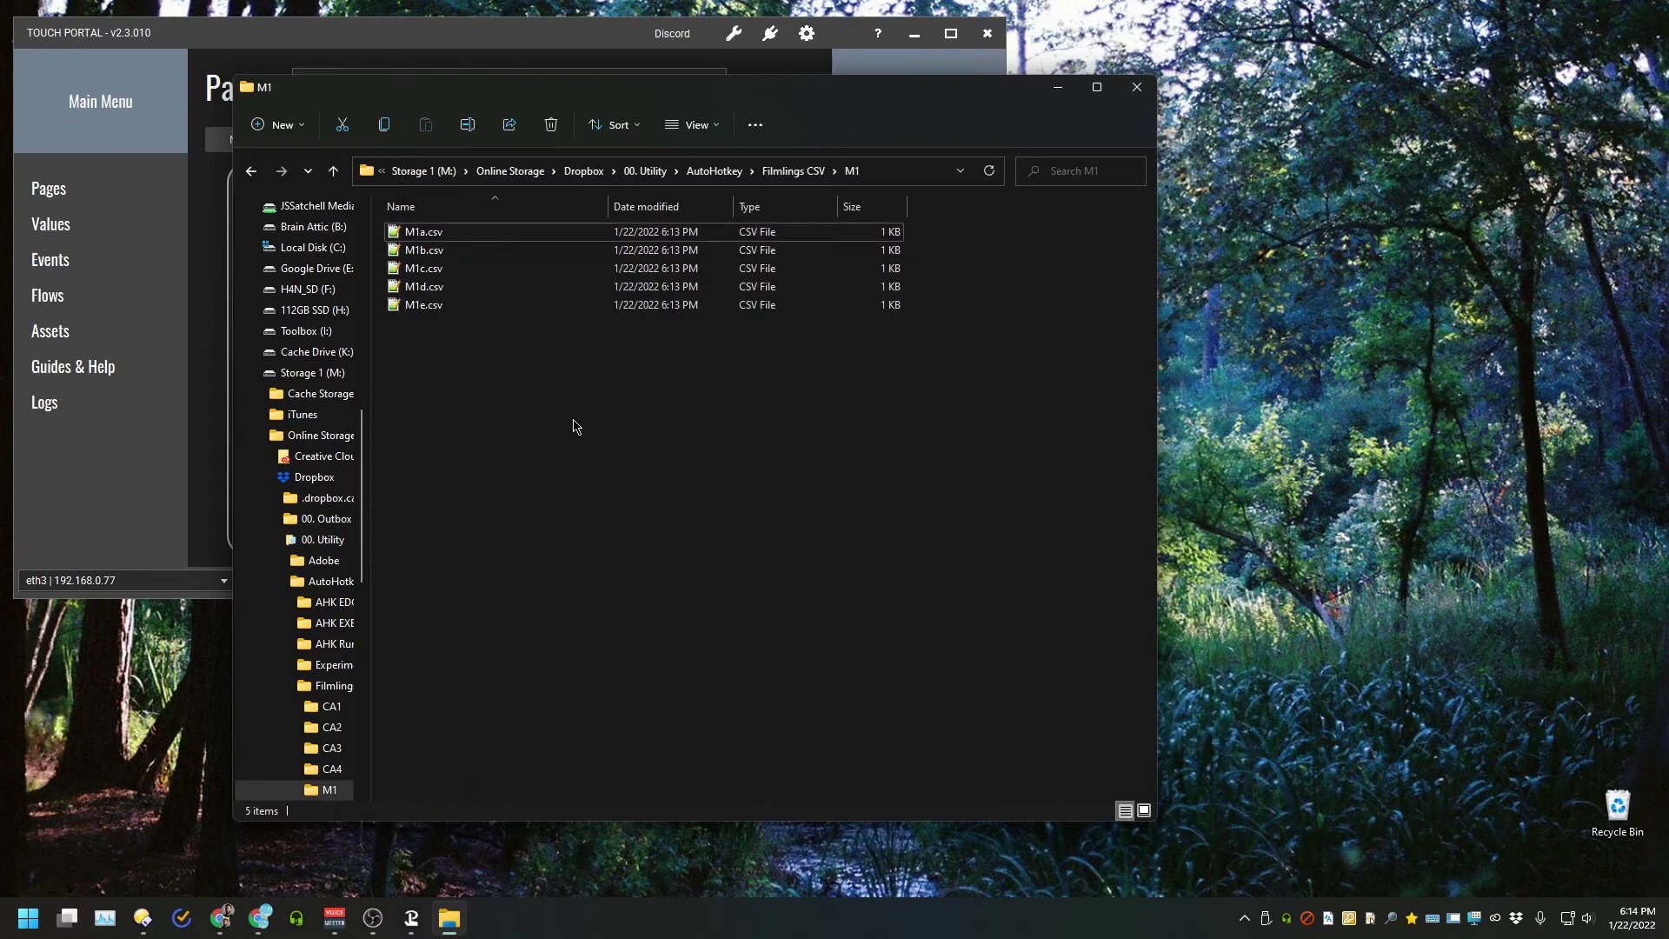
pyautogui.hotkey('alt', 'Up')
pyautogui.click(533, 377)
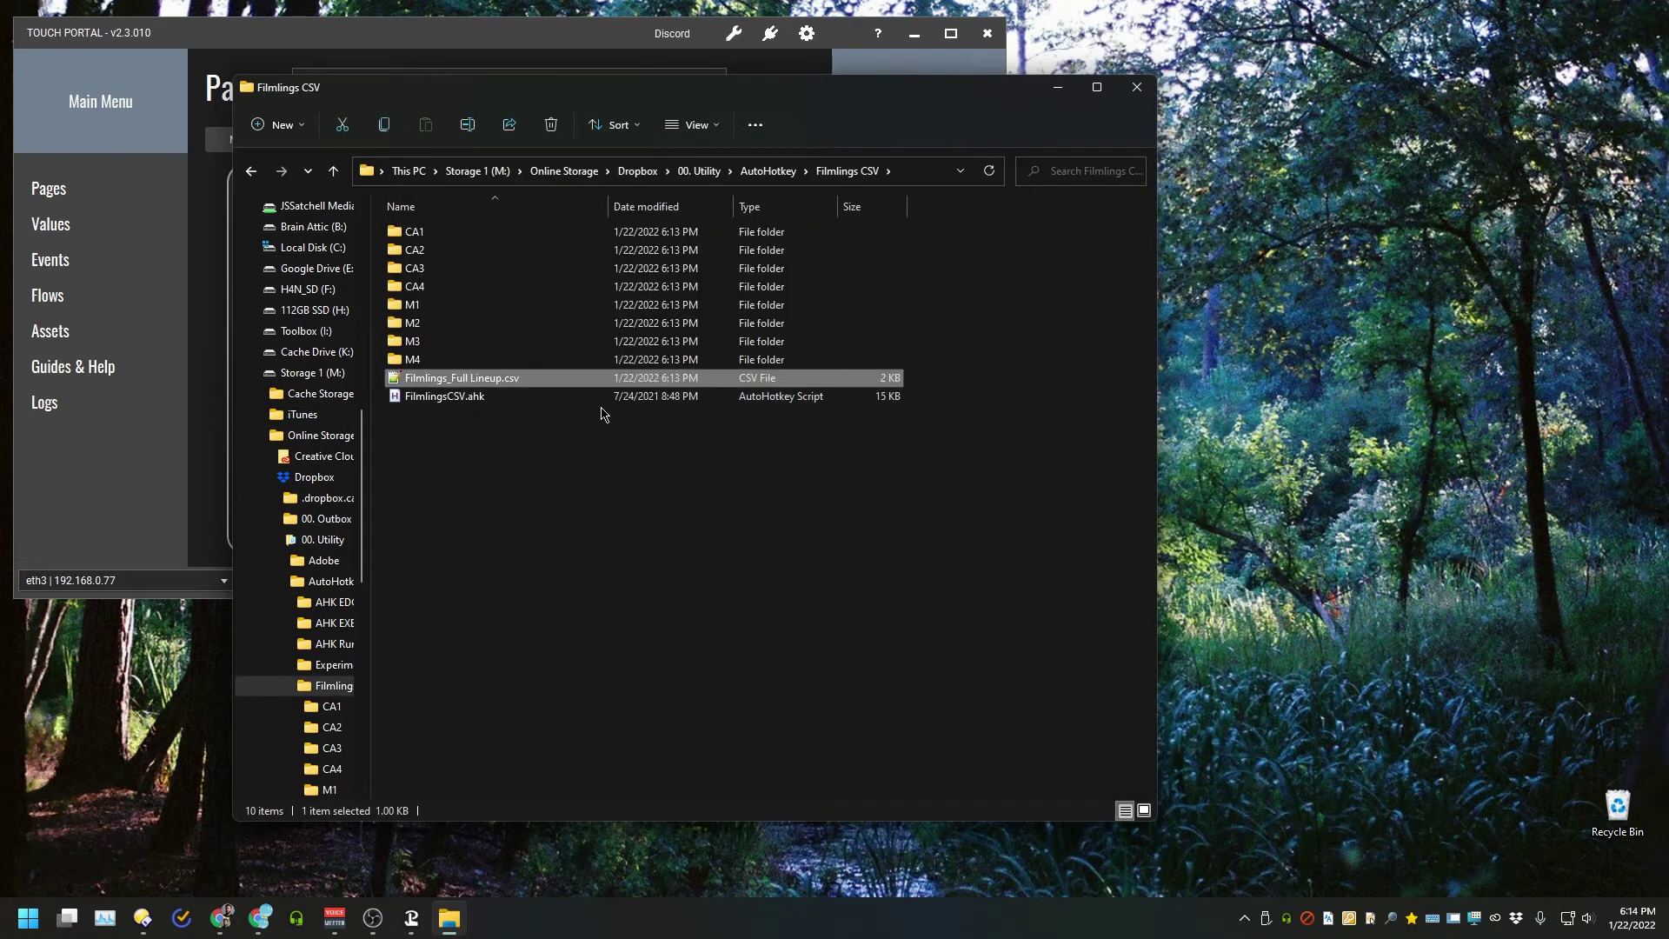
pyautogui.press('space')
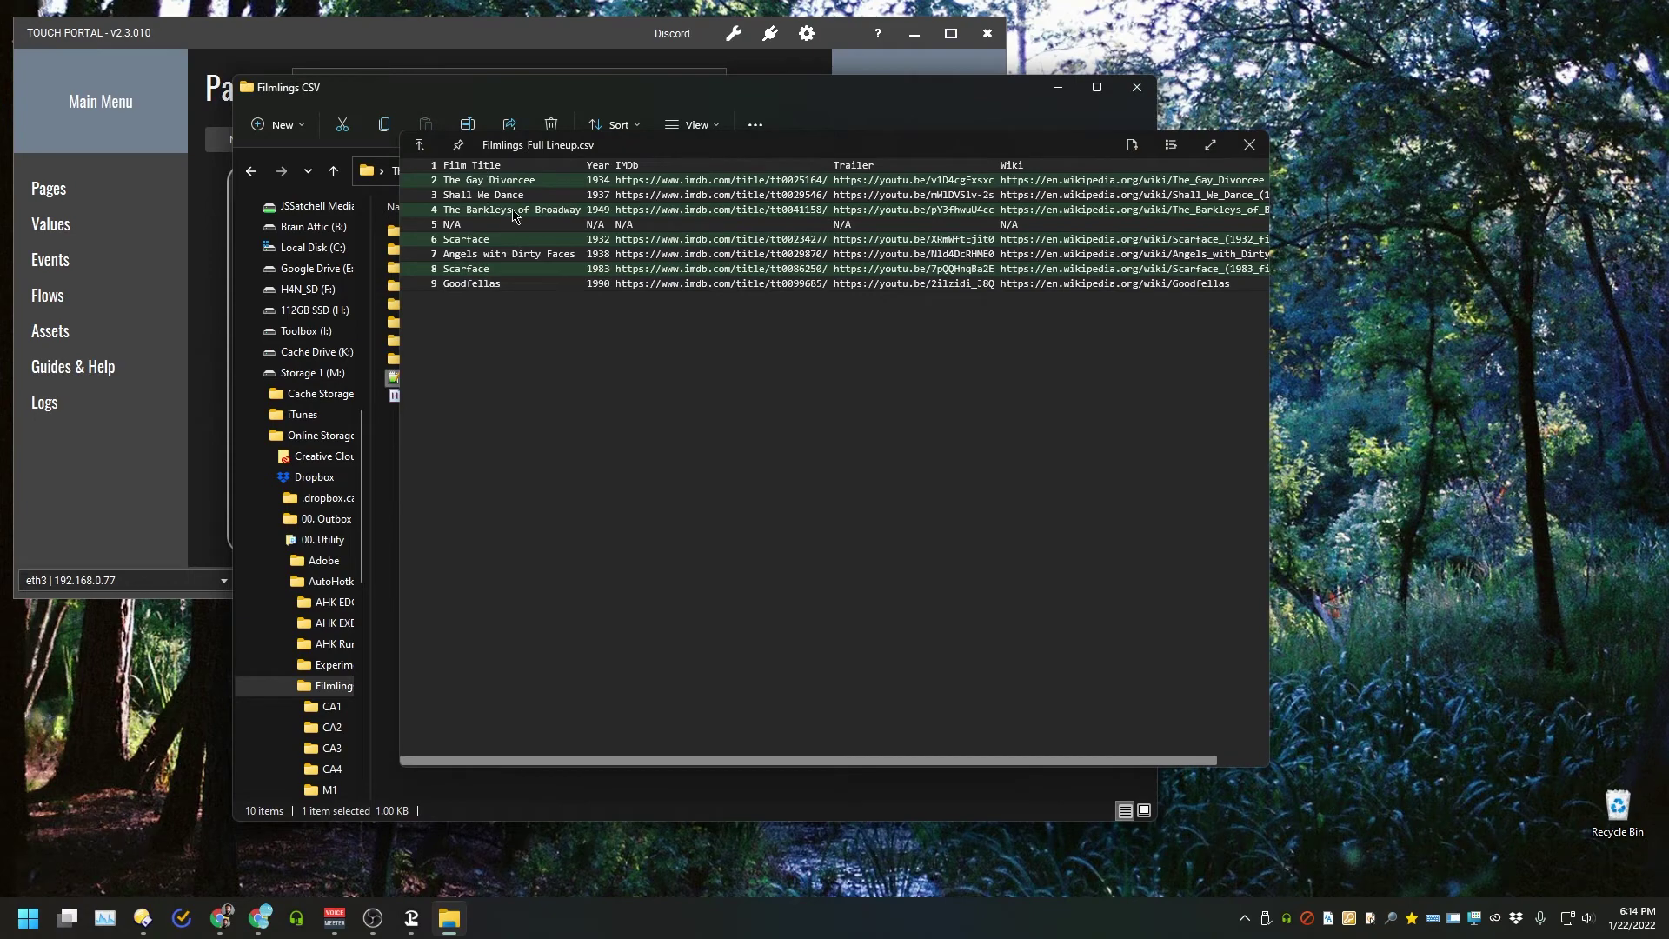
pyautogui.press('space')
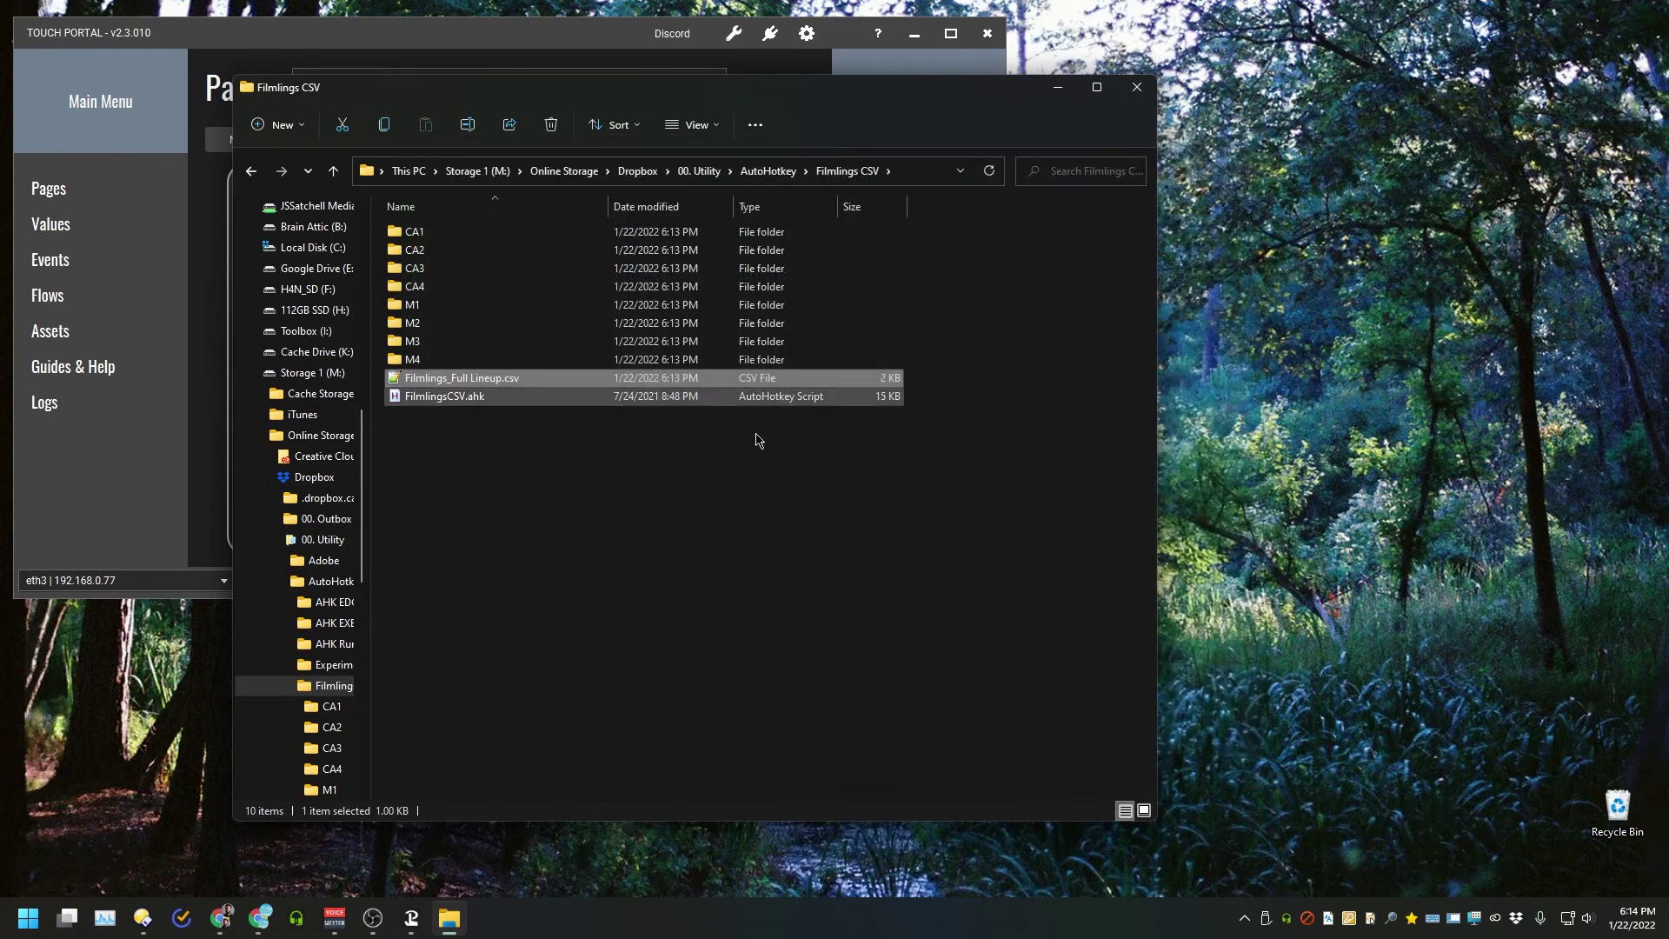
pyautogui.click(693, 546)
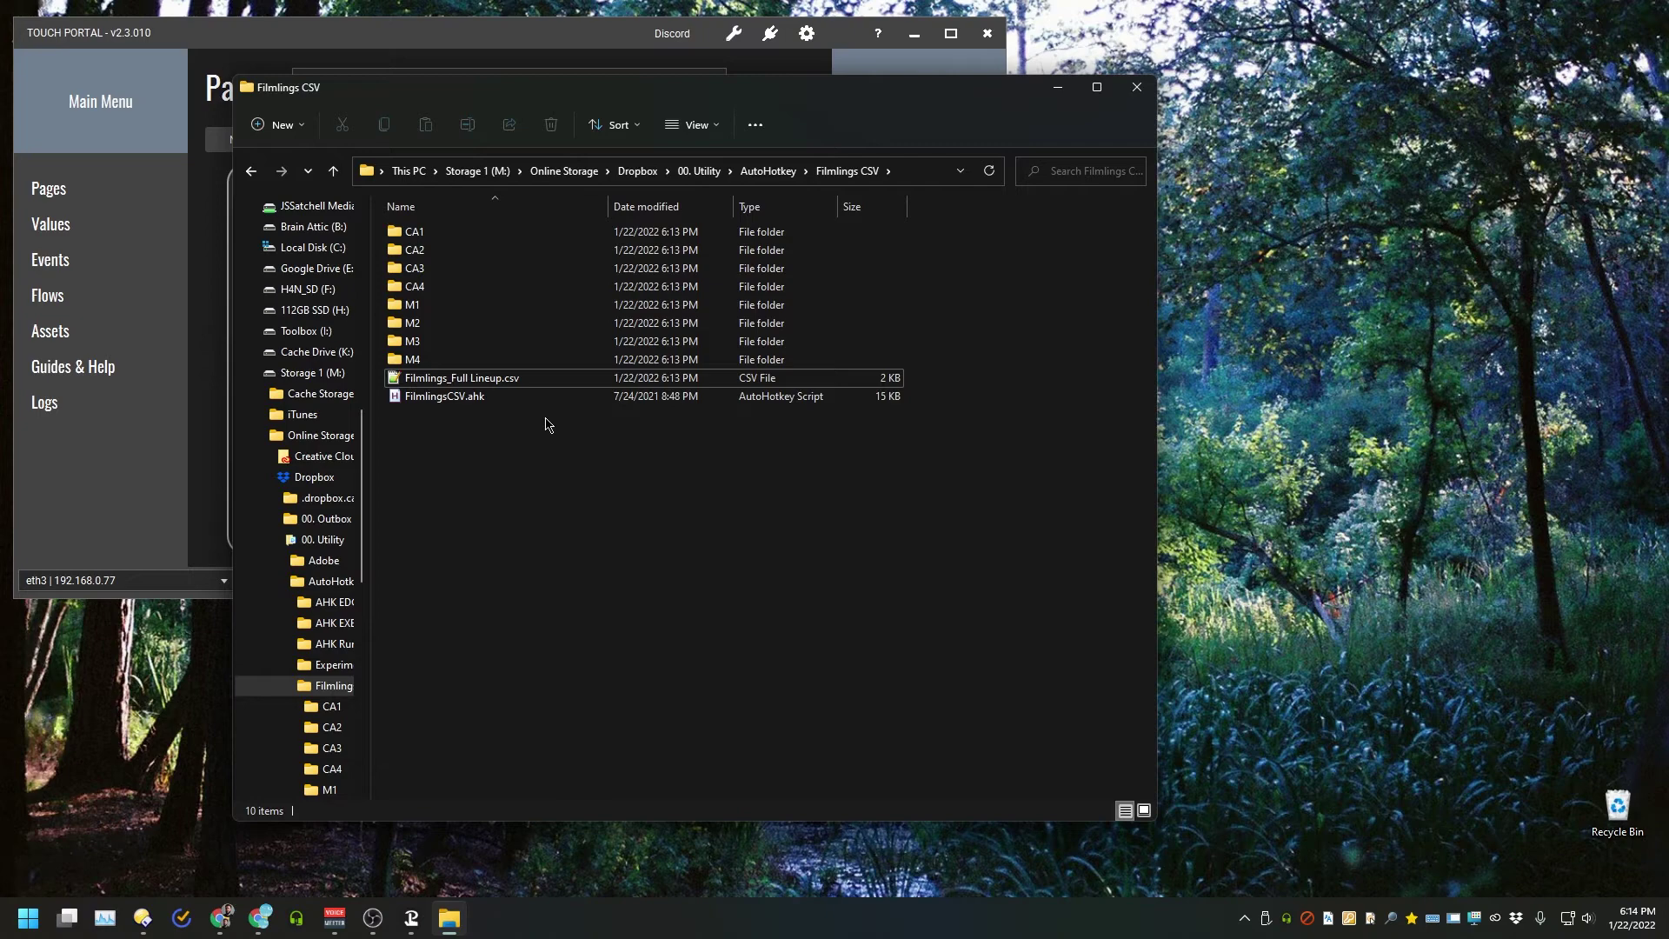
# - Fill the first Coming Attractions bullet with Scarface (1932) and close its IMDb page
pyautogui.click(259, 918)
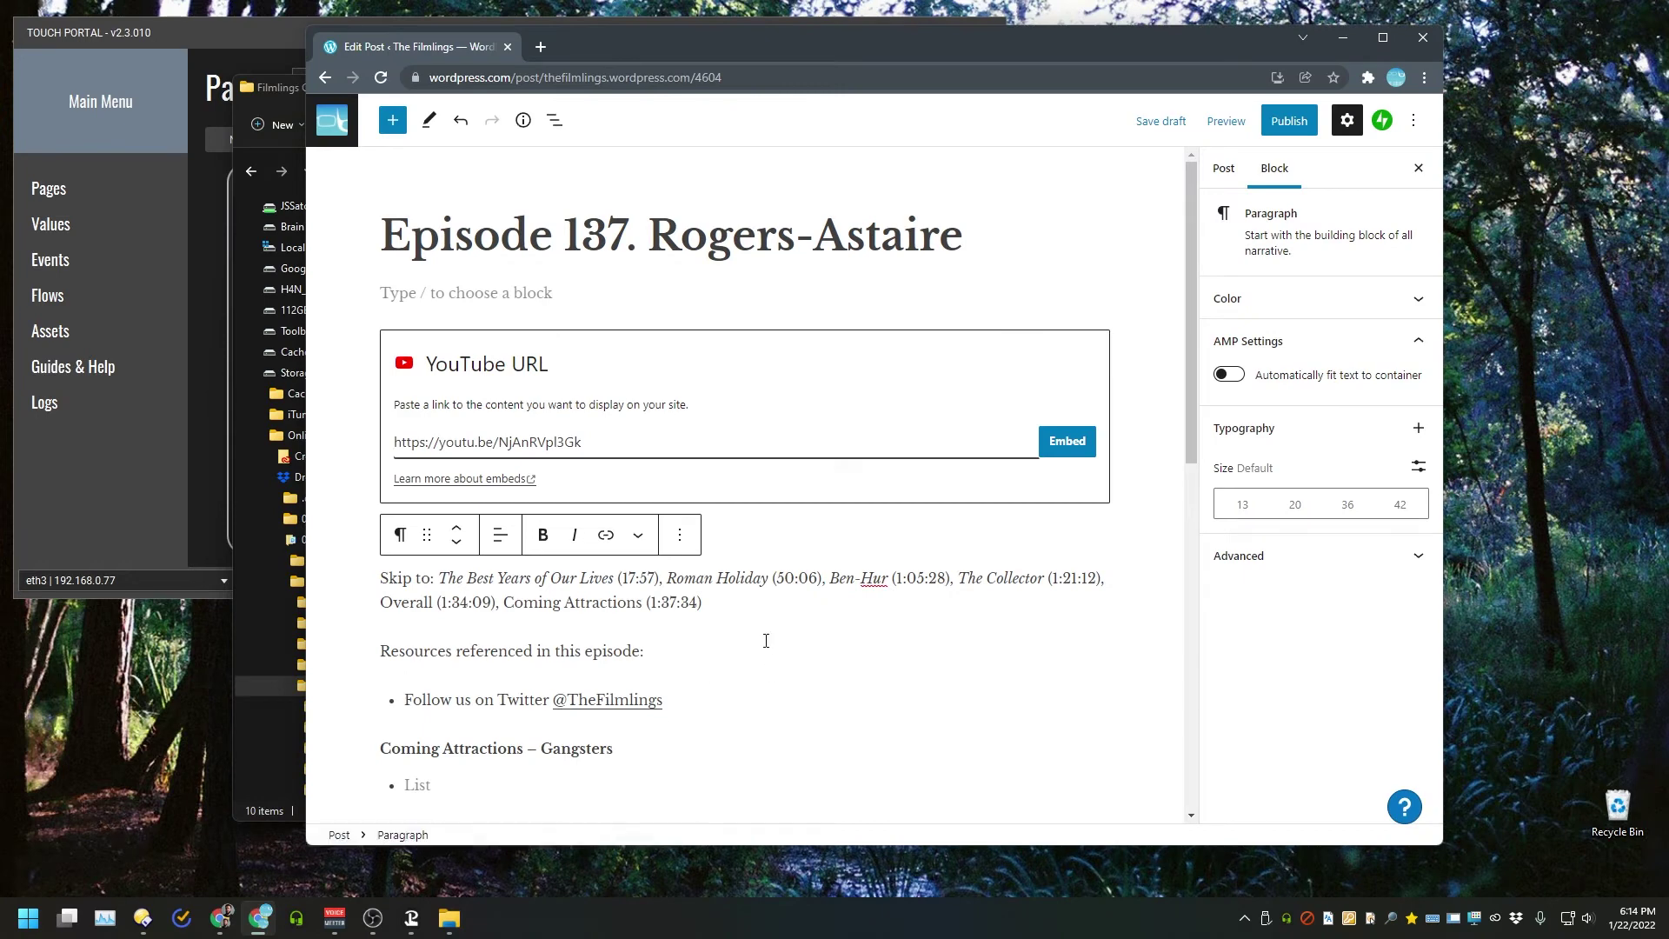
pyautogui.scroll(-3, 764, 640)
pyautogui.click(628, 515)
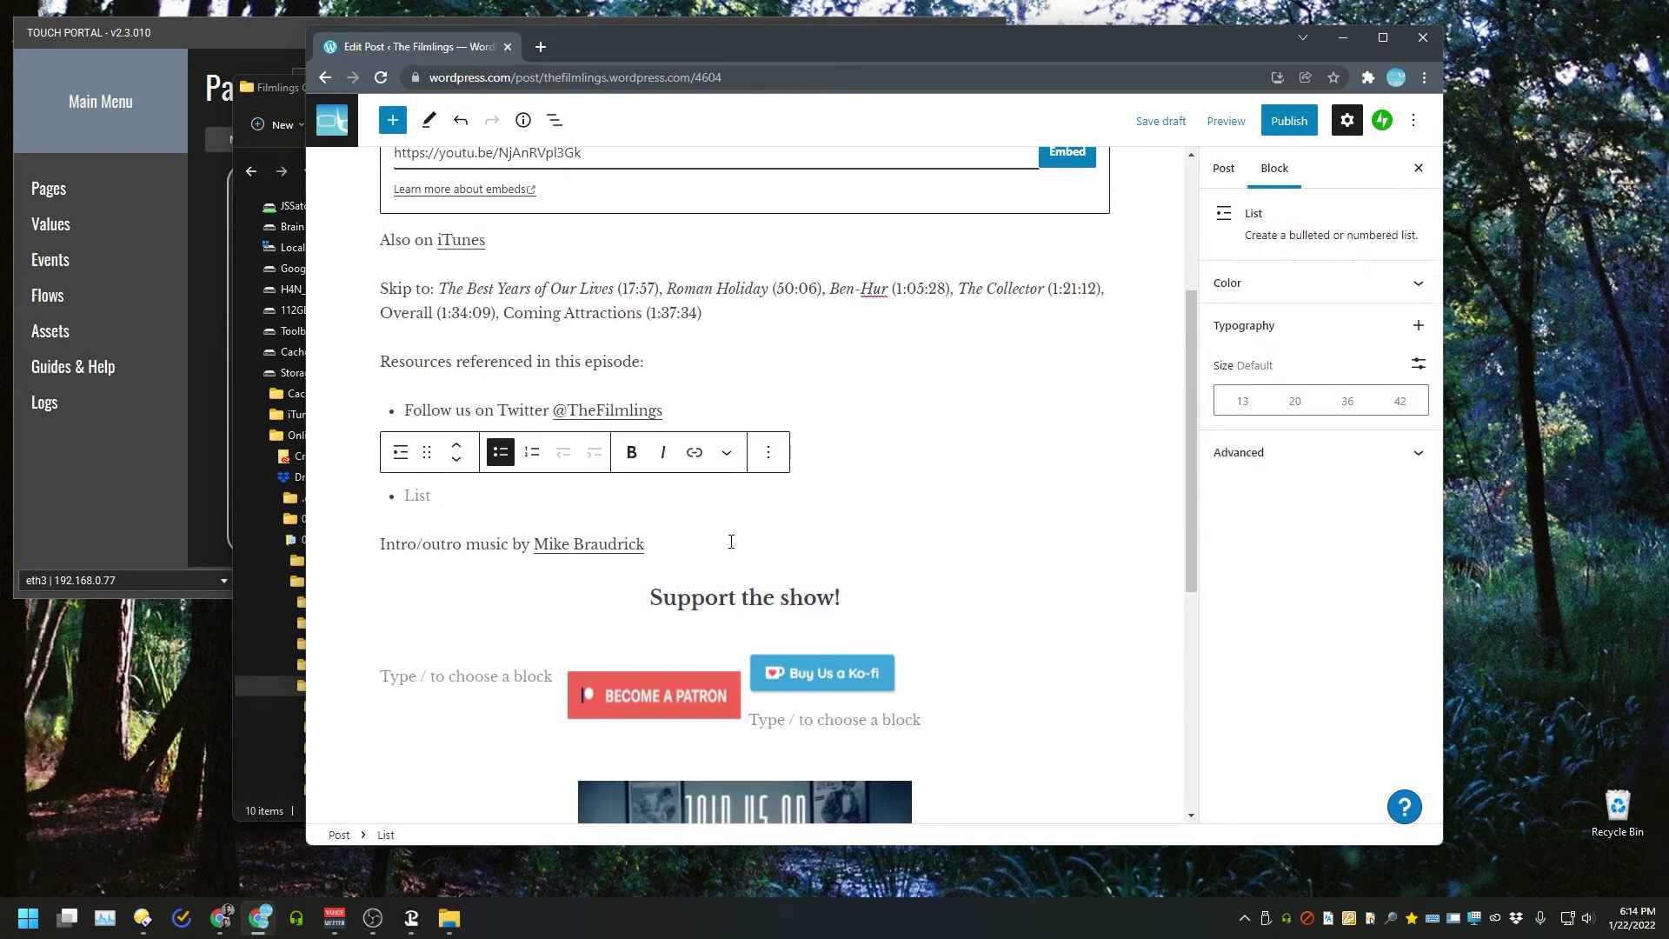
pyautogui.click(677, 361)
pyautogui.moveTo(480, 493); pyautogui.dragTo(391, 506)
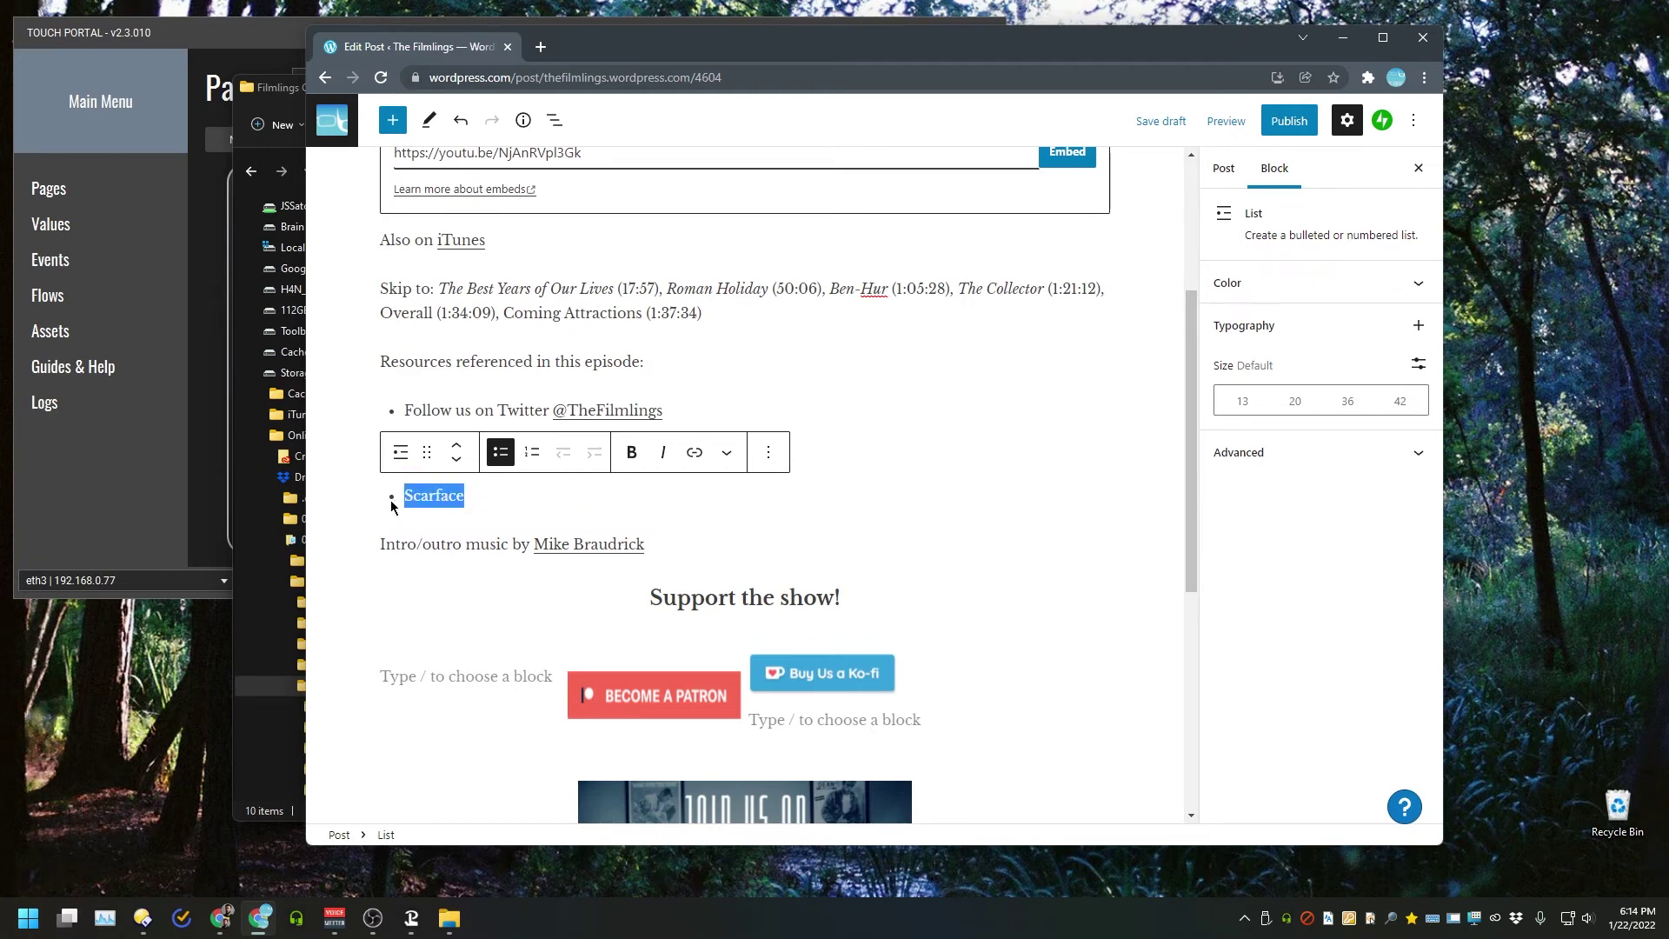
pyautogui.write('Scarface (1932)')
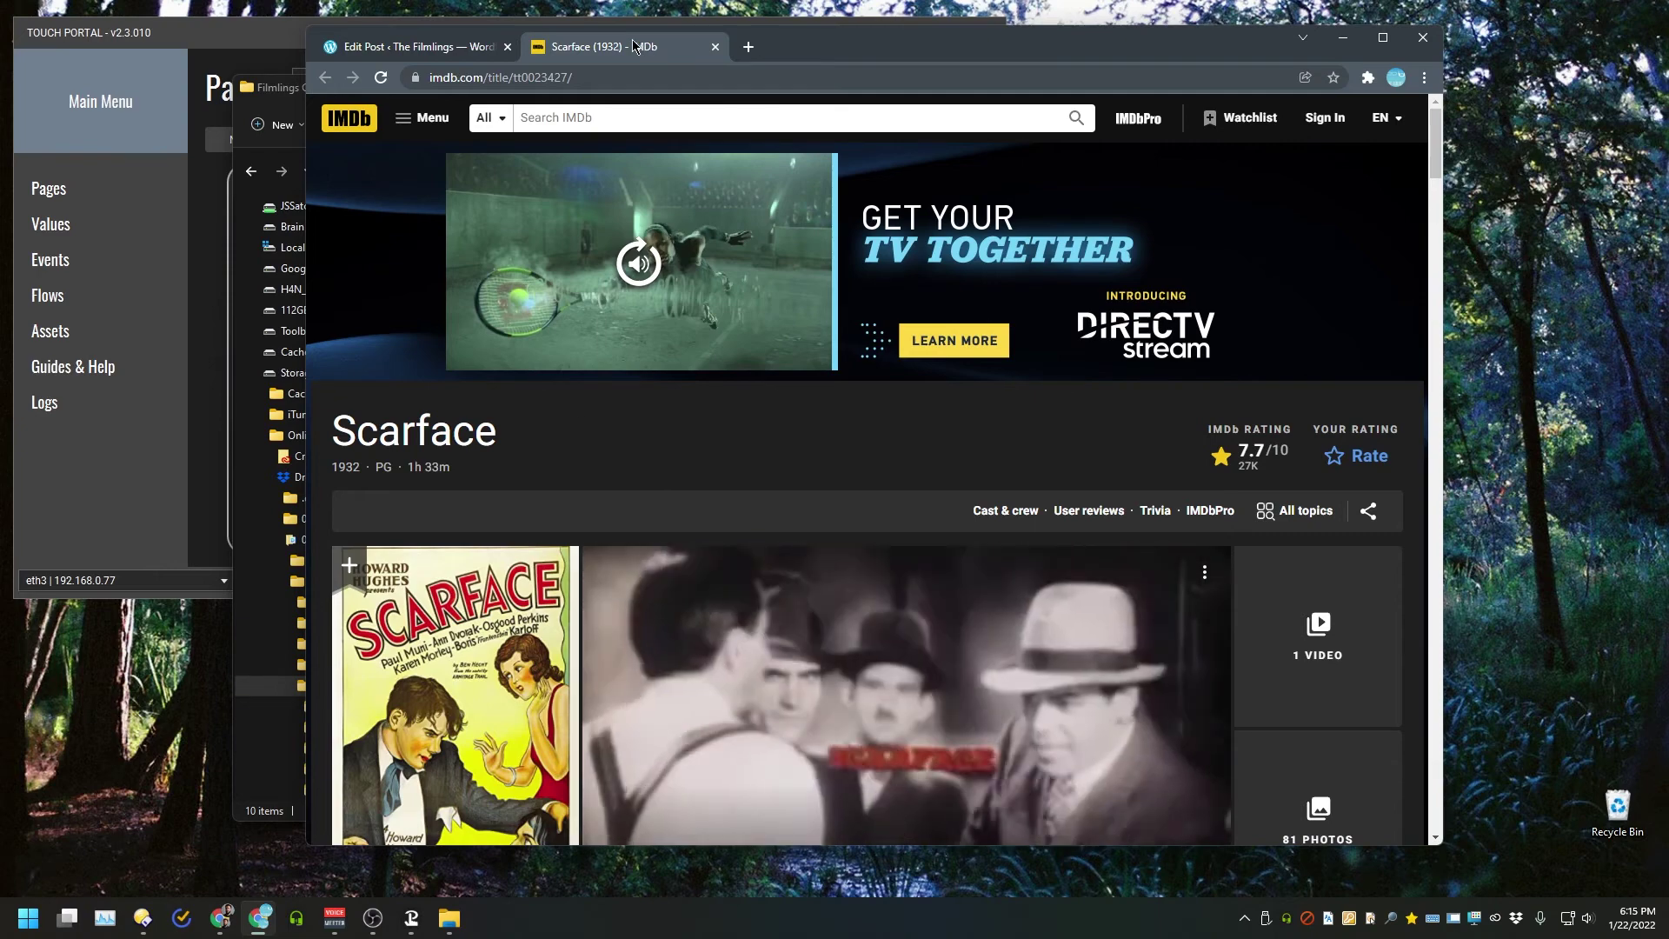
pyautogui.middleClick(633, 39)
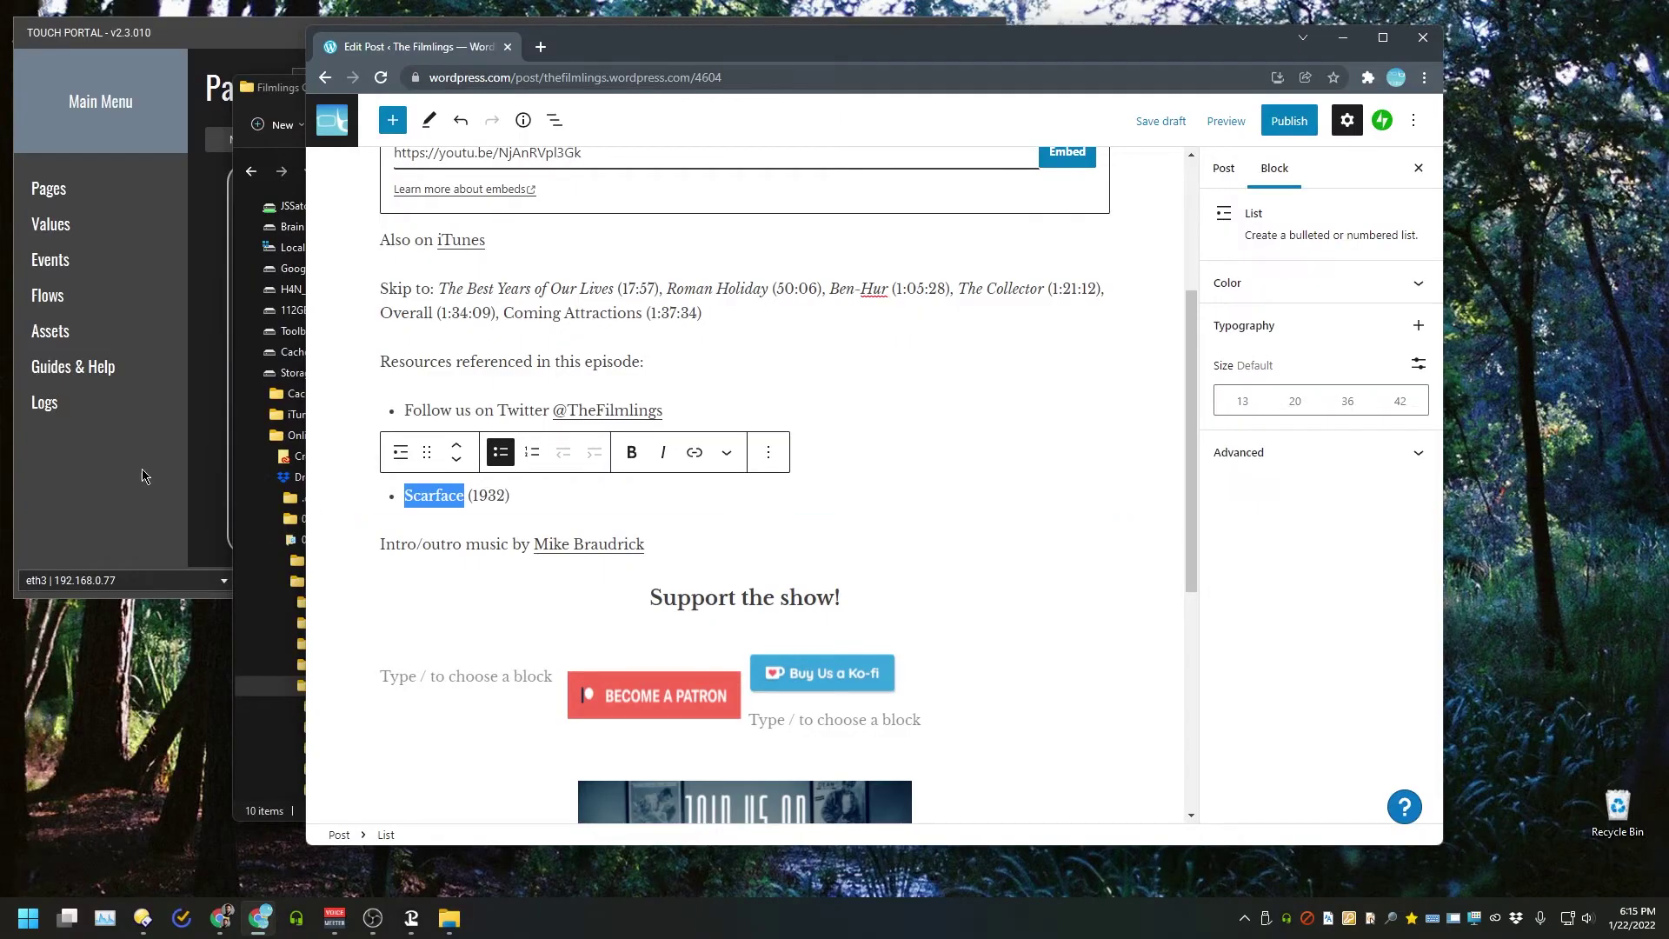
pyautogui.click(174, 480)
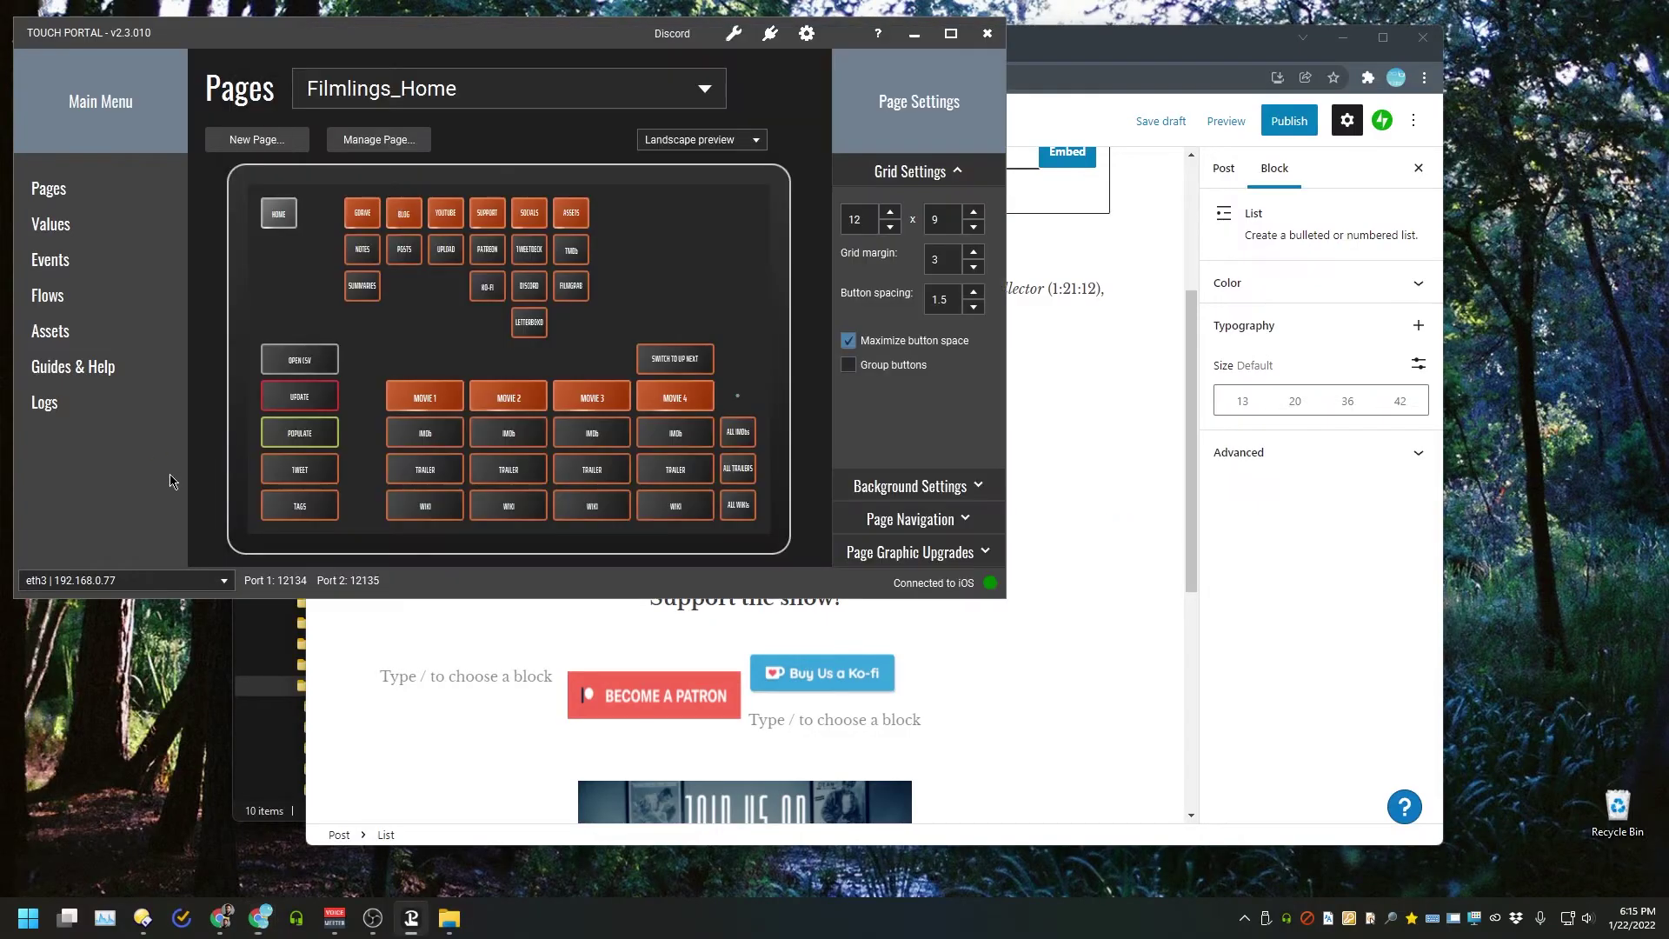
pyautogui.doubleClick(409, 431)
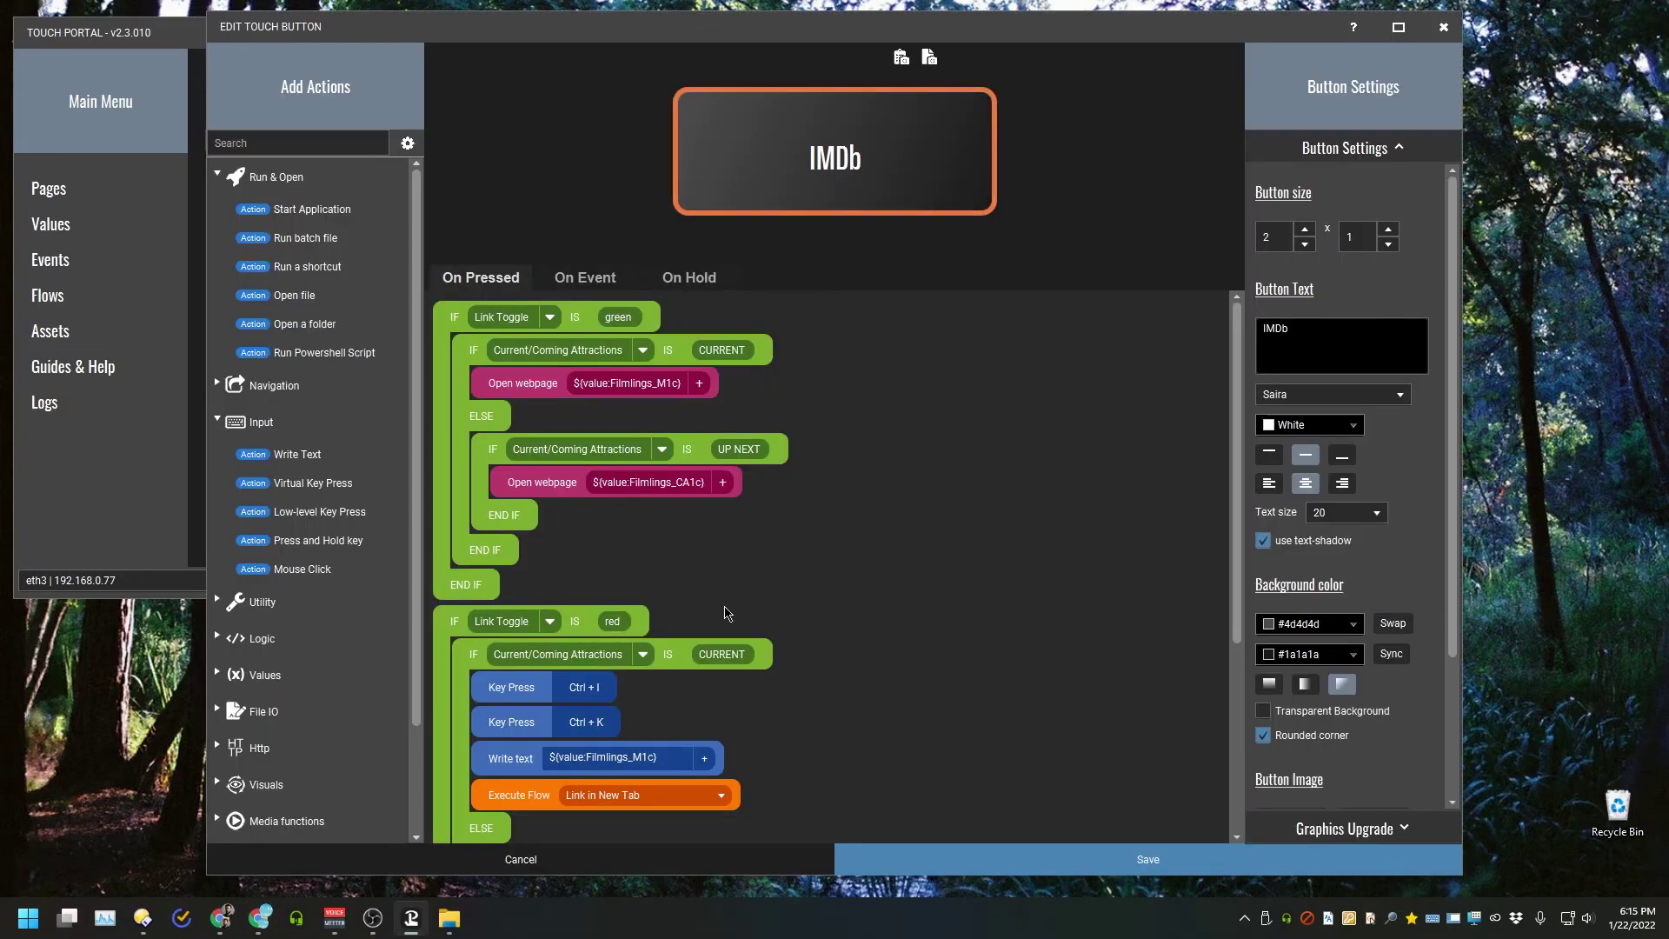
pyautogui.scroll(-3, 765, 614)
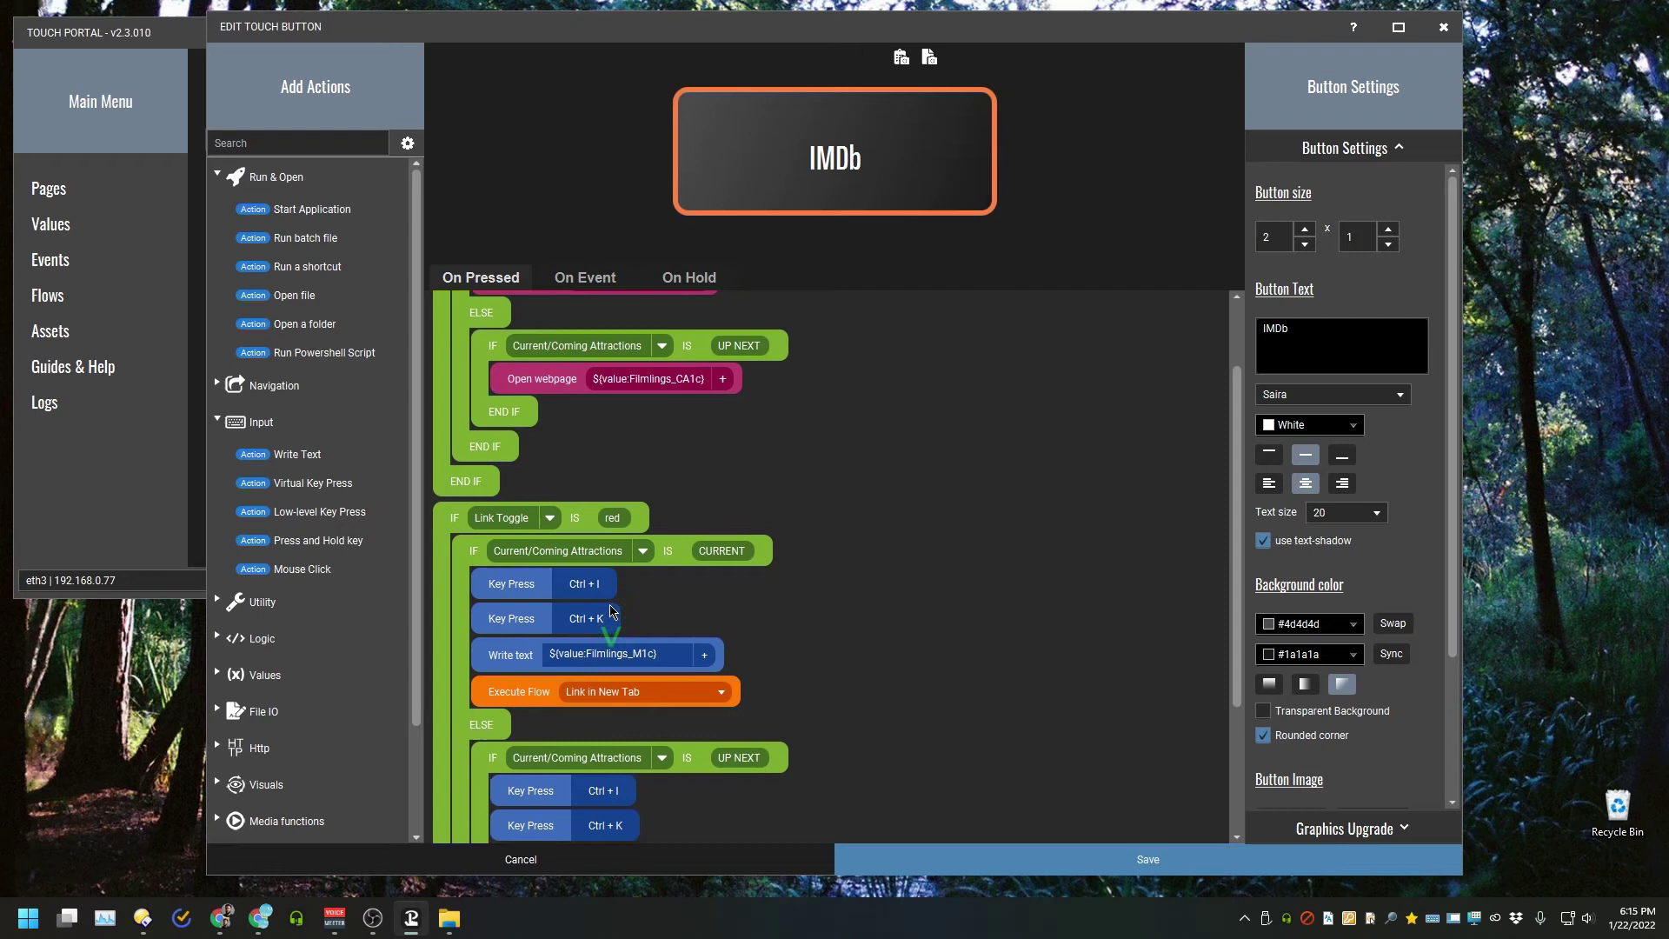
pyautogui.click(580, 865)
# - Italicise Scarface in the first bullet and link it to its IMDb page
pyautogui.click(1134, 515)
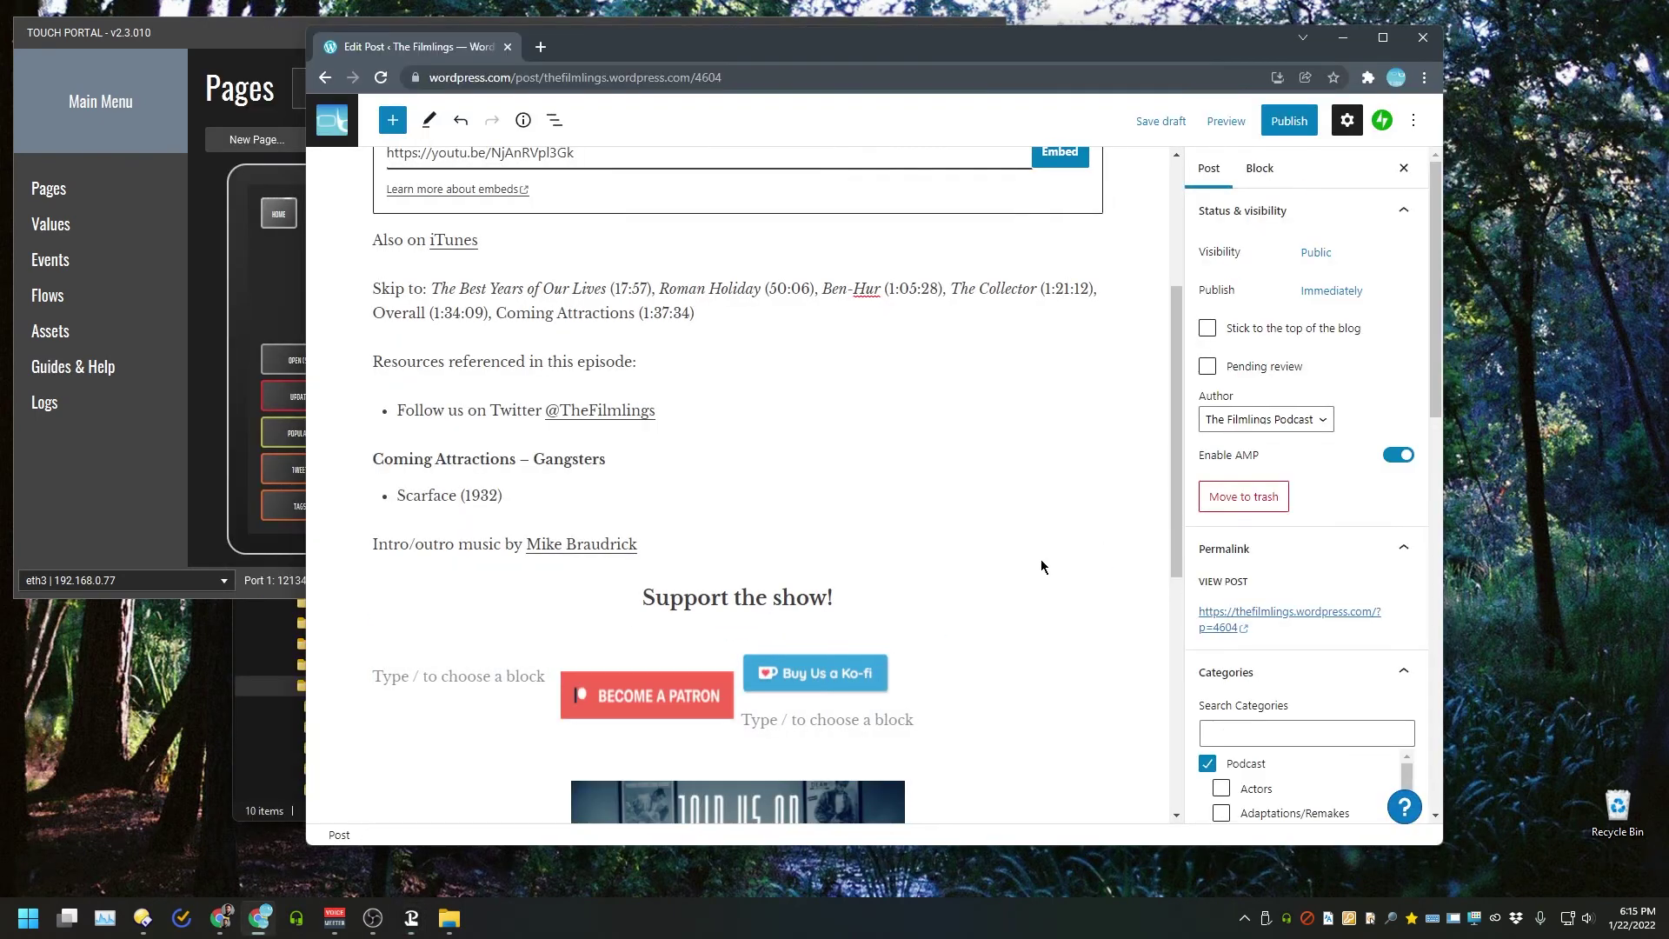
pyautogui.click(457, 496)
pyautogui.doubleClick(461, 496)
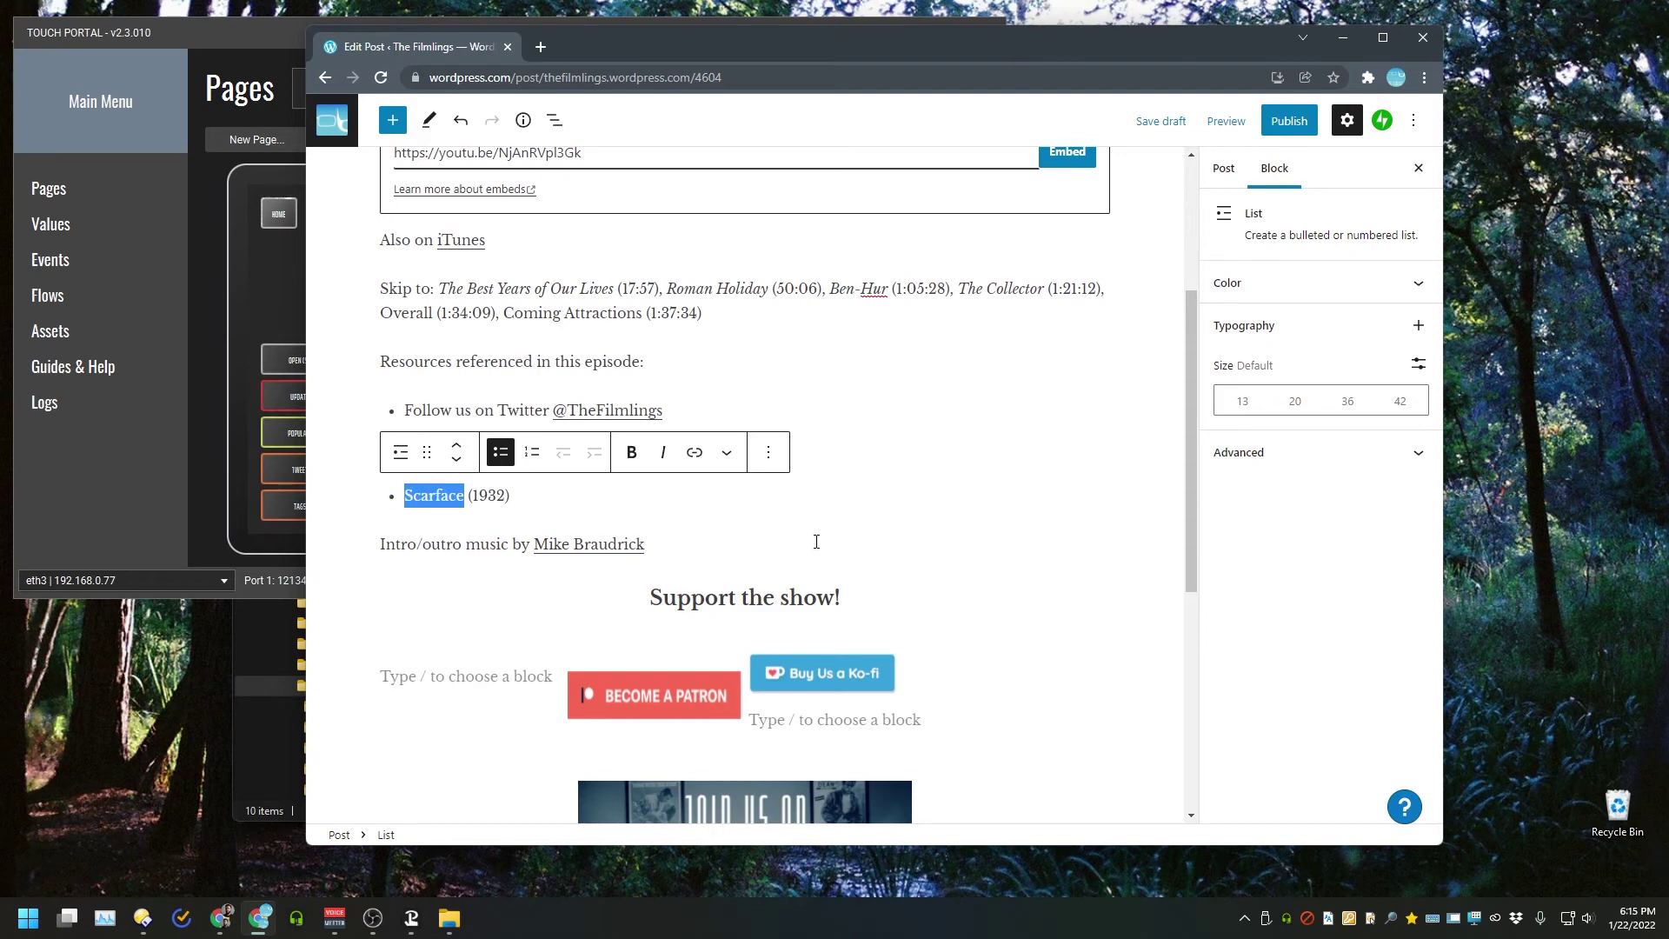
pyautogui.hotkey('ctrl', 'i')
pyautogui.hotkey('ctrl', 'k')
pyautogui.write('https://www.imdb.com/title/tt0023427/')
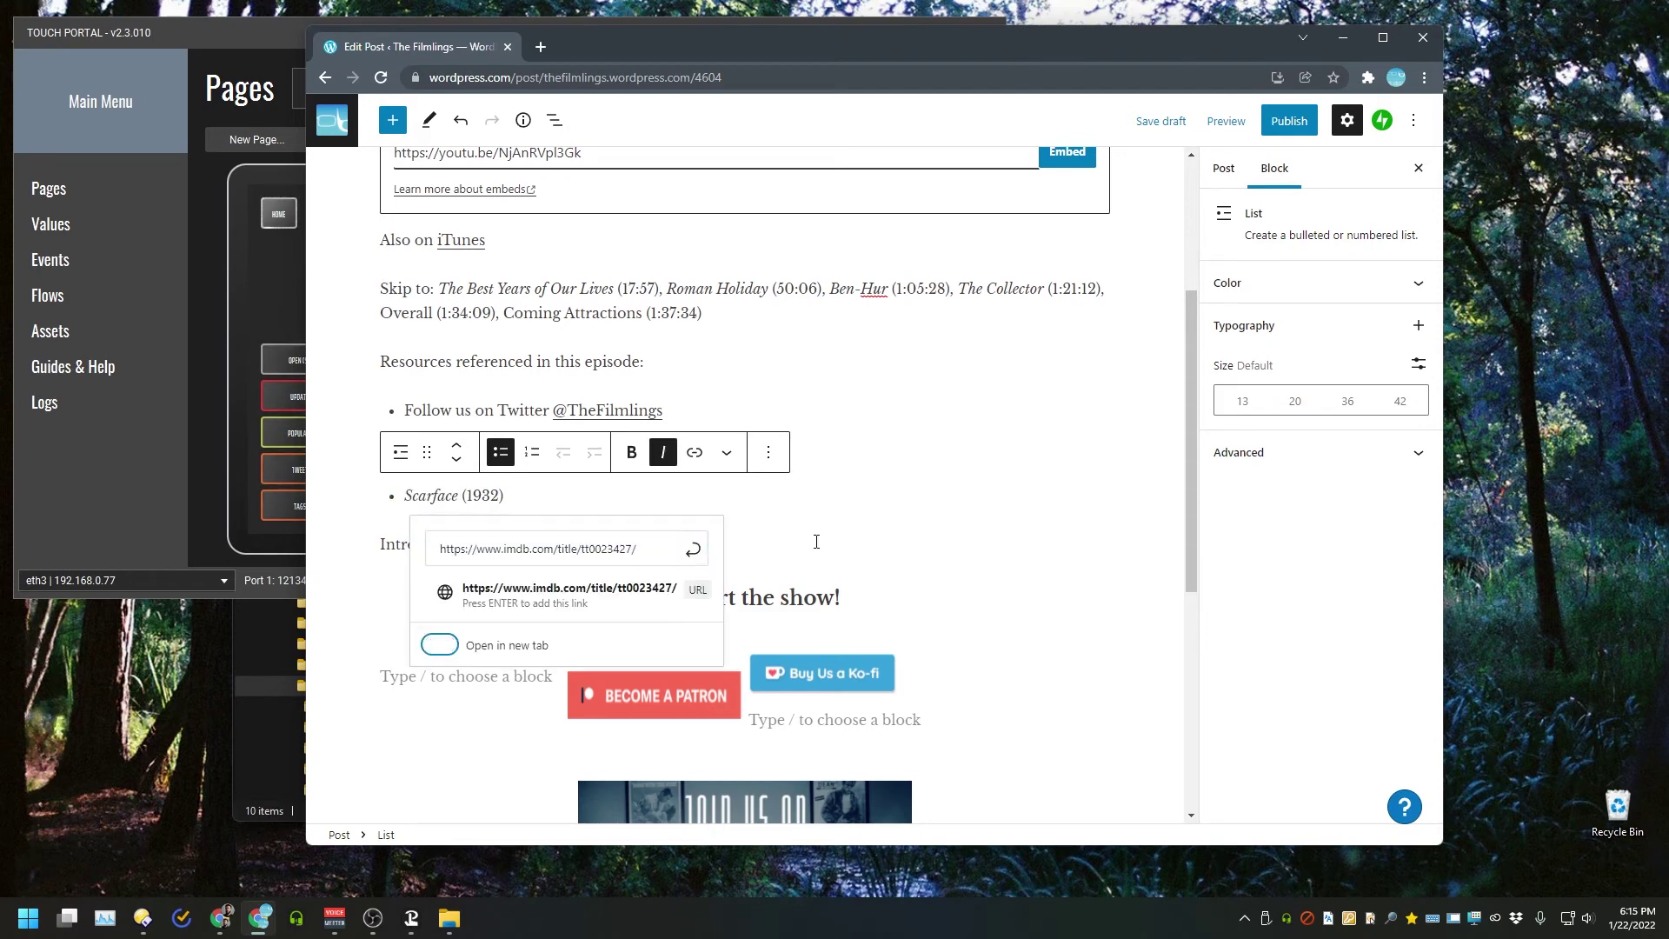
pyautogui.press('Return')
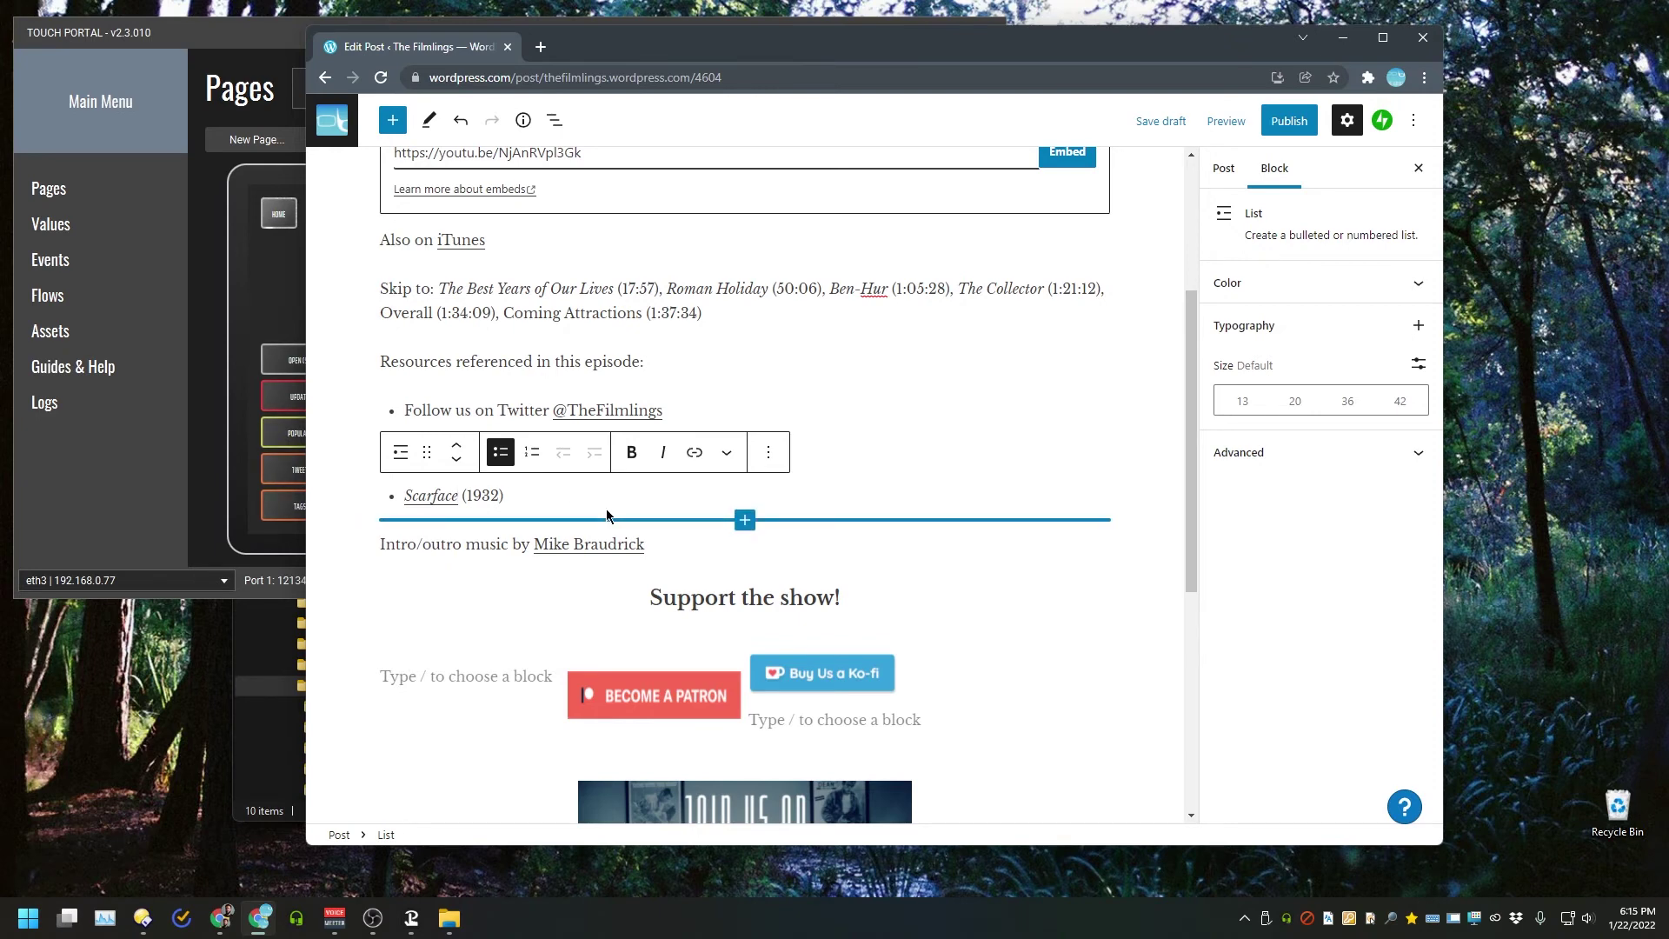
# - Add bullets for Angels with Dirty Faces (1938), Scarface (1983) and Goodfellas (1990)
pyautogui.press('Return')
pyautogui.write('Angels with Dirty Faces (1938)')
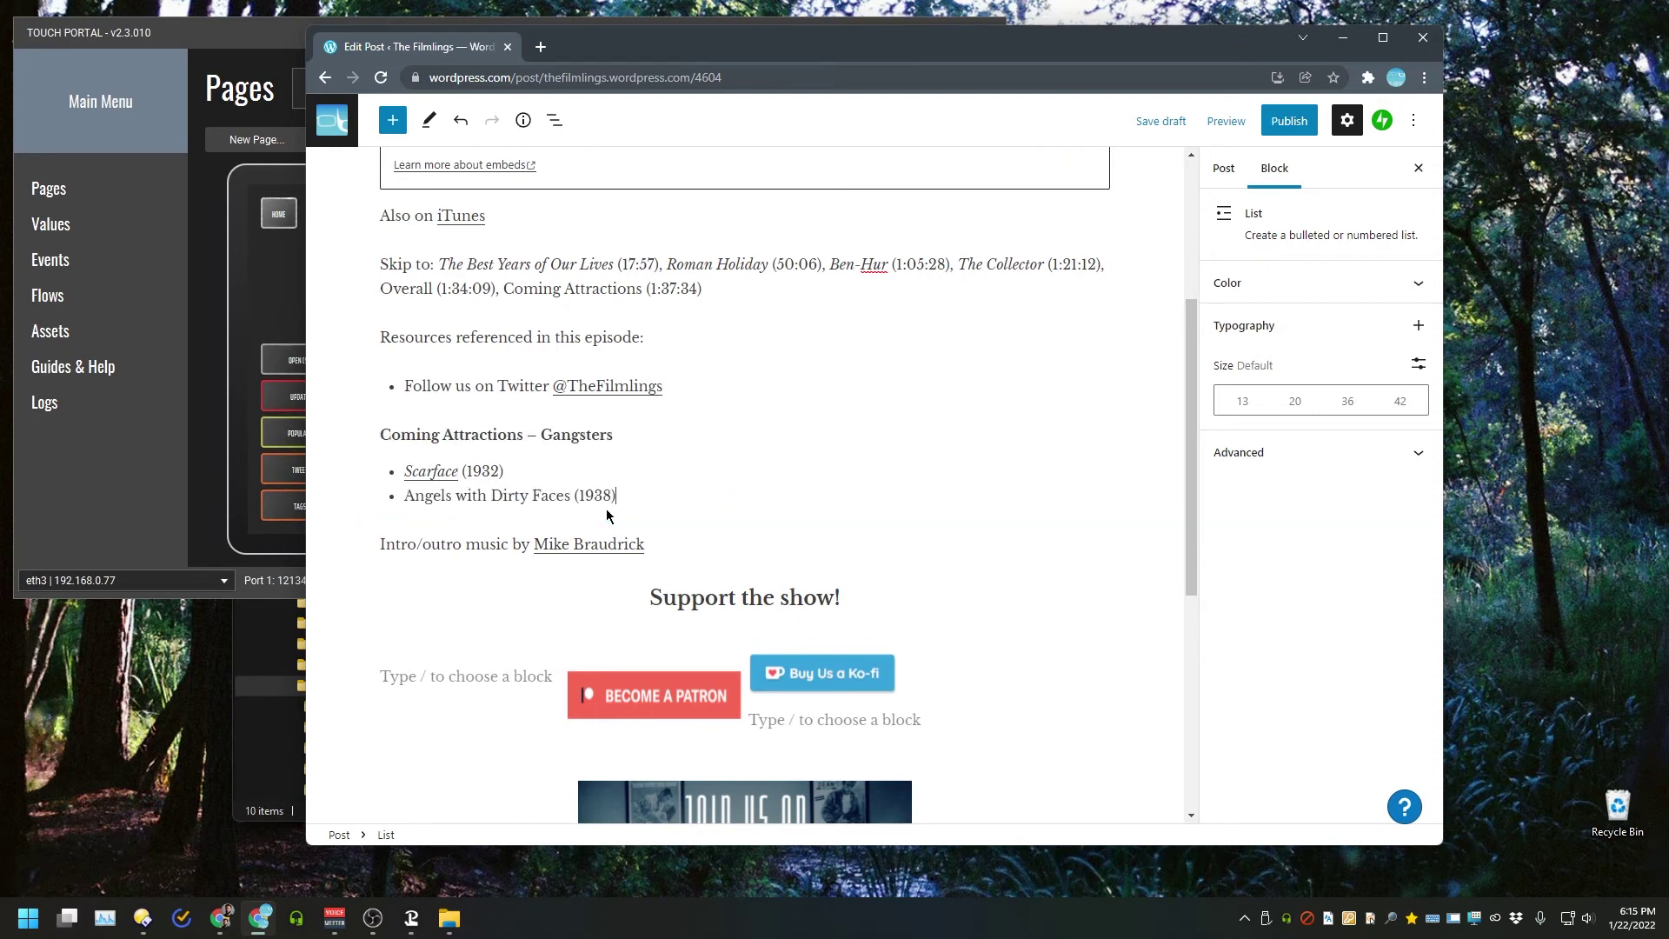
pyautogui.press('Return')
pyautogui.write('Scarface (1983)')
pyautogui.press('Return')
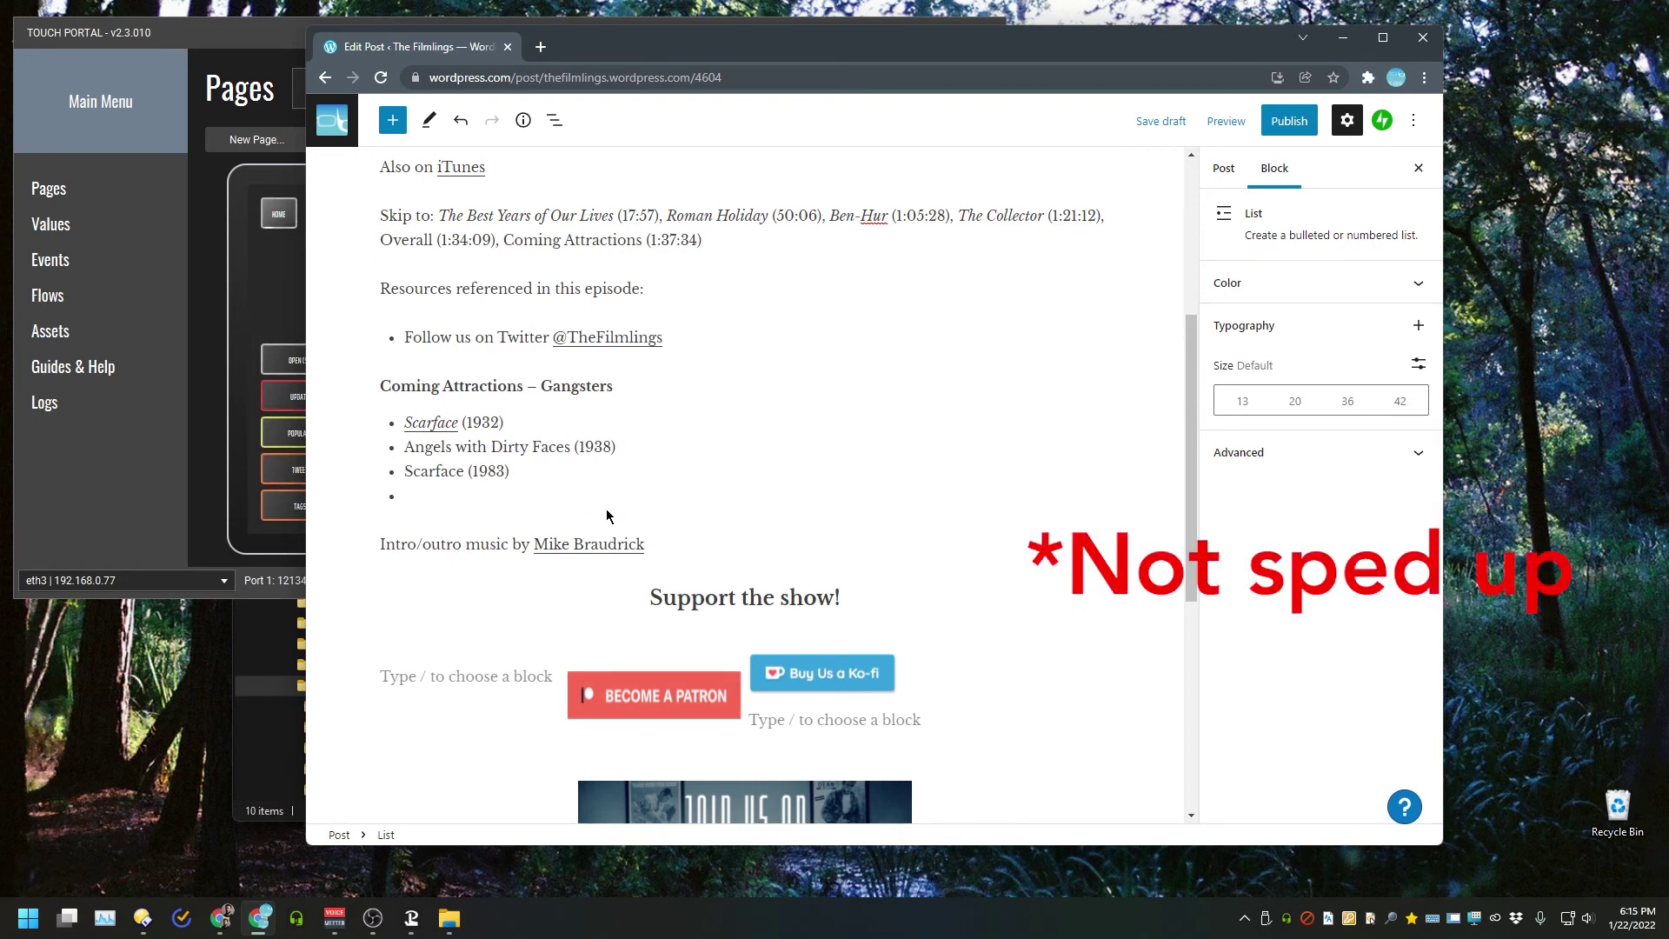
pyautogui.write('Goodfellas (1990)')
# - Italicise Angels with Dirty Faces and link it to its IMDb page
pyautogui.moveTo(570, 447); pyautogui.dragTo(408, 455)
pyautogui.hotkey('ctrl', 'i')
pyautogui.hotkey('ctrl', 'k')
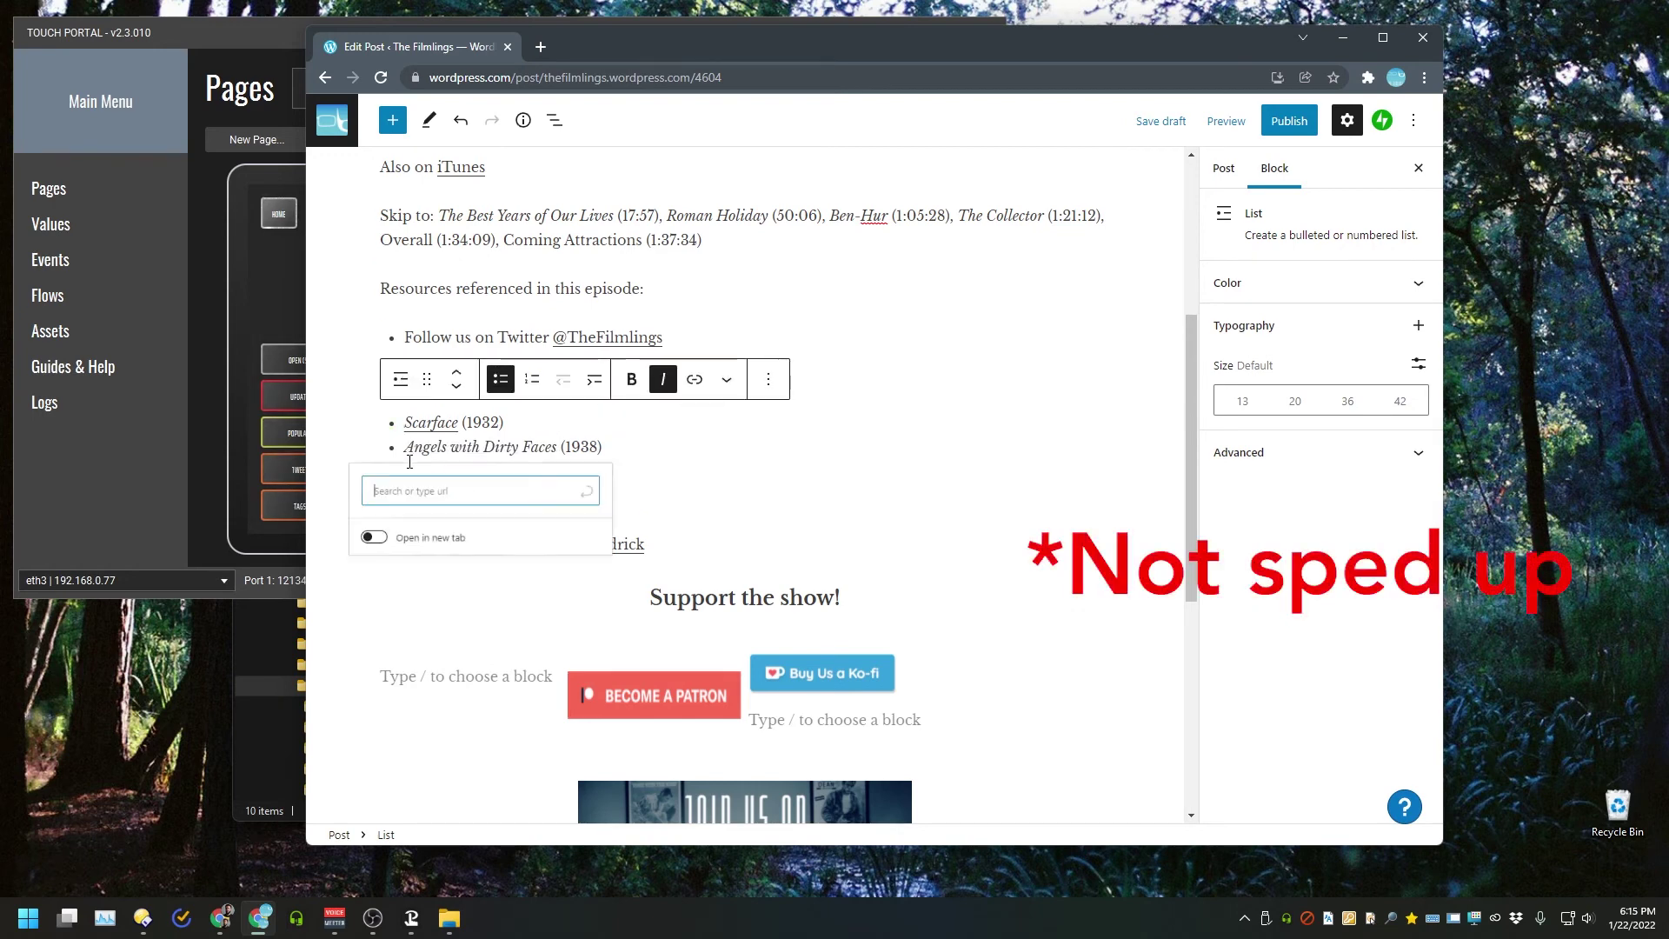
pyautogui.write('https://www.imdb.com/title/tt0029870/')
pyautogui.press('Return')
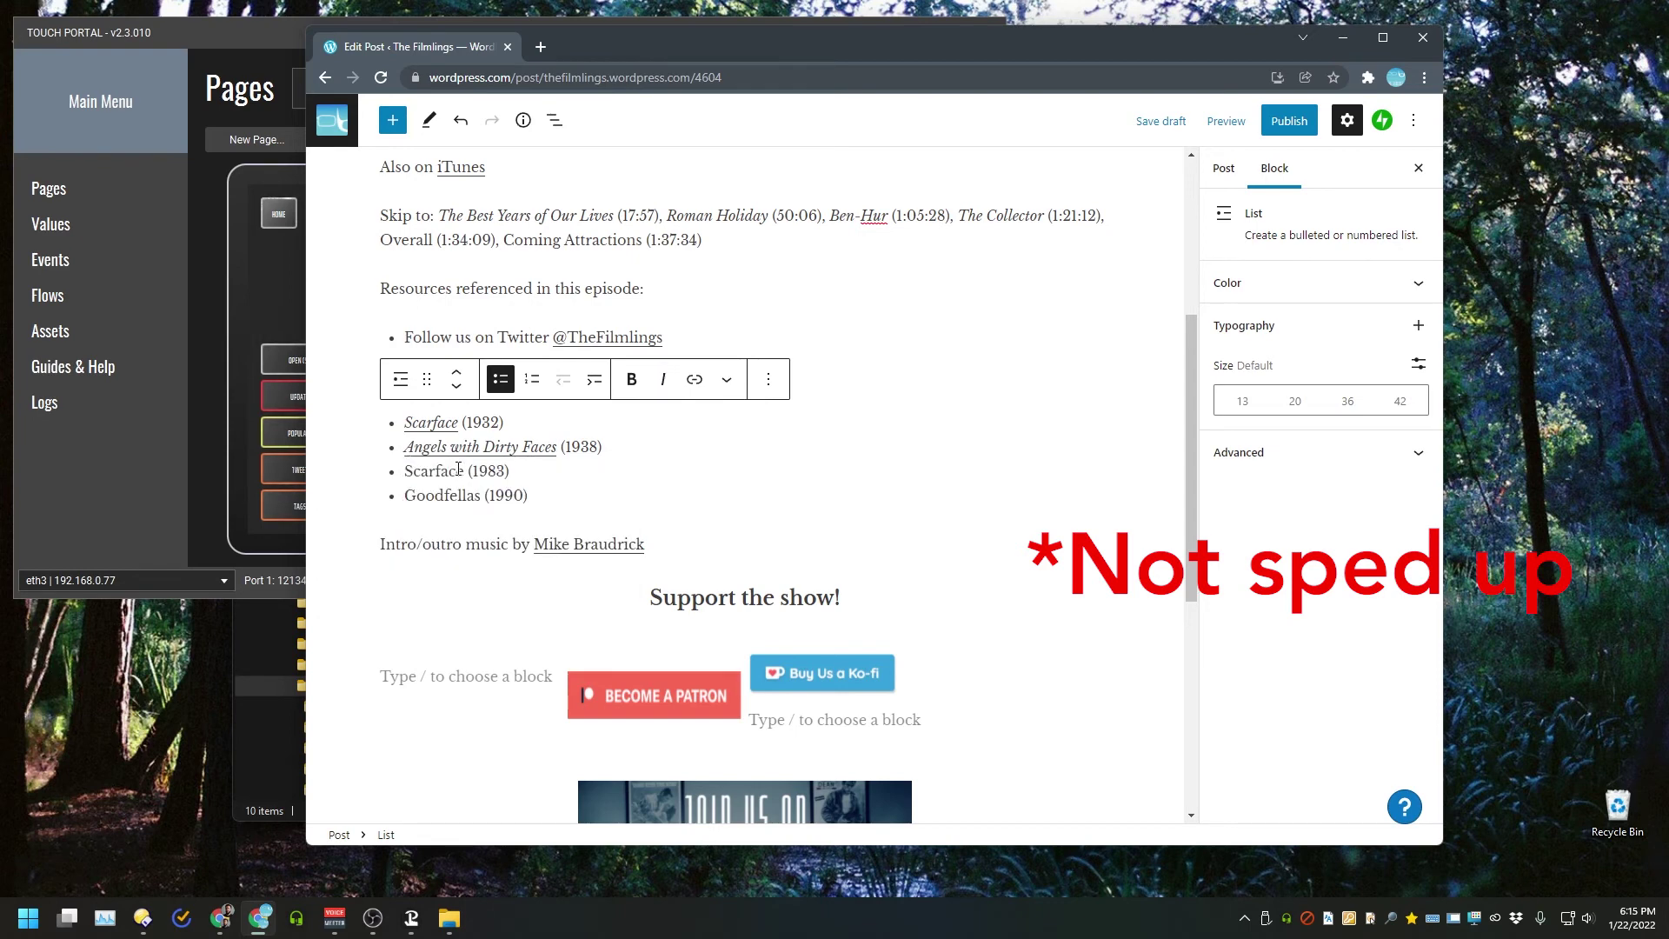
# - Italicise Scarface (1983) and Goodfellas and link each to its IMDb page
pyautogui.moveTo(466, 471); pyautogui.dragTo(403, 470)
pyautogui.hotkey('ctrl', 'i')
pyautogui.hotkey('ctrl', 'k')
pyautogui.write('https://www.imdb.com/title/tt0086250/')
pyautogui.press('Return')
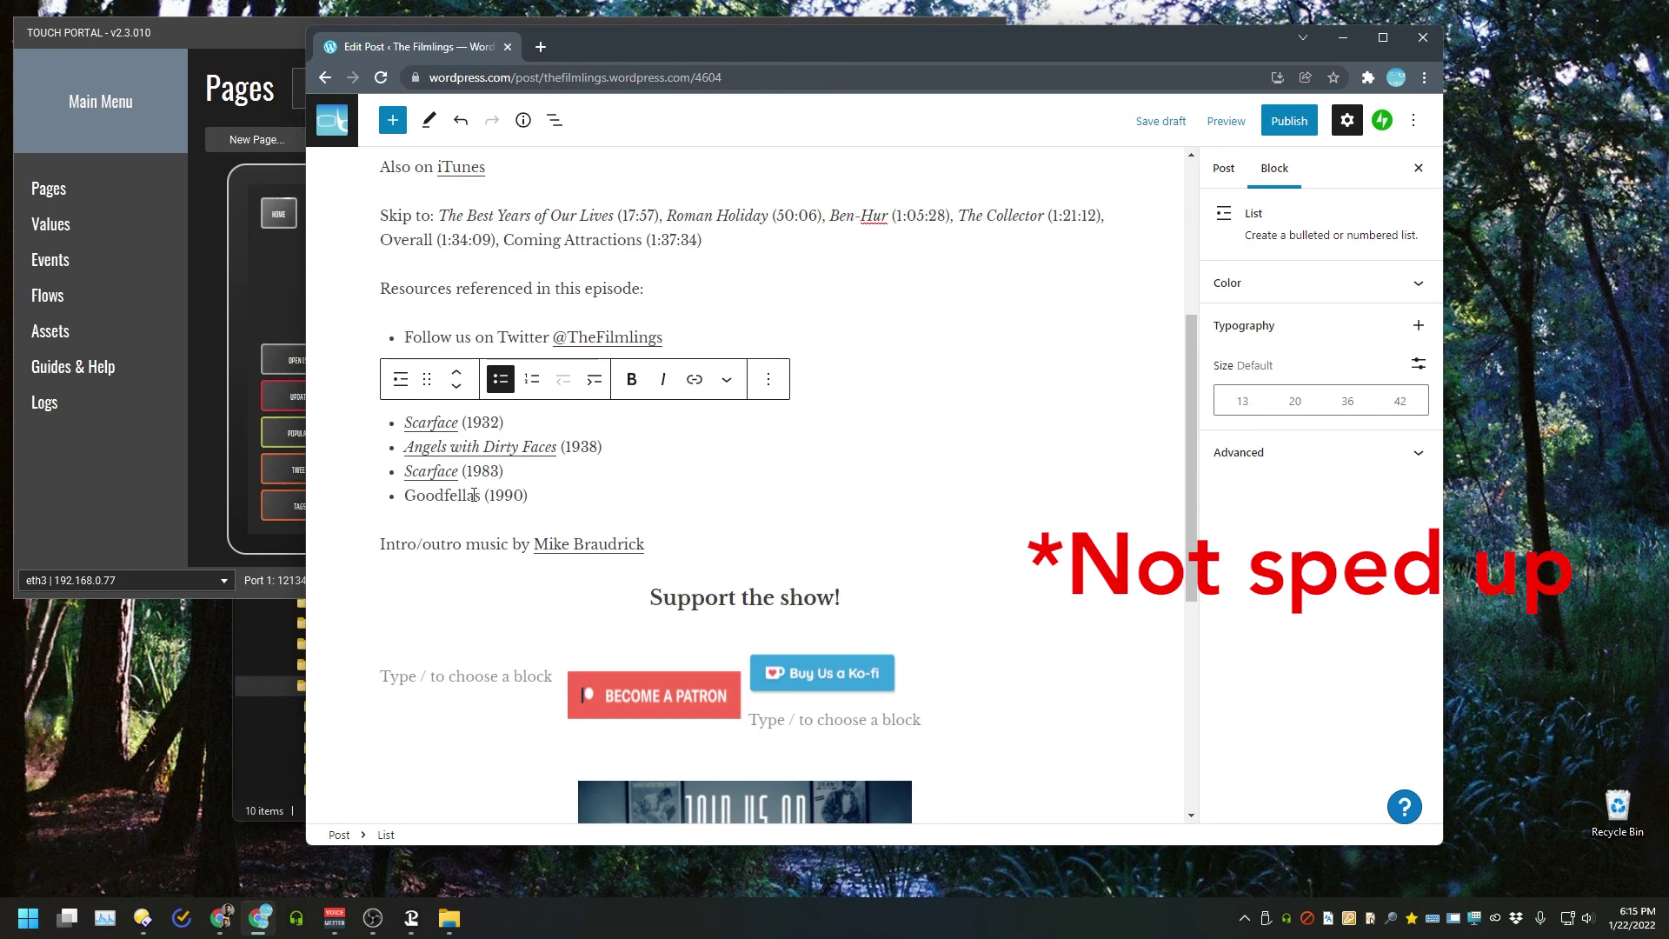
pyautogui.moveTo(474, 495); pyautogui.dragTo(408, 493)
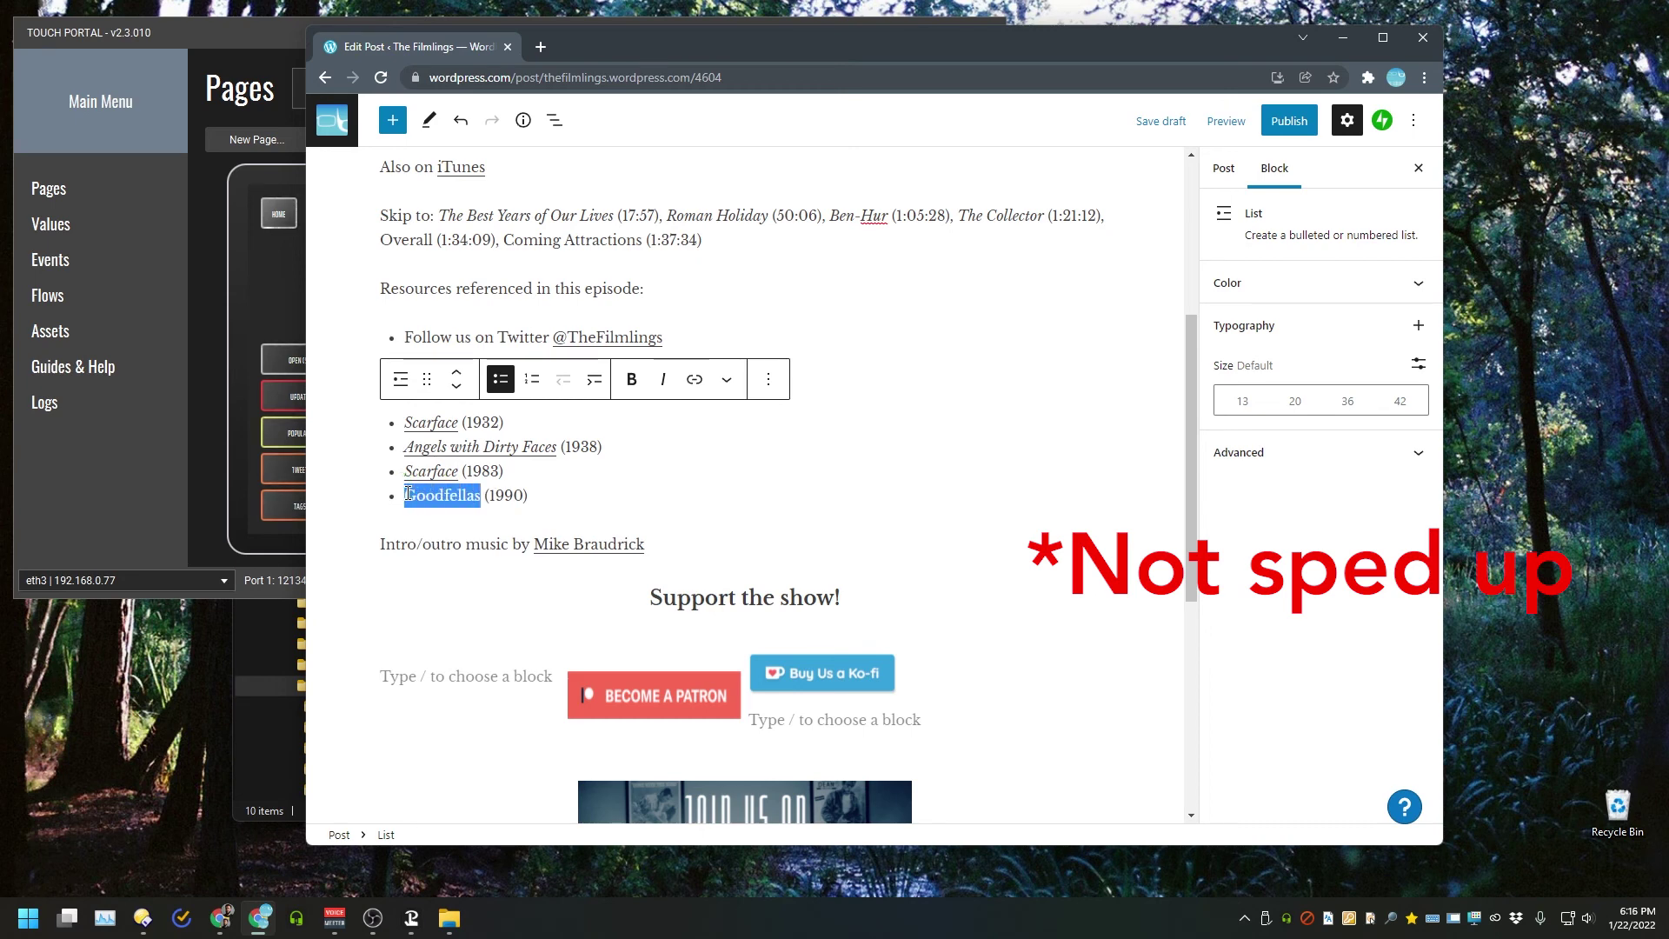
pyautogui.hotkey('ctrl', 'i')
pyautogui.hotkey('ctrl', 'k')
pyautogui.write('https://www.imdb.com/title/tt0099685/')
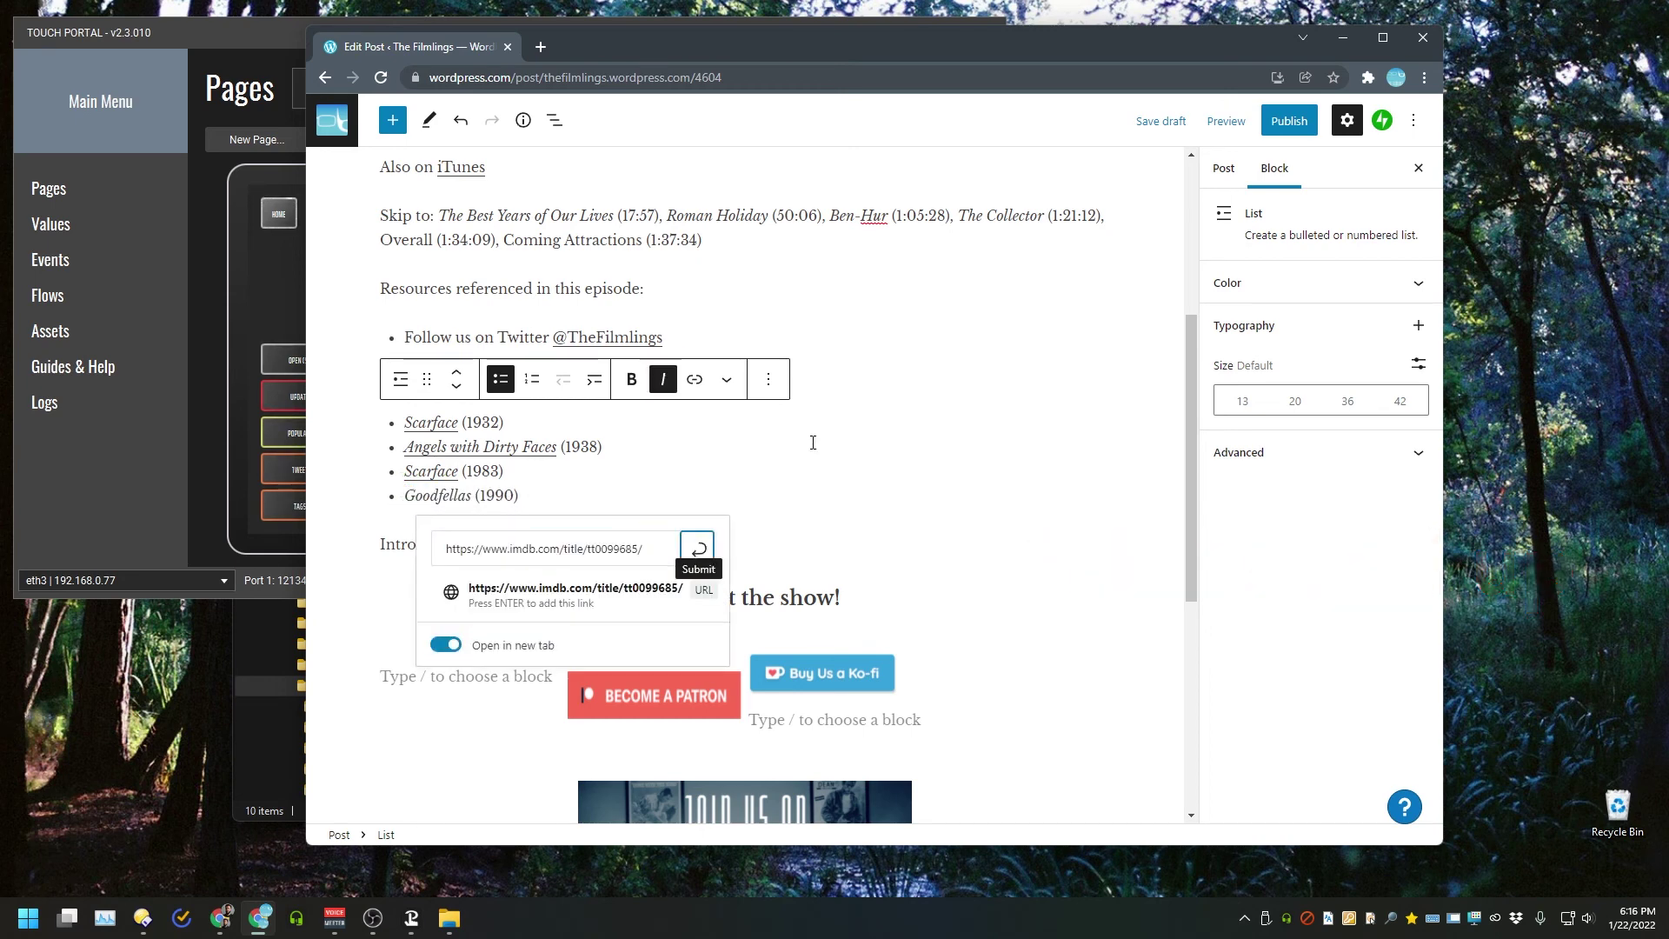
pyautogui.press('Return')
# - Test the Goodfellas and Angels with Dirty Faces IMDb links, then return to the post
pyautogui.click(434, 499)
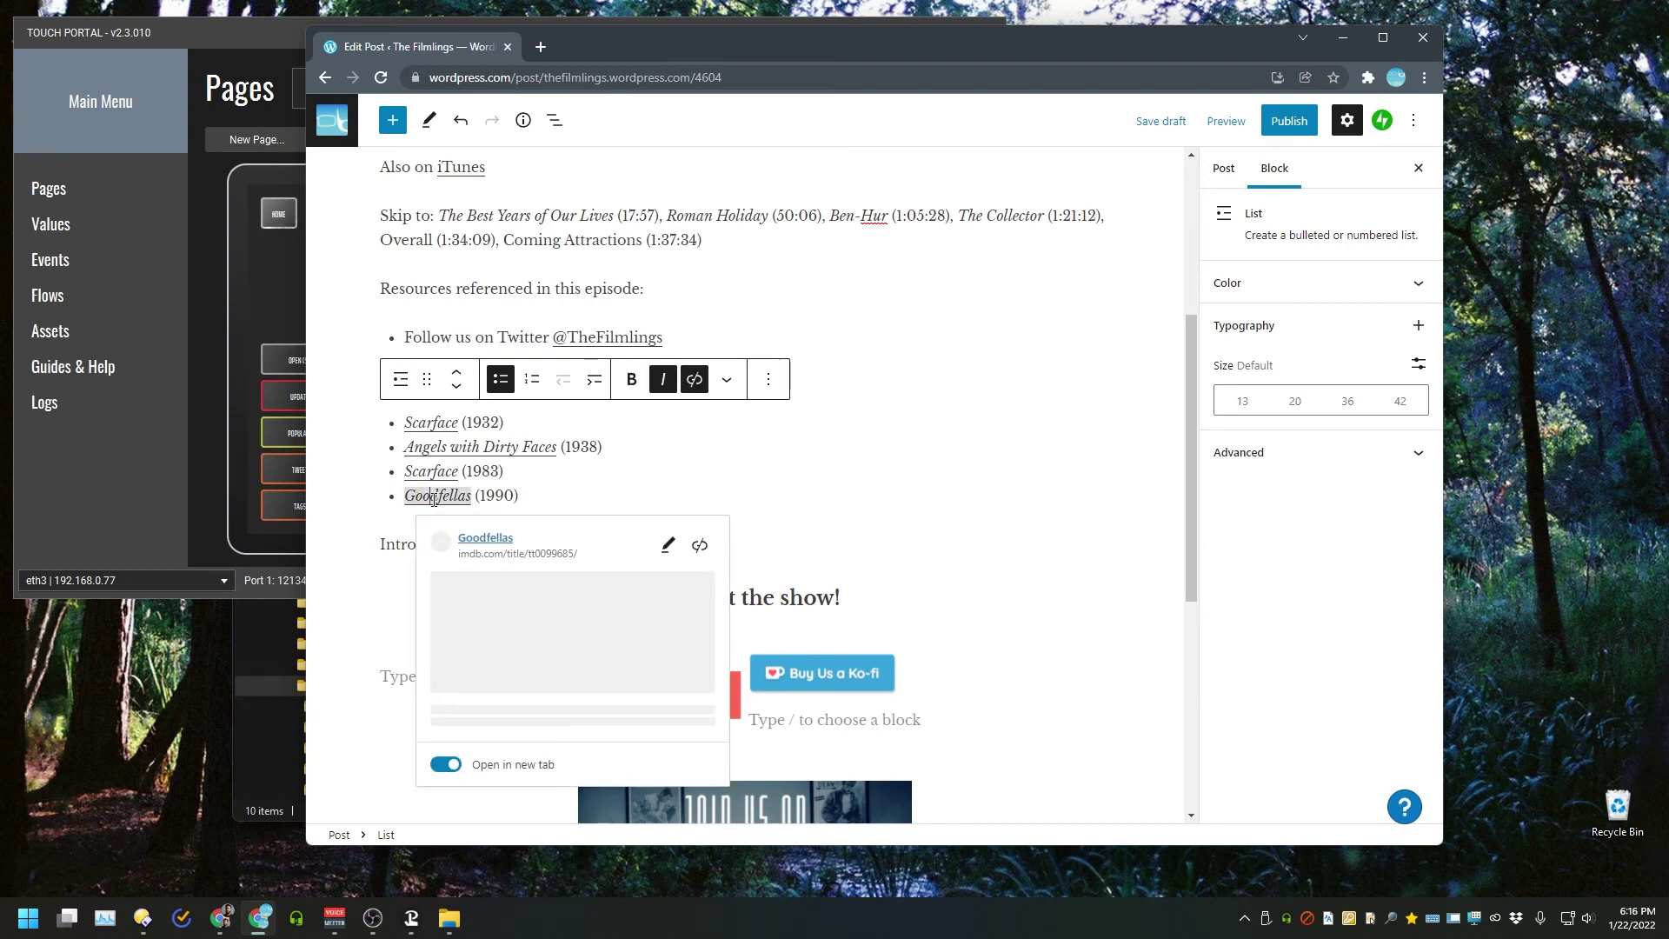
pyautogui.click(488, 538)
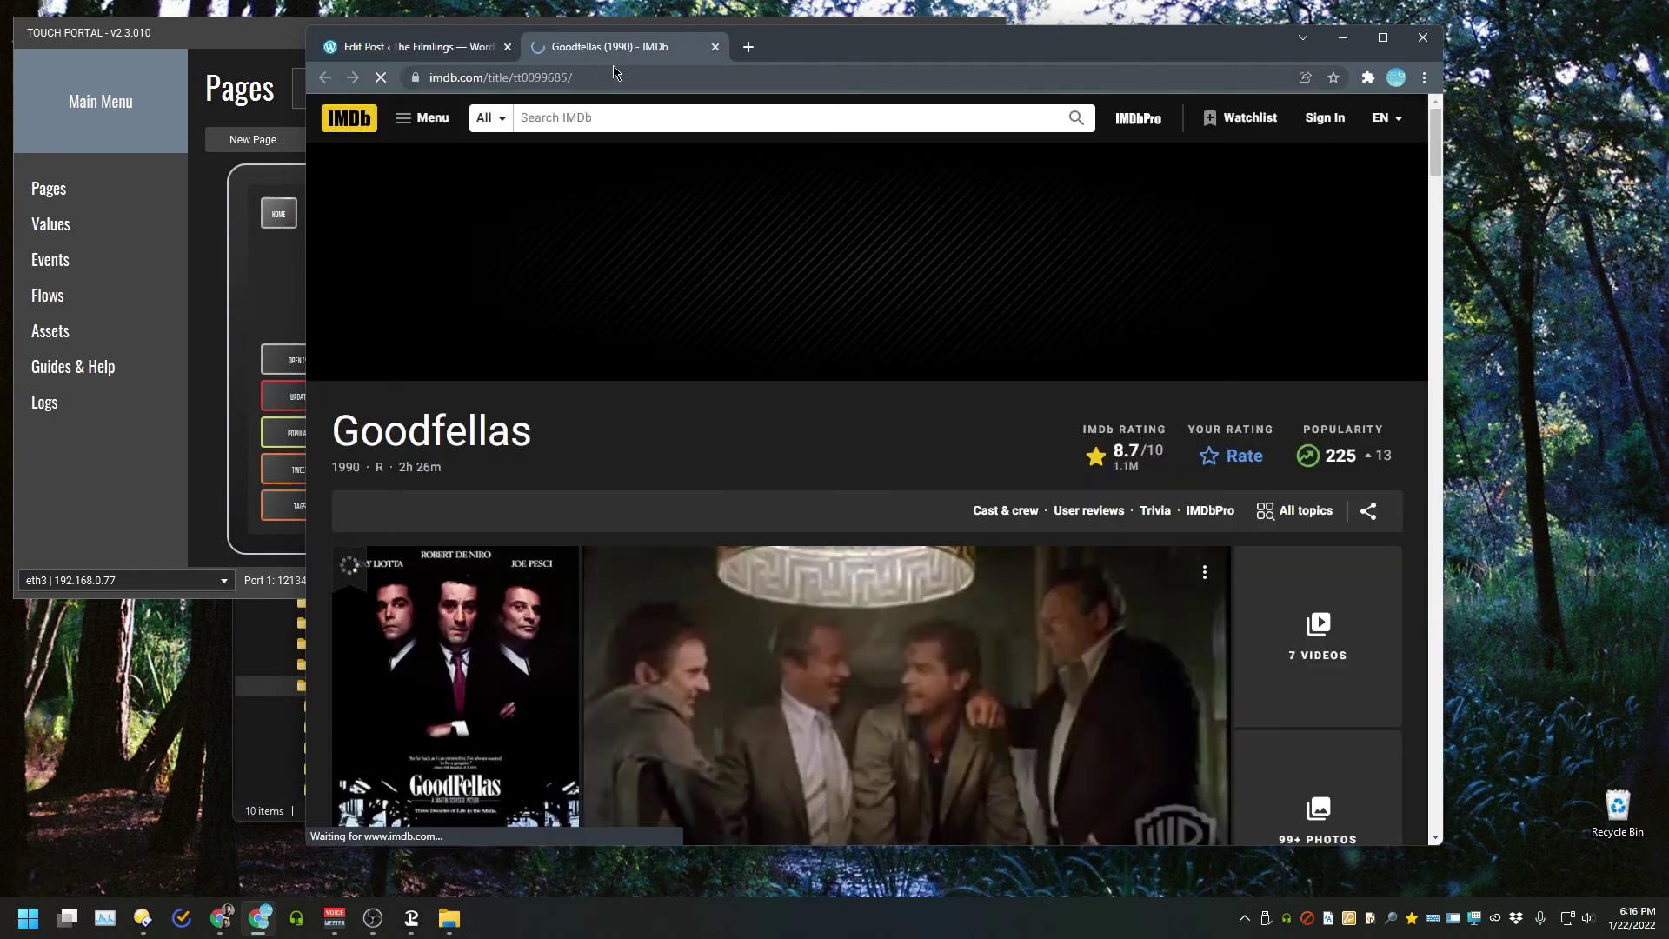
pyautogui.hotkey('ctrl', 'w')
pyautogui.click(435, 447)
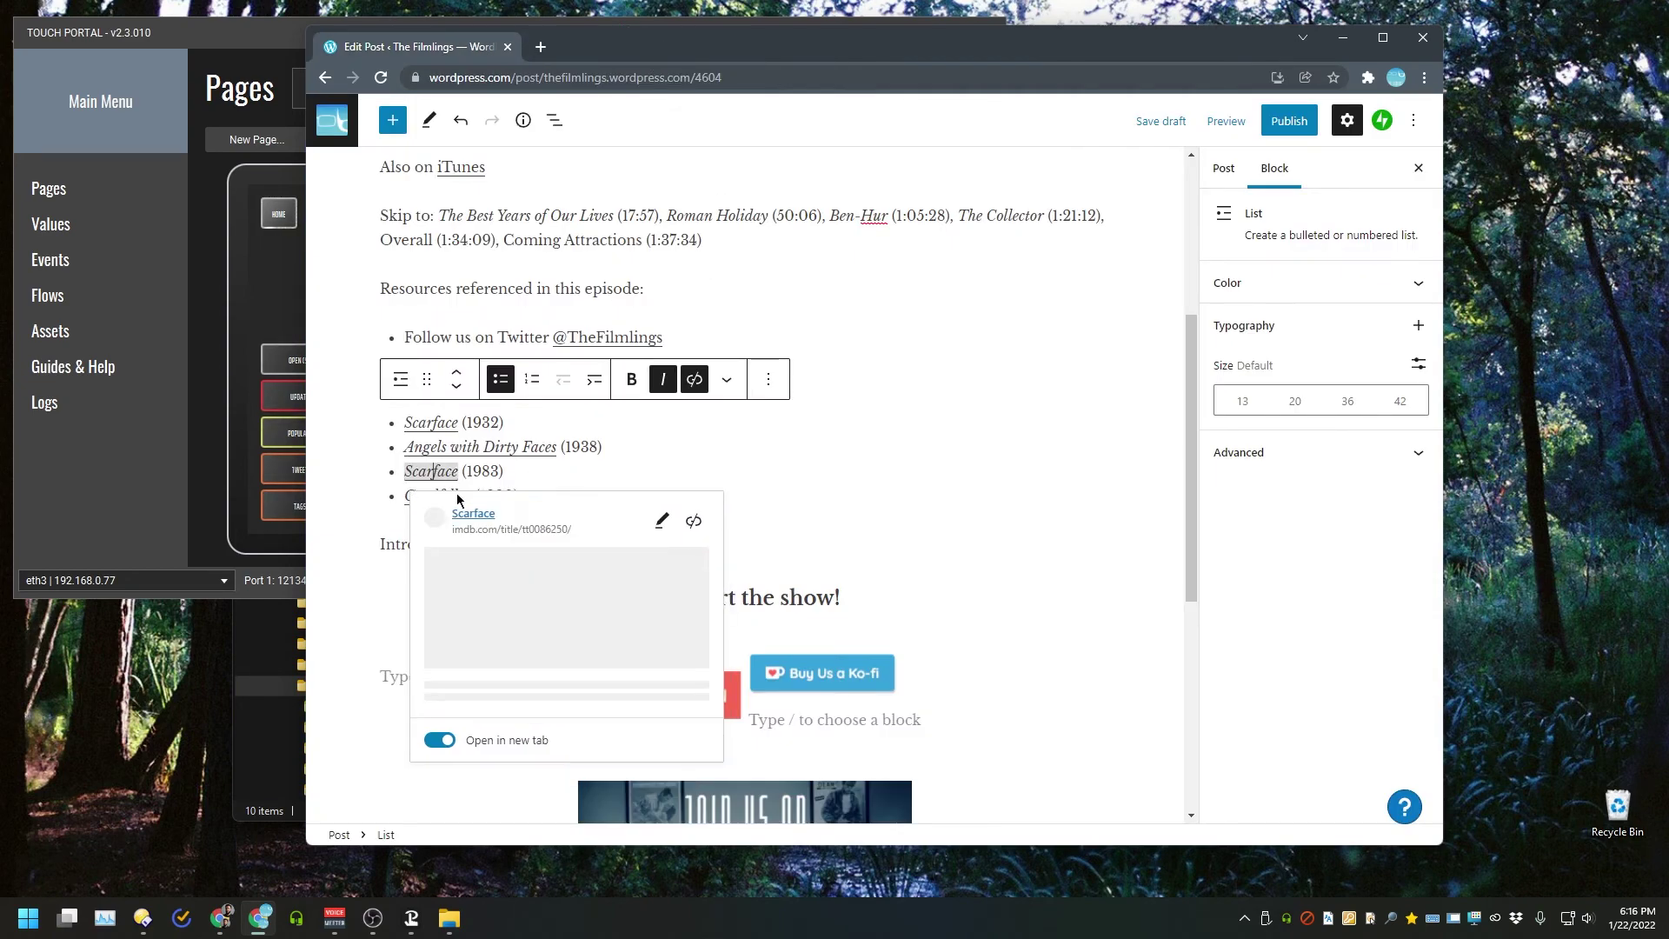
pyautogui.click(425, 489)
pyautogui.hotkey('ctrl', 'shift', 'Tab')
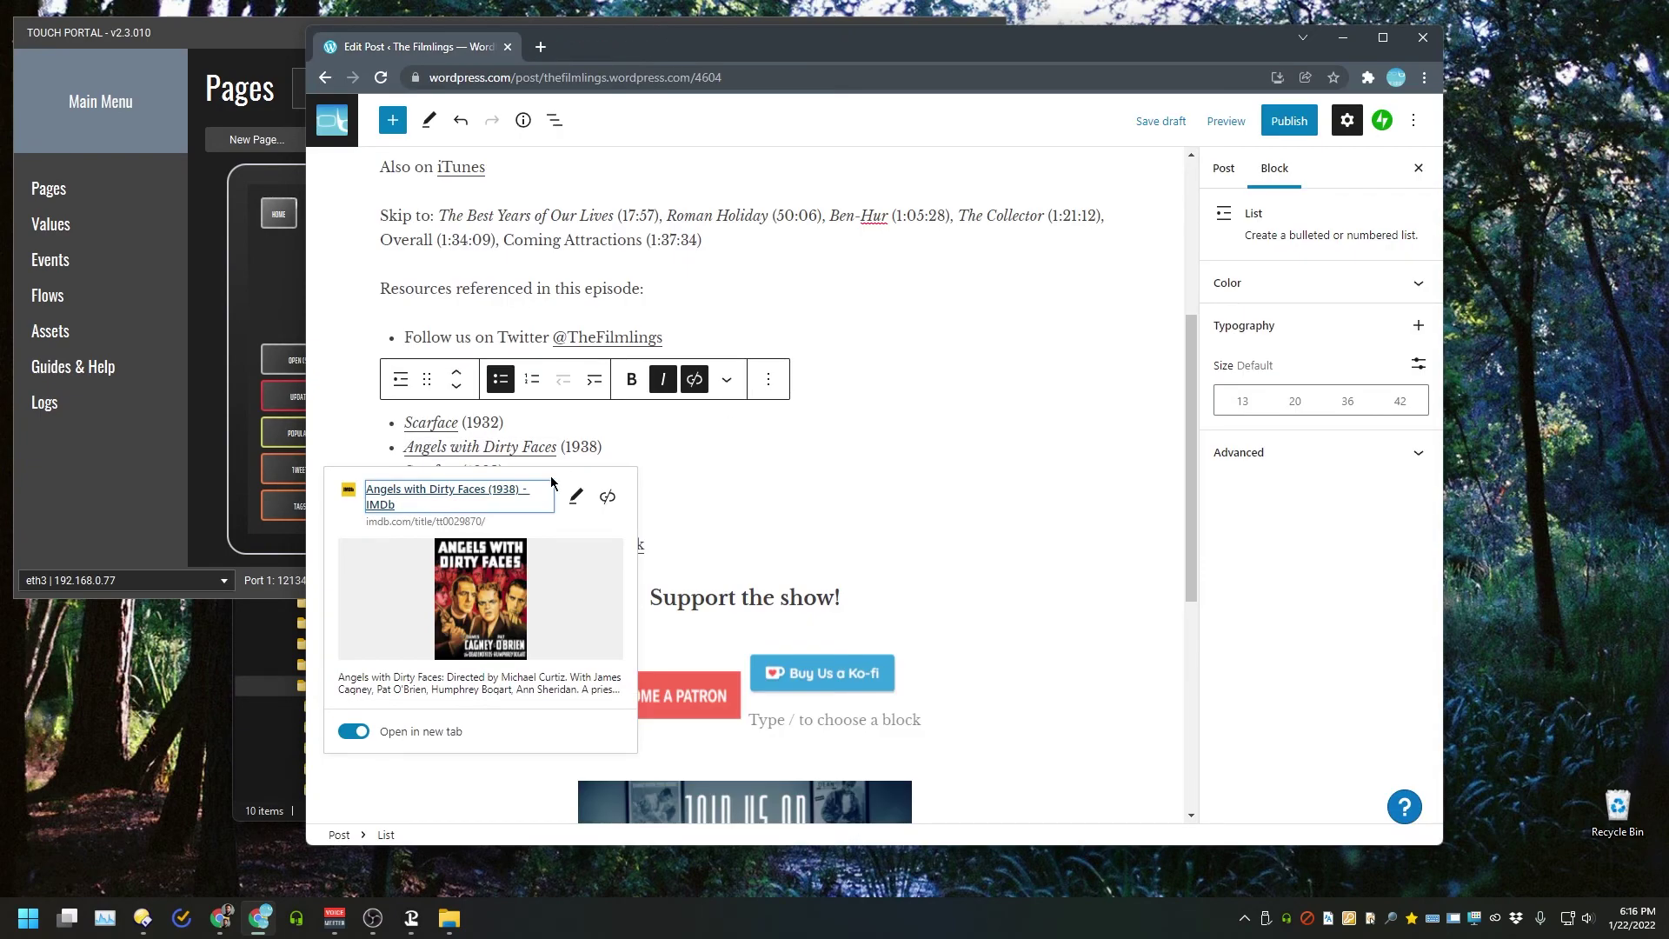
pyautogui.click(605, 444)
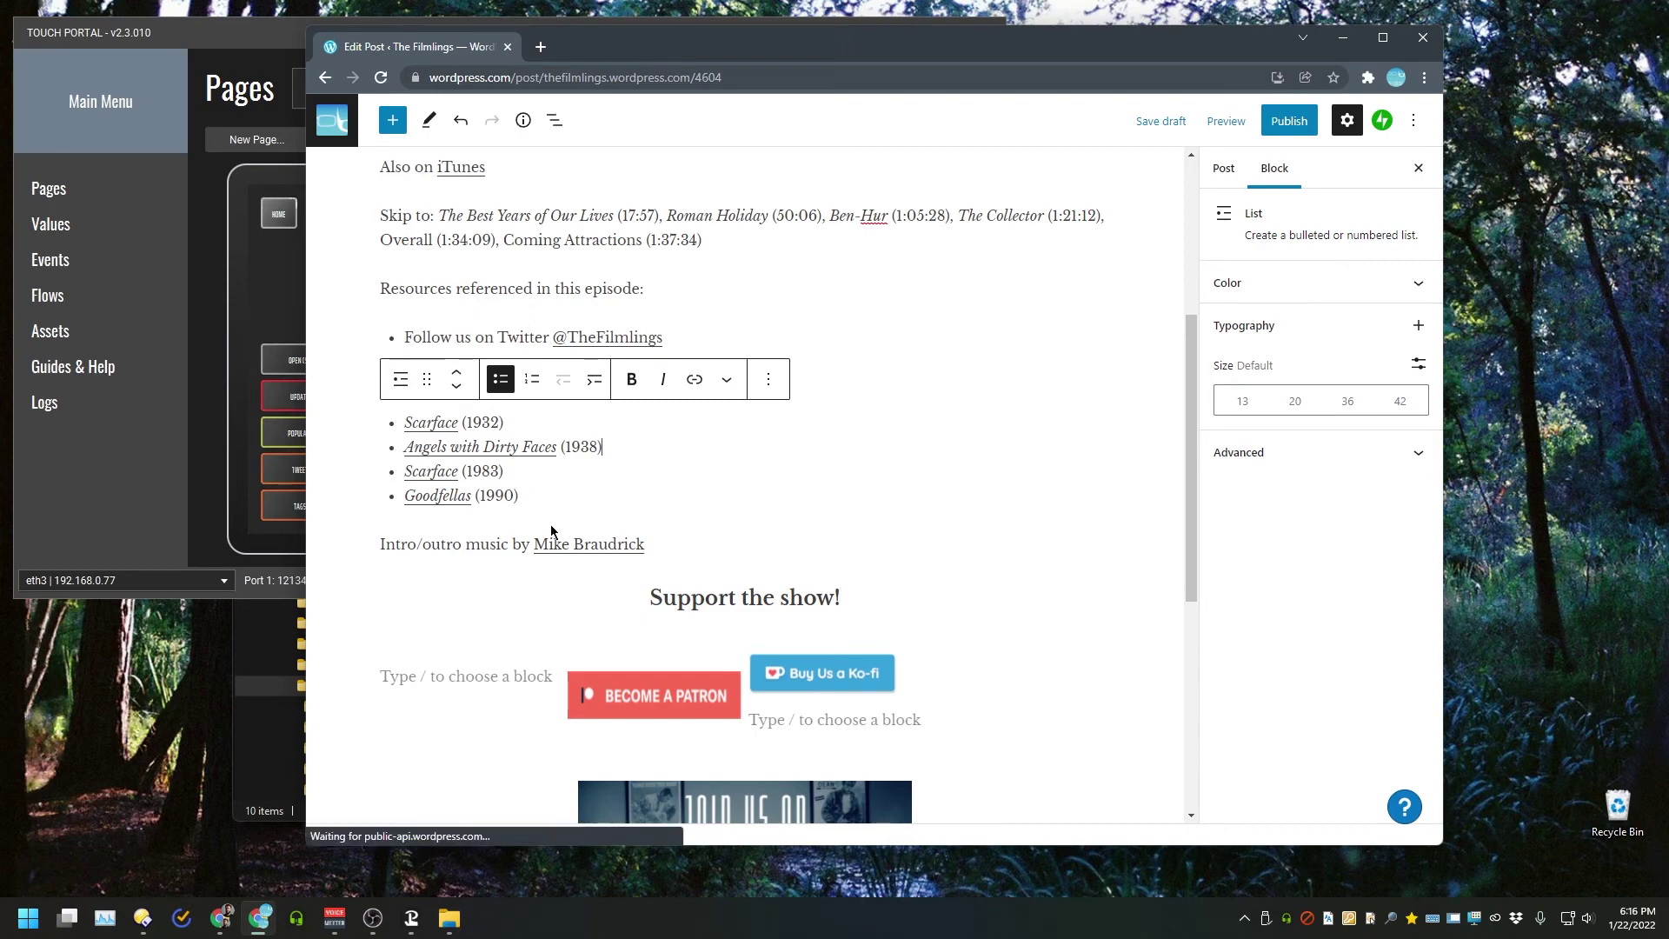
# - Insert a new paragraph block below the film list
pyautogui.click(521, 530)
pyautogui.click(753, 518)
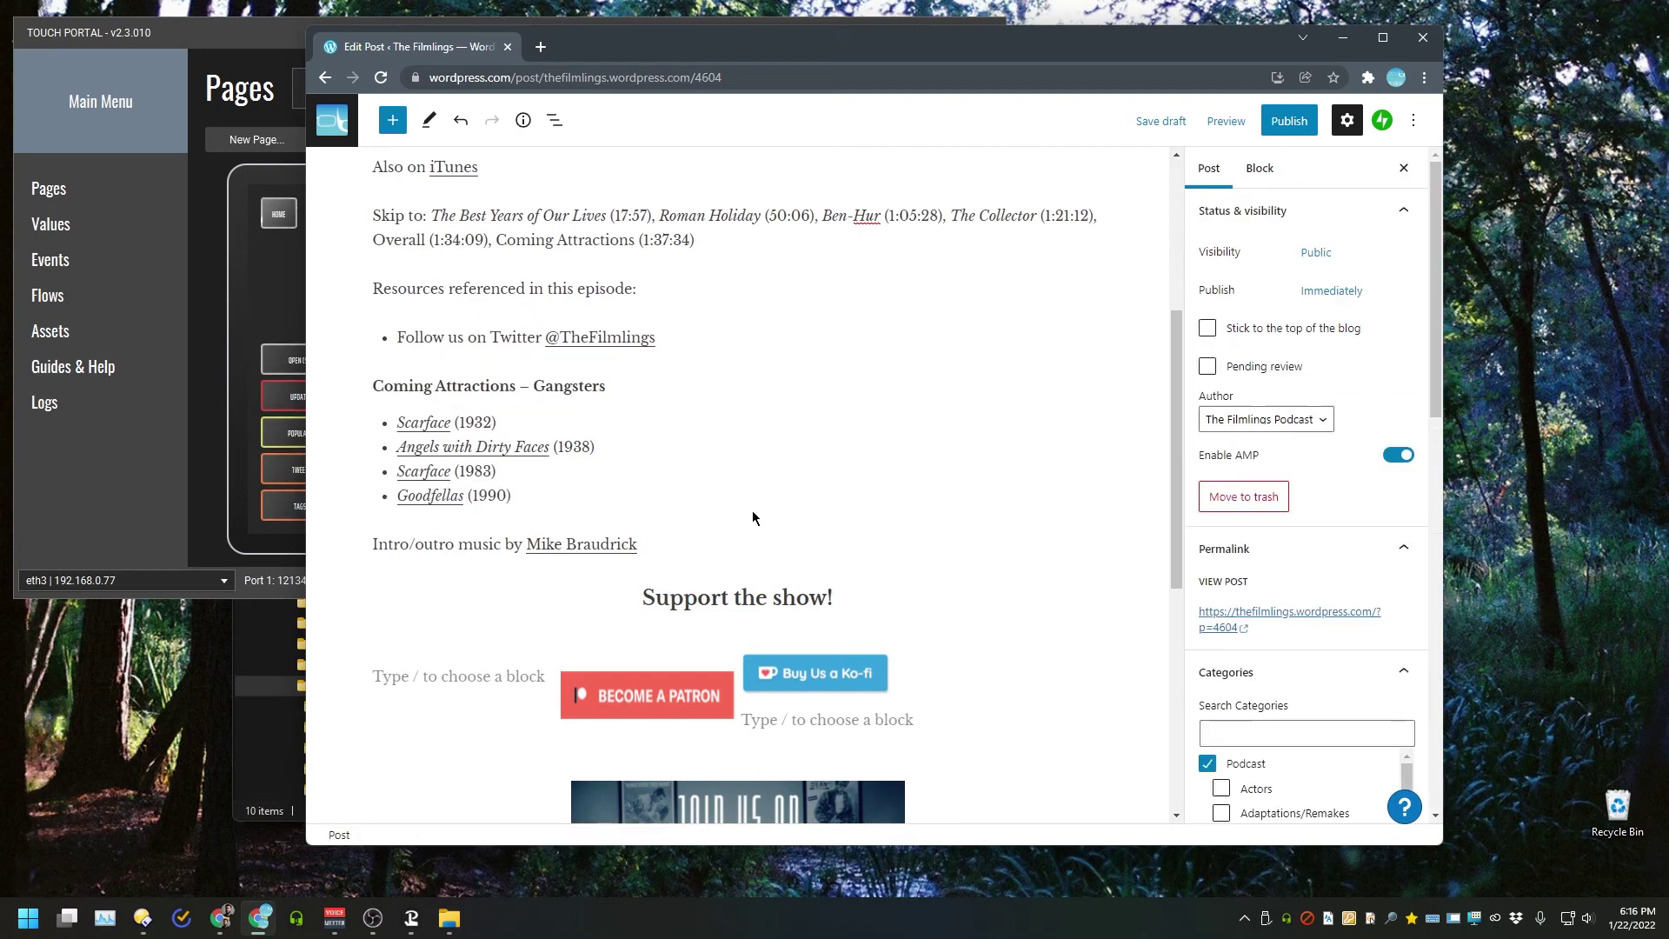
pyautogui.click(738, 521)
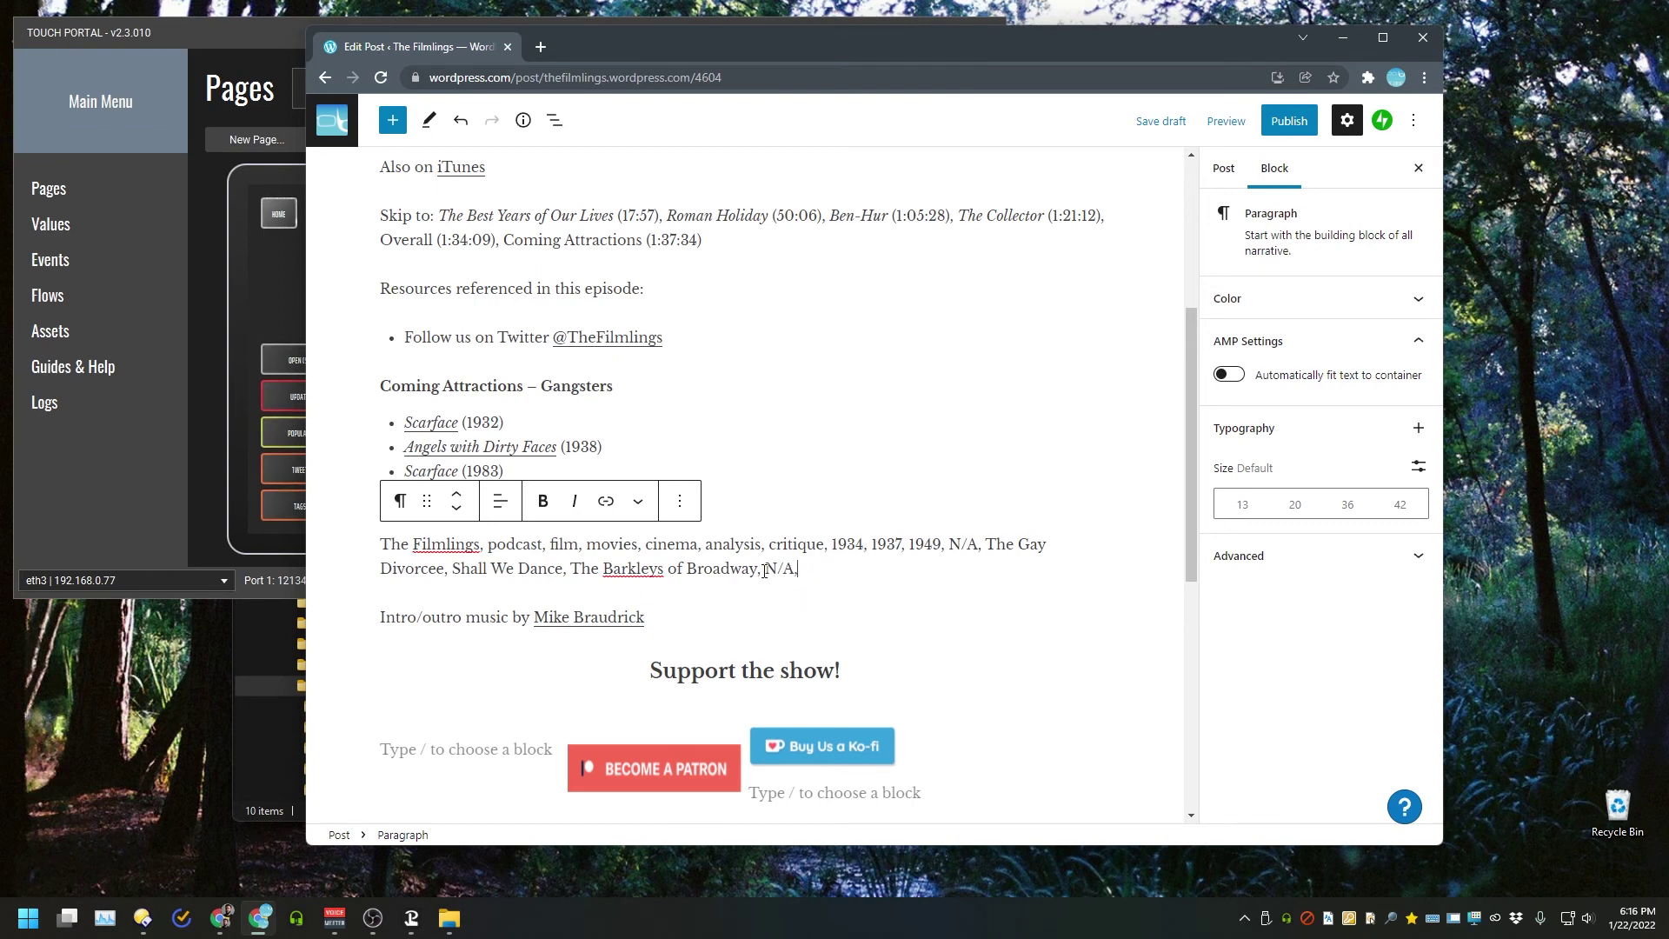
# - Paste the keyword text ending with #Angels with Dirty Faces (1938), #Scarface (1983), #Goodfellas (1990)
pyautogui.moveTo(949, 544); pyautogui.dragTo(972, 542)
pyautogui.moveTo(818, 570); pyautogui.dragTo(364, 574)
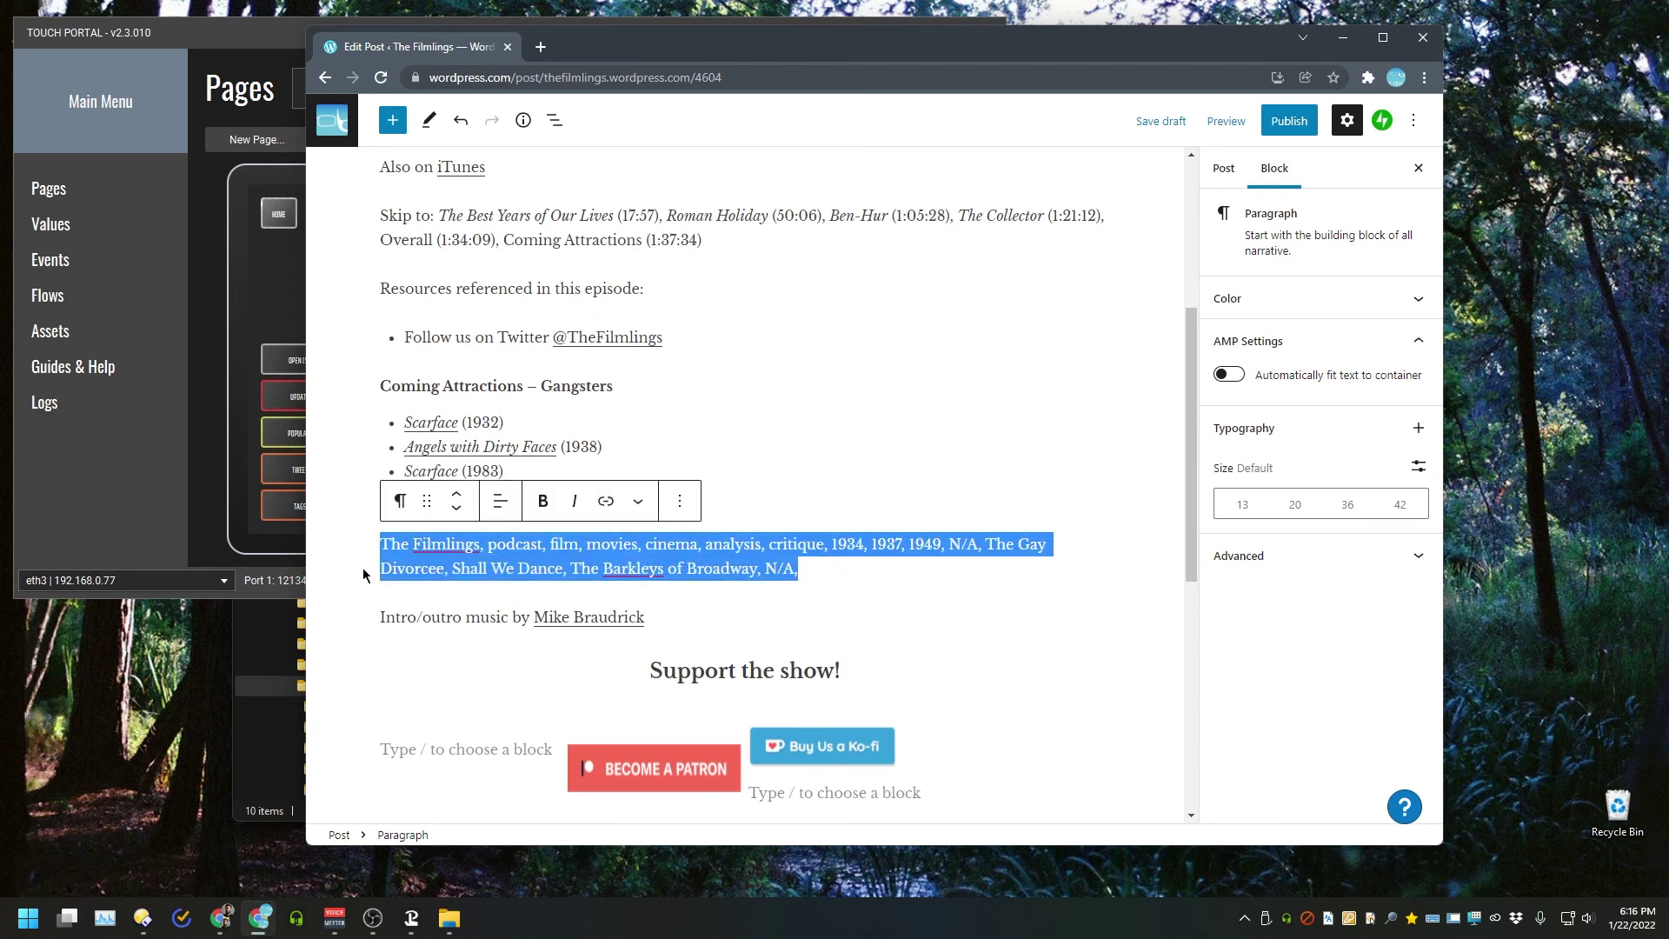
pyautogui.write('Scarface (1932), #Angels with Dirty Faces (1938), #Scarface (1983), and #Goodfellas (1990)')
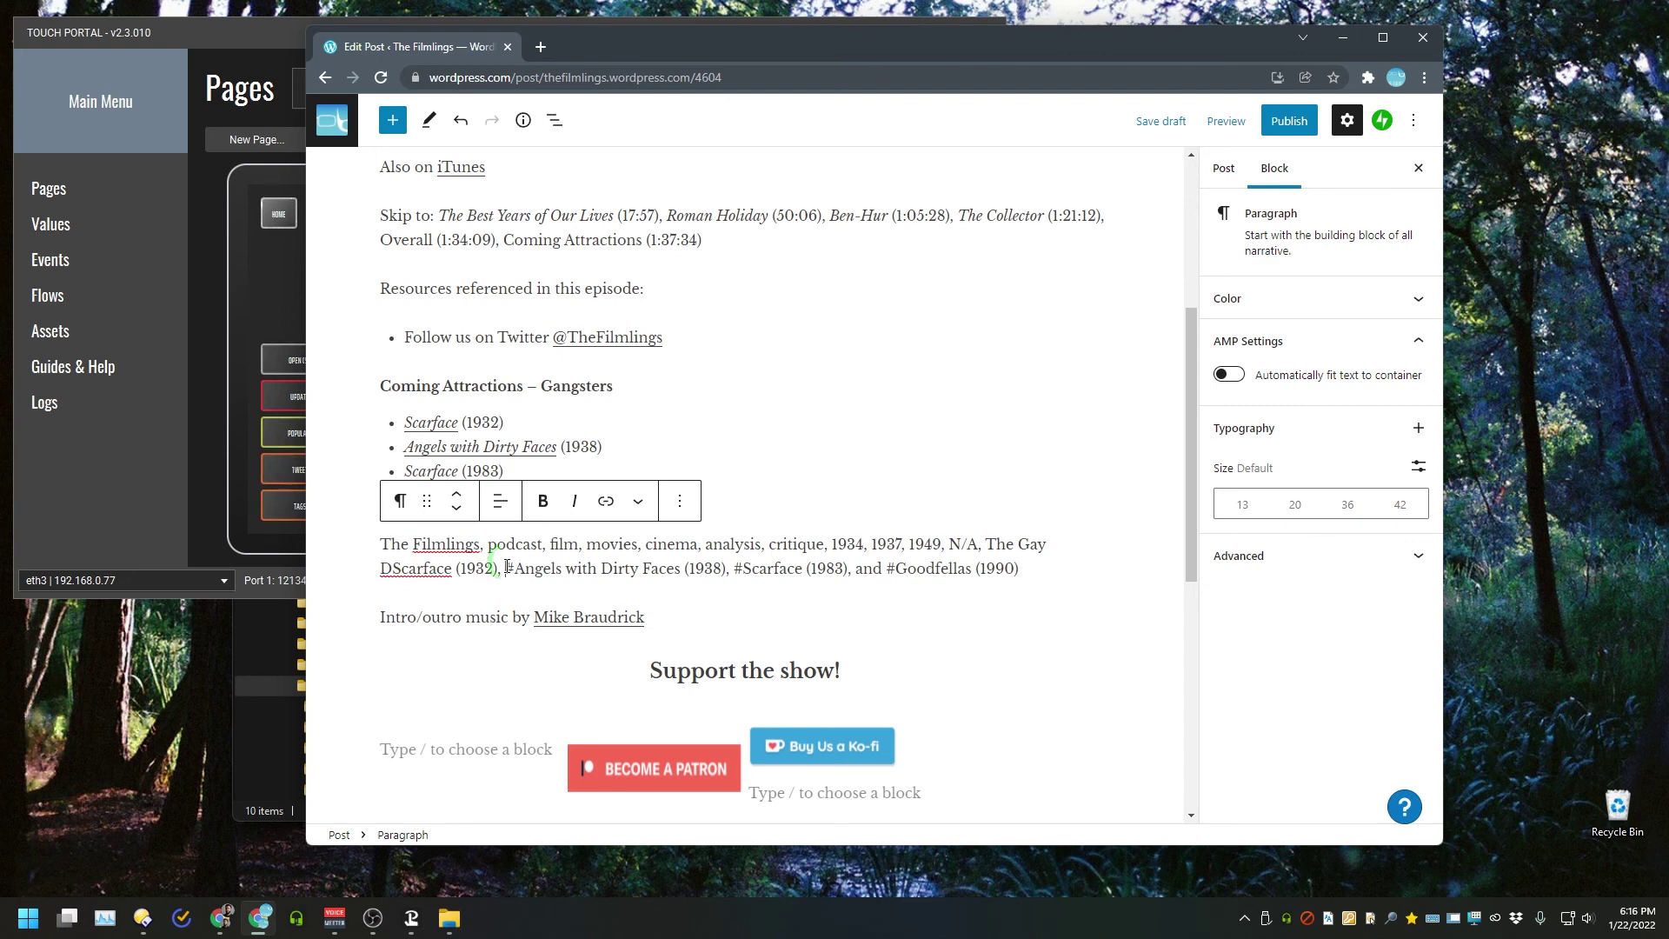
pyautogui.moveTo(507, 566); pyautogui.dragTo(1030, 568)
pyautogui.click(1043, 564)
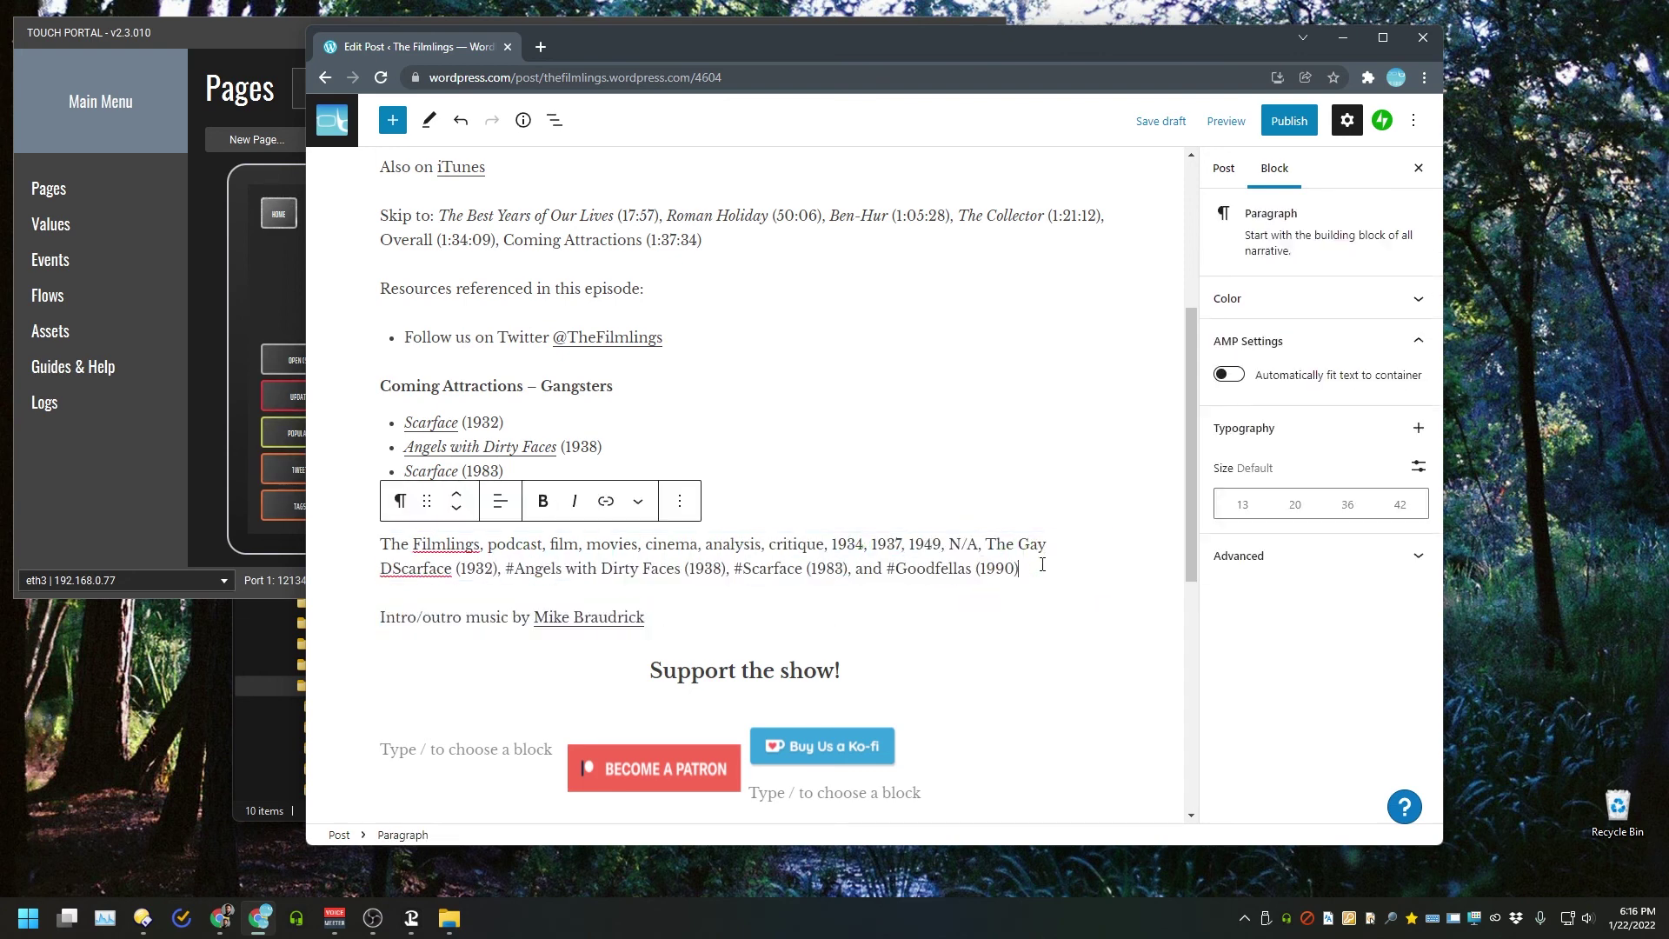